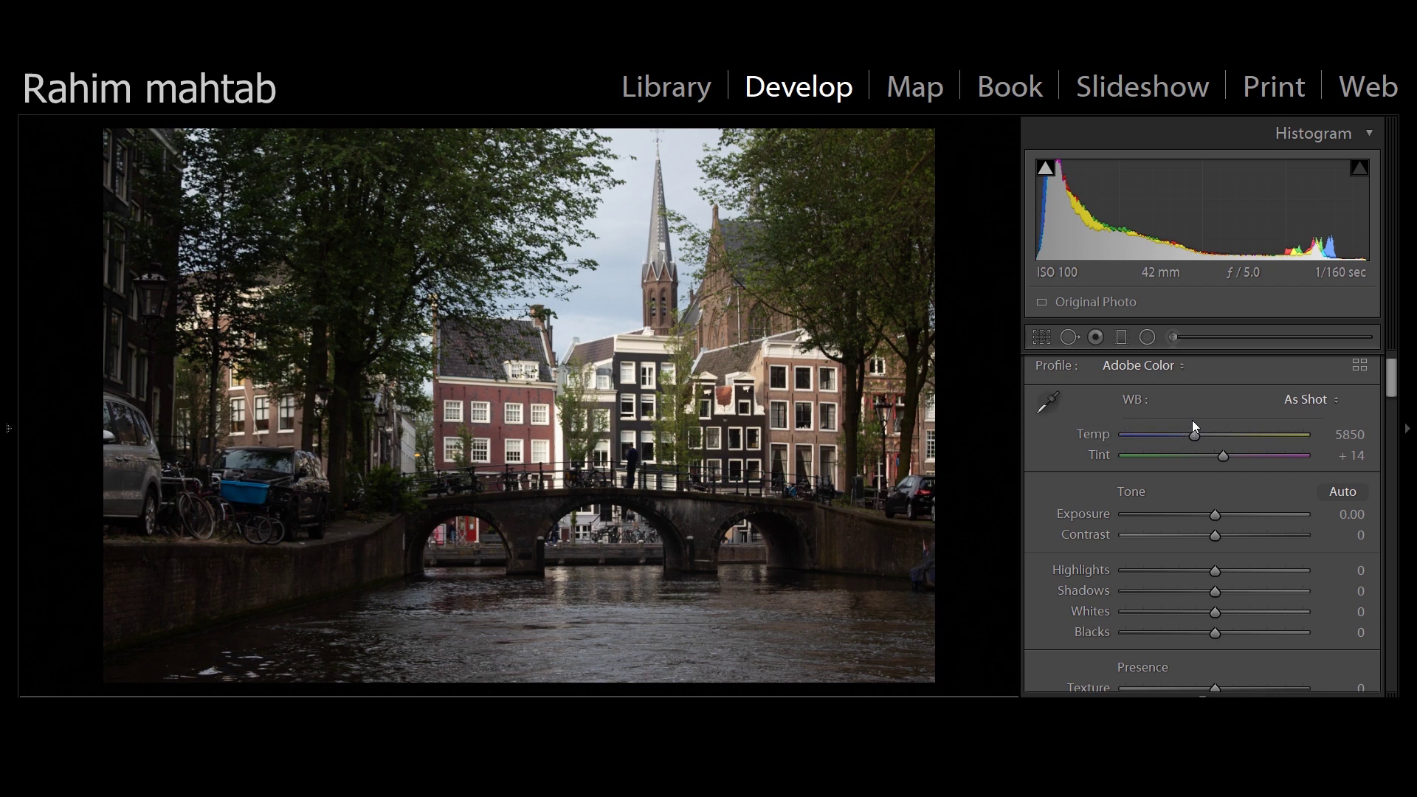
# Try a white balance sampled from the pale roof edge beside the red house, and restore the As Shot white balance
pyautogui.click(1303, 396)
pyautogui.click(1253, 398)
pyautogui.click(1107, 411)
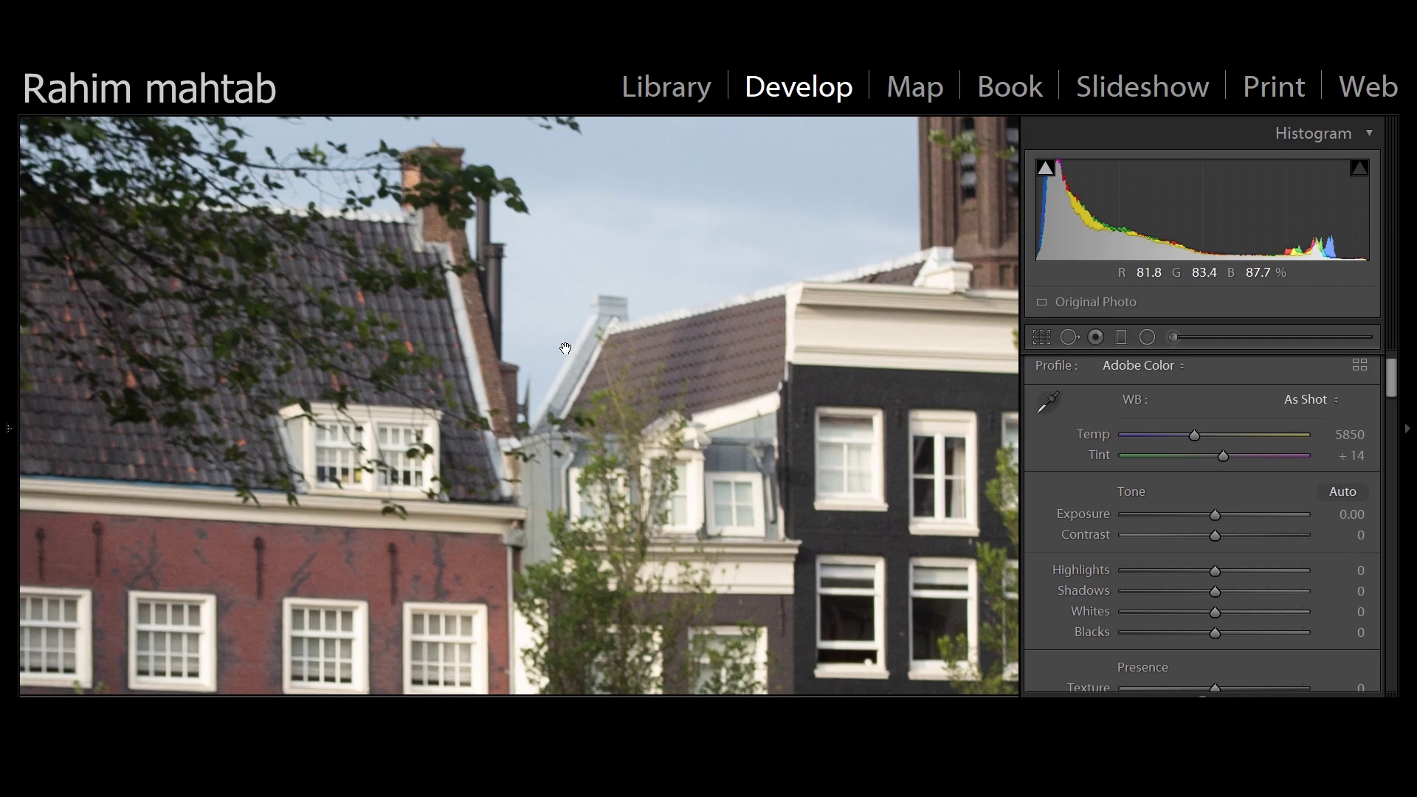
pyautogui.click(664, 369)
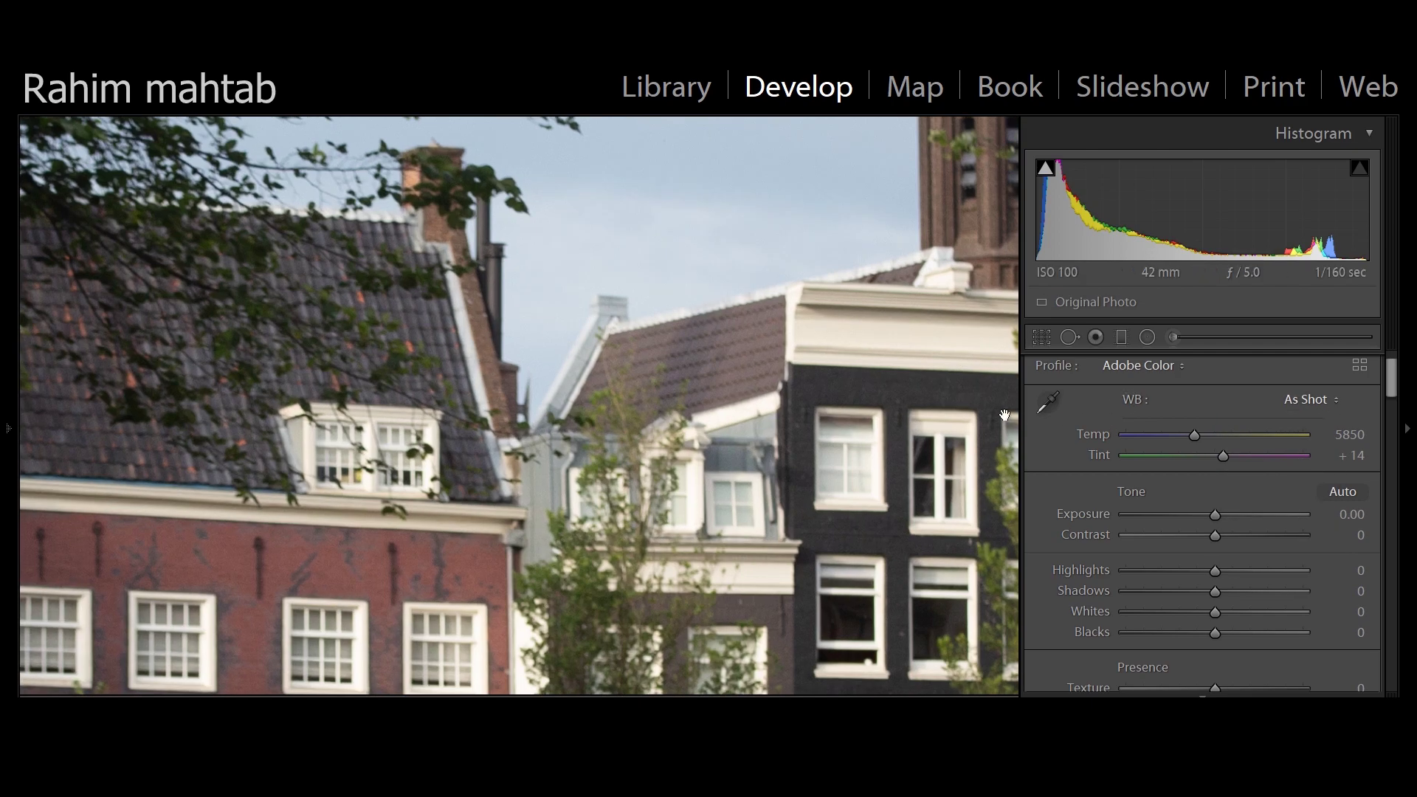
pyautogui.click(1050, 404)
pyautogui.click(571, 358)
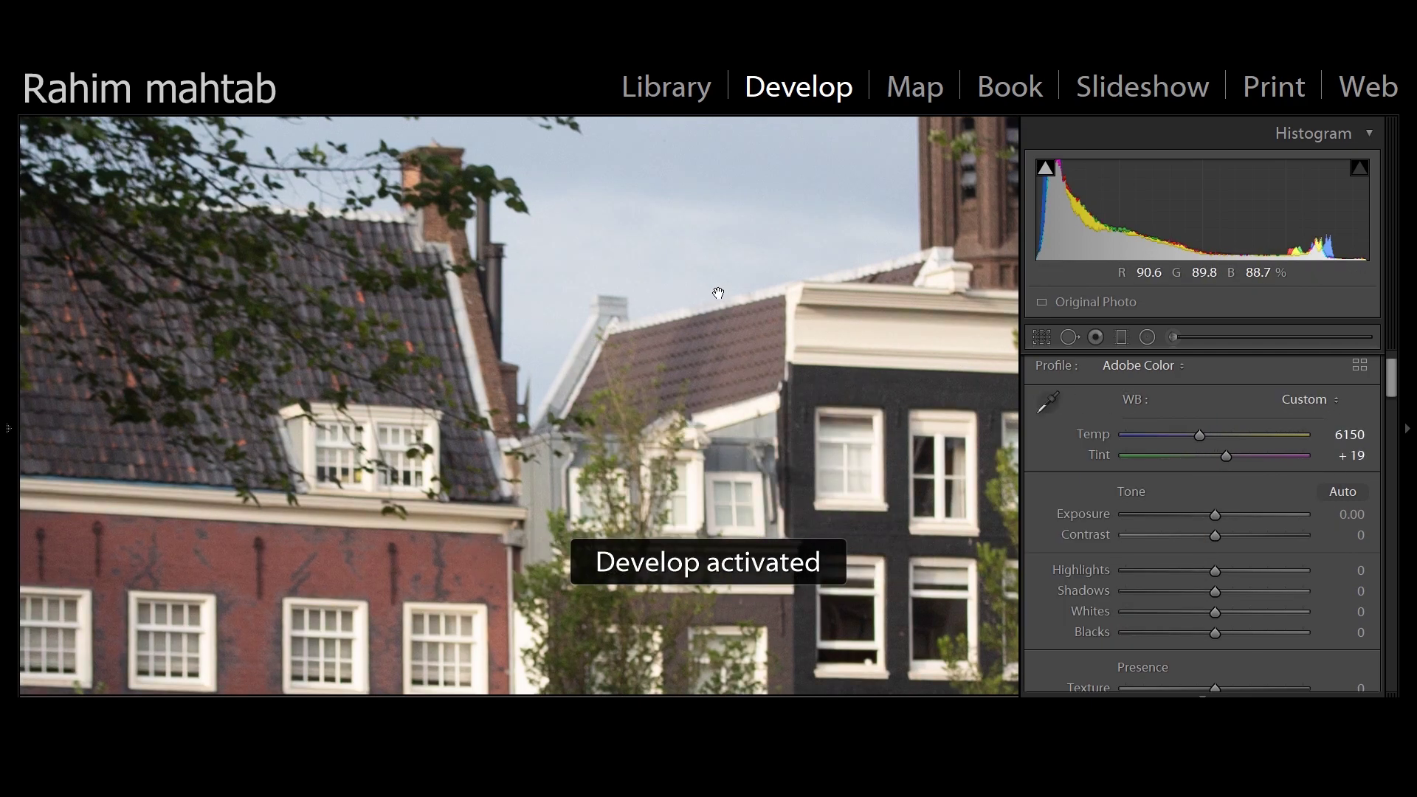
pyautogui.press('z')
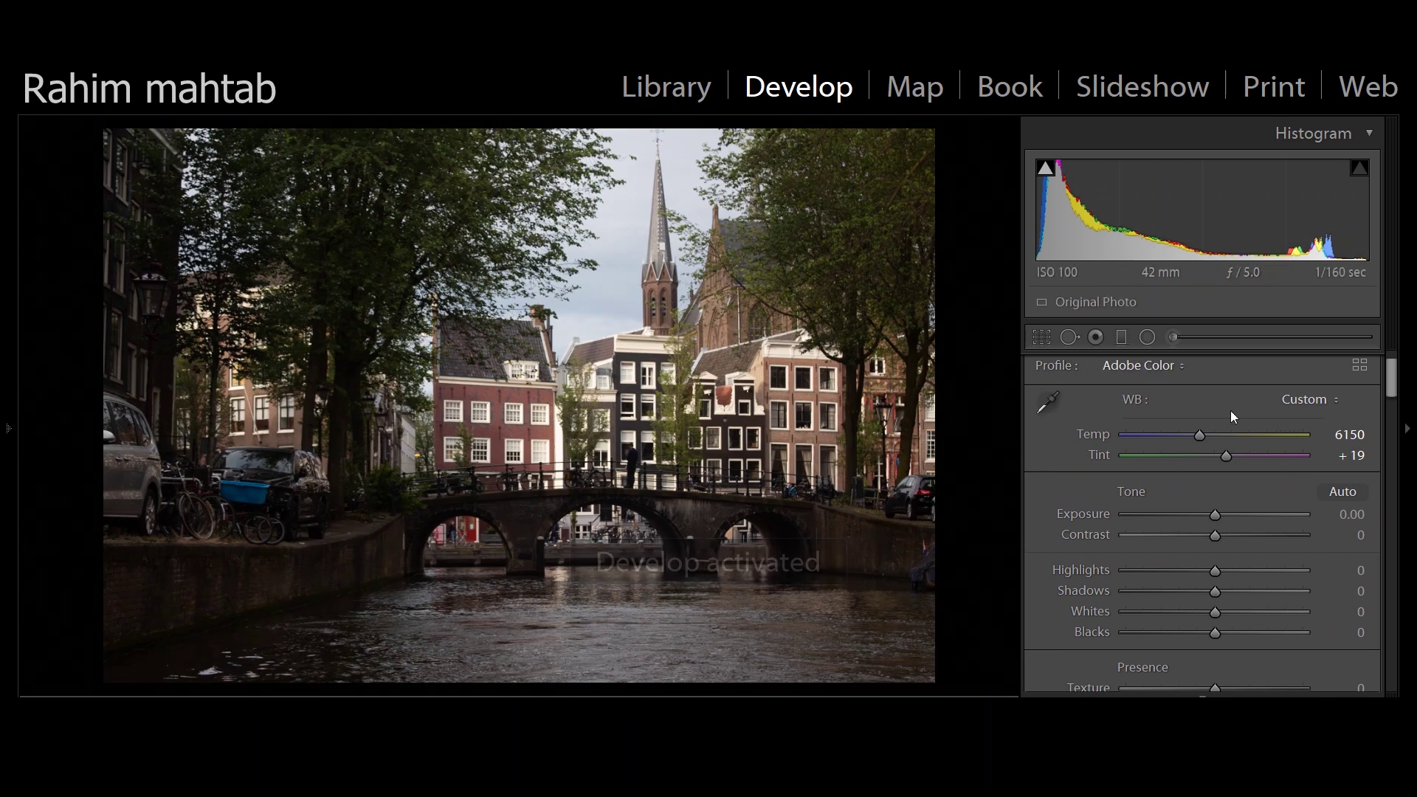
pyautogui.click(1288, 405)
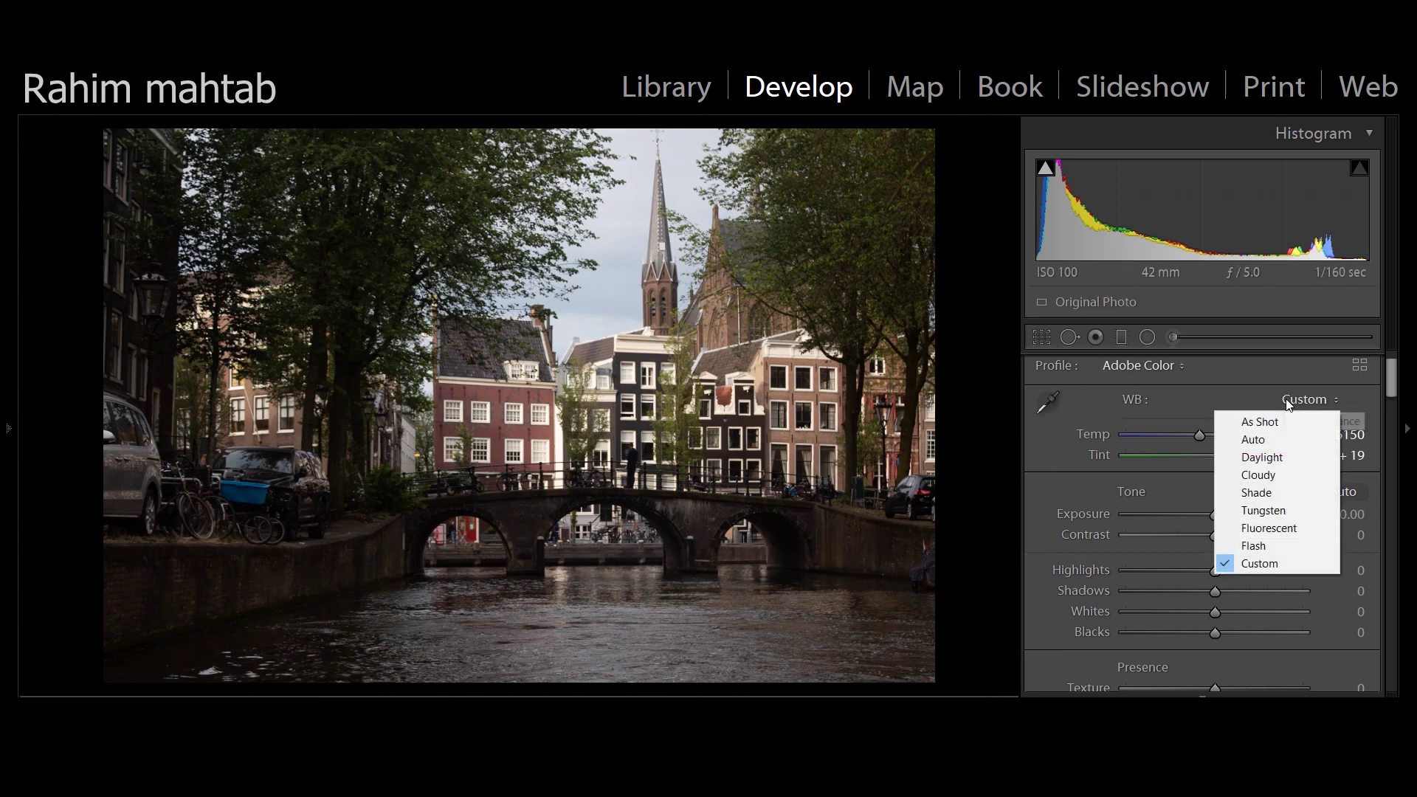
pyautogui.click(1282, 418)
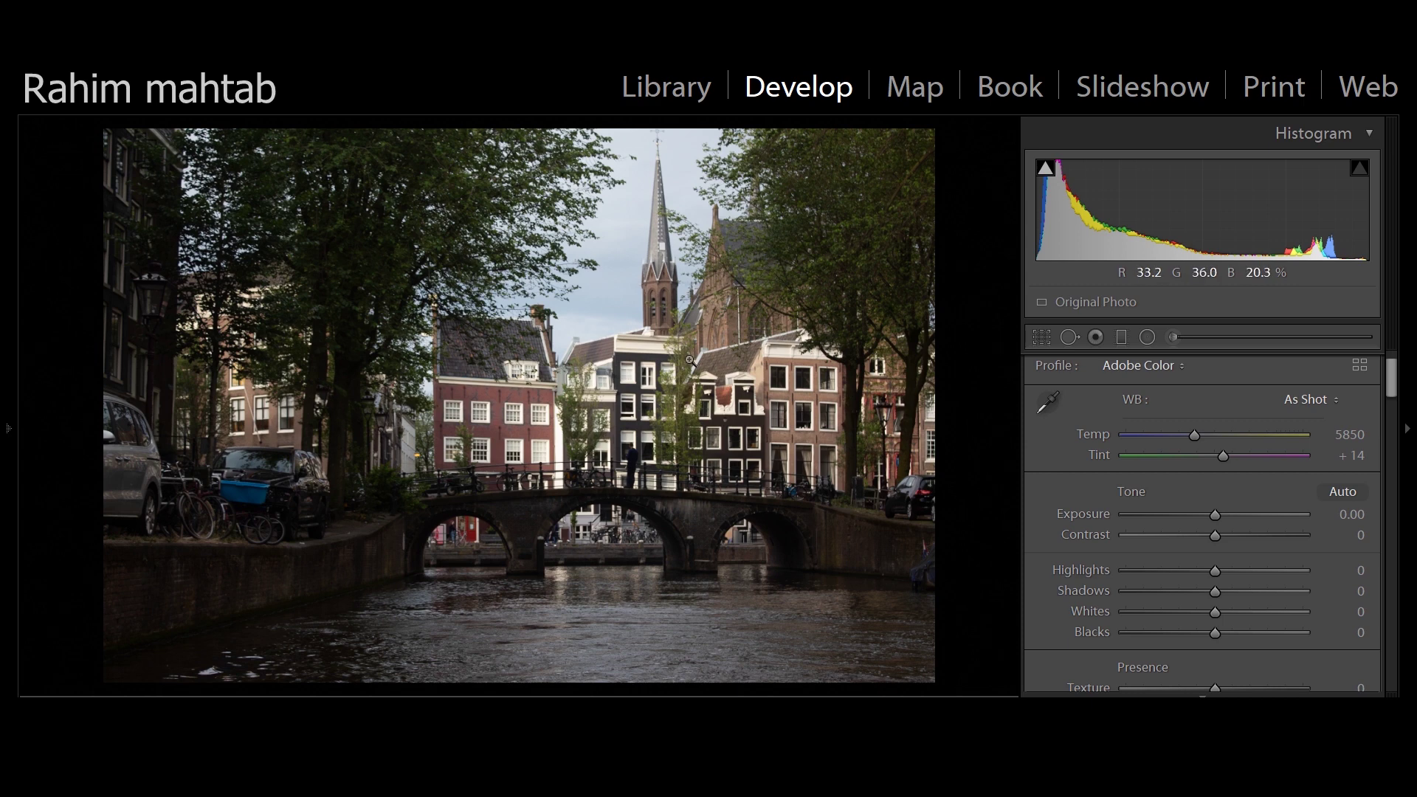
# Try several Exposure levels up to +0.98 and set the photo's Exposure to +0.35
pyautogui.moveTo(1215, 515); pyautogui.dragTo(1220, 512)
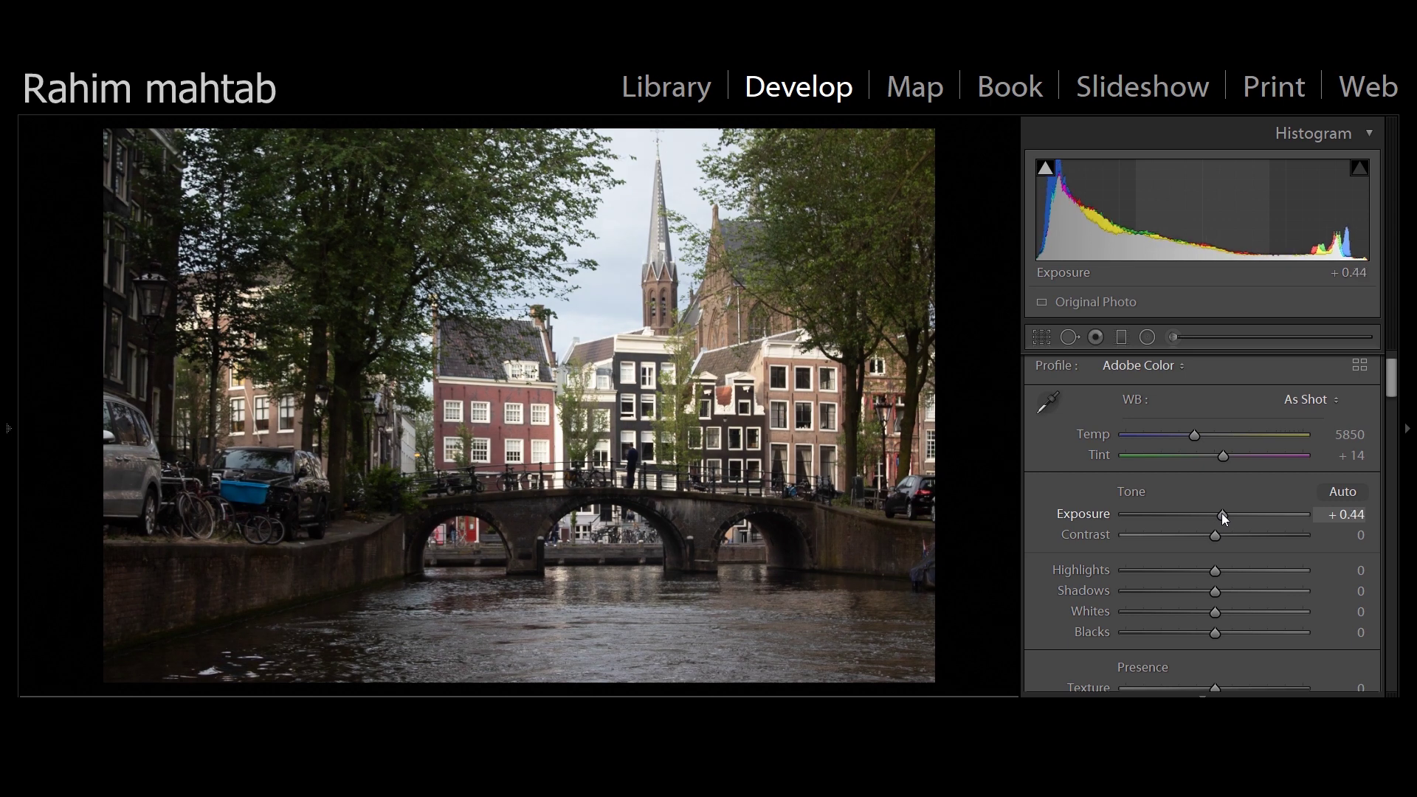
pyautogui.moveTo(1190, 222); pyautogui.dragTo(1158, 230)
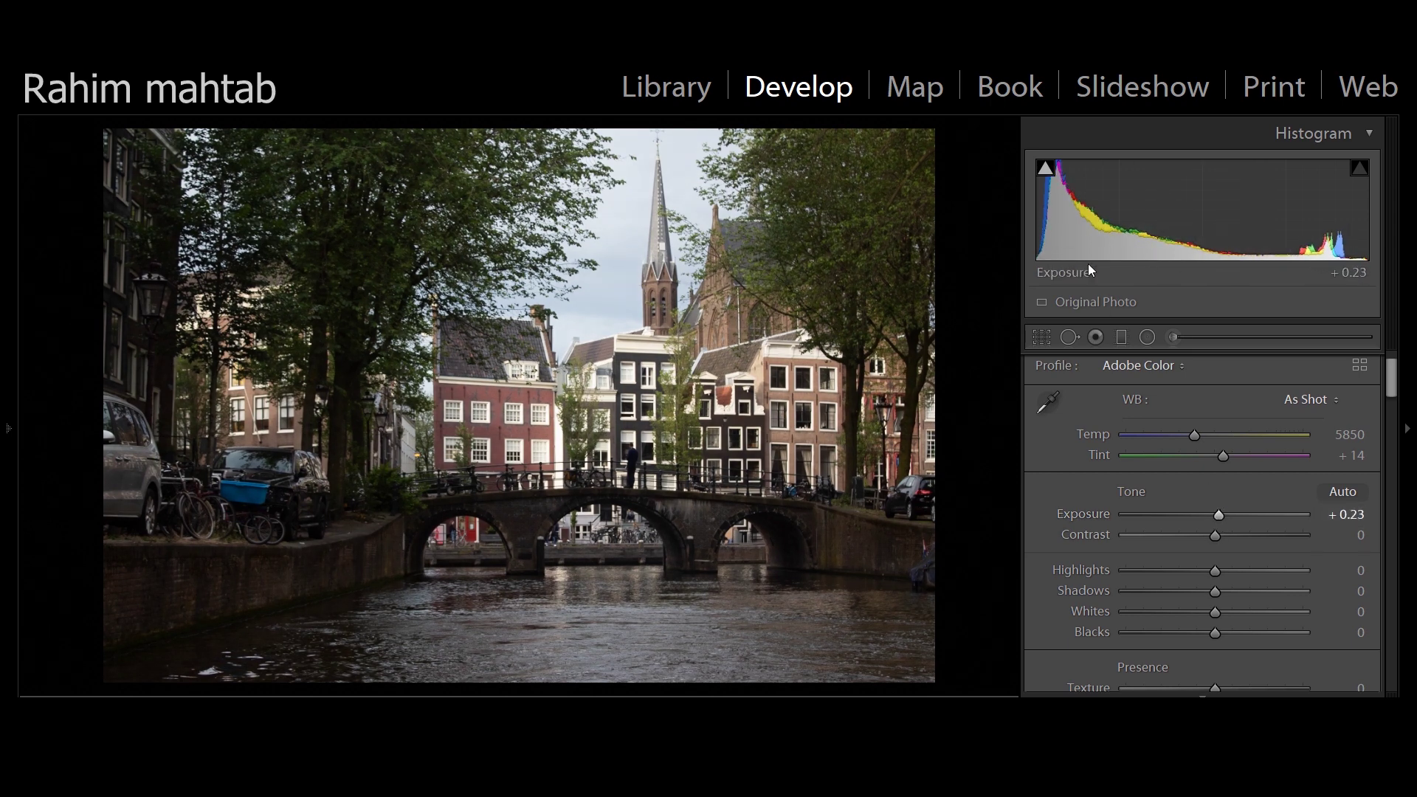
pyautogui.moveTo(1219, 512); pyautogui.dragTo(1225, 508)
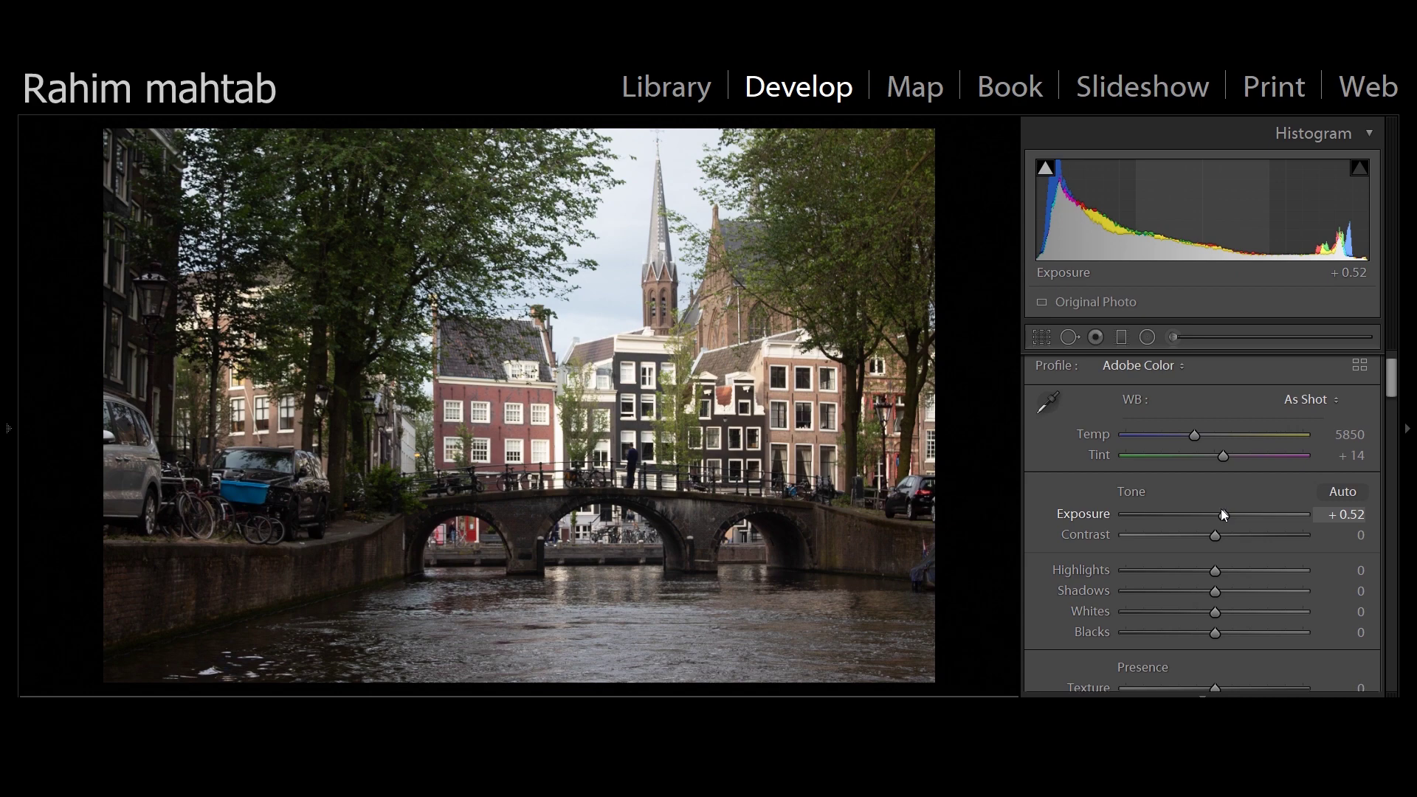
pyautogui.doubleClick(1100, 517)
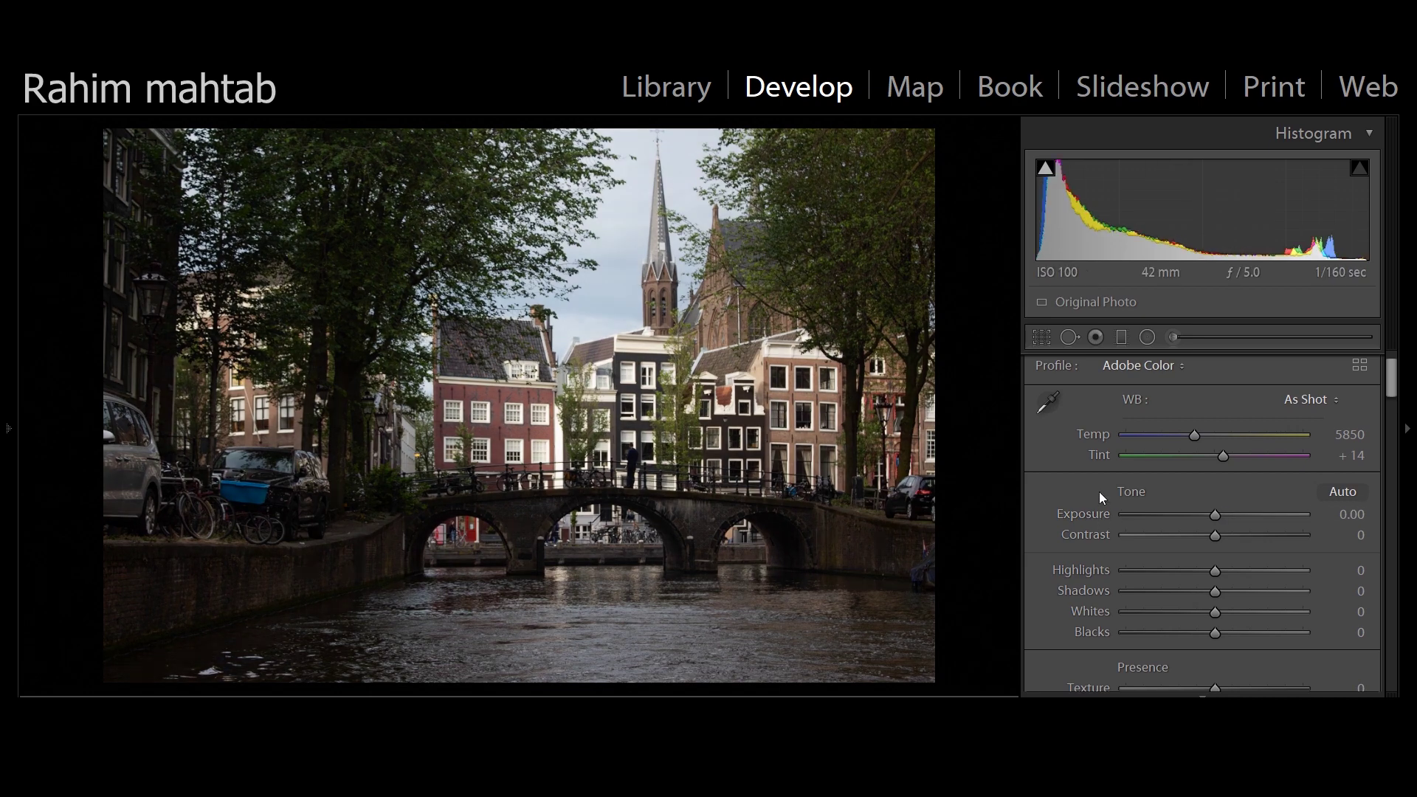
pyautogui.moveTo(1217, 518); pyautogui.dragTo(1234, 511)
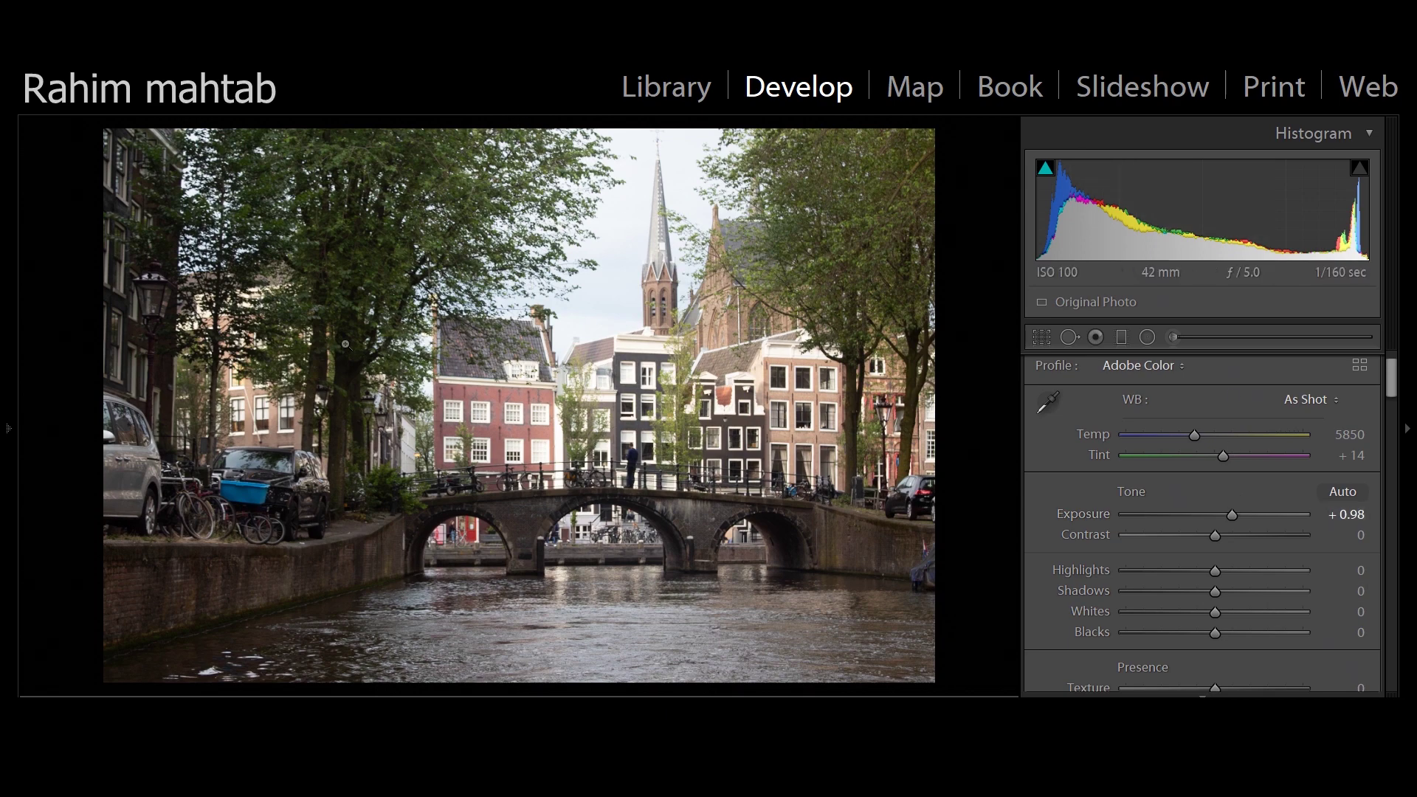
pyautogui.doubleClick(1093, 509)
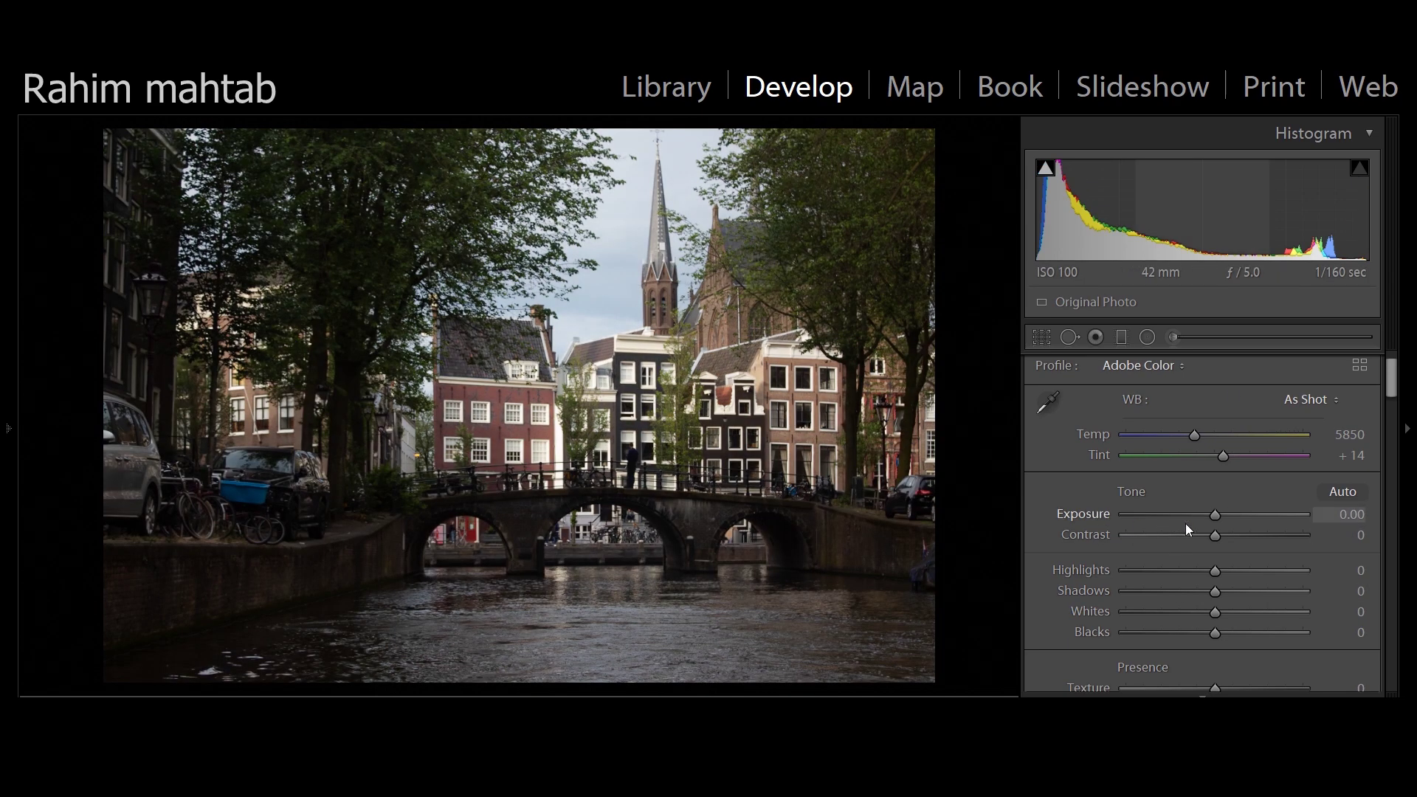
pyautogui.moveTo(1218, 515); pyautogui.dragTo(1220, 511)
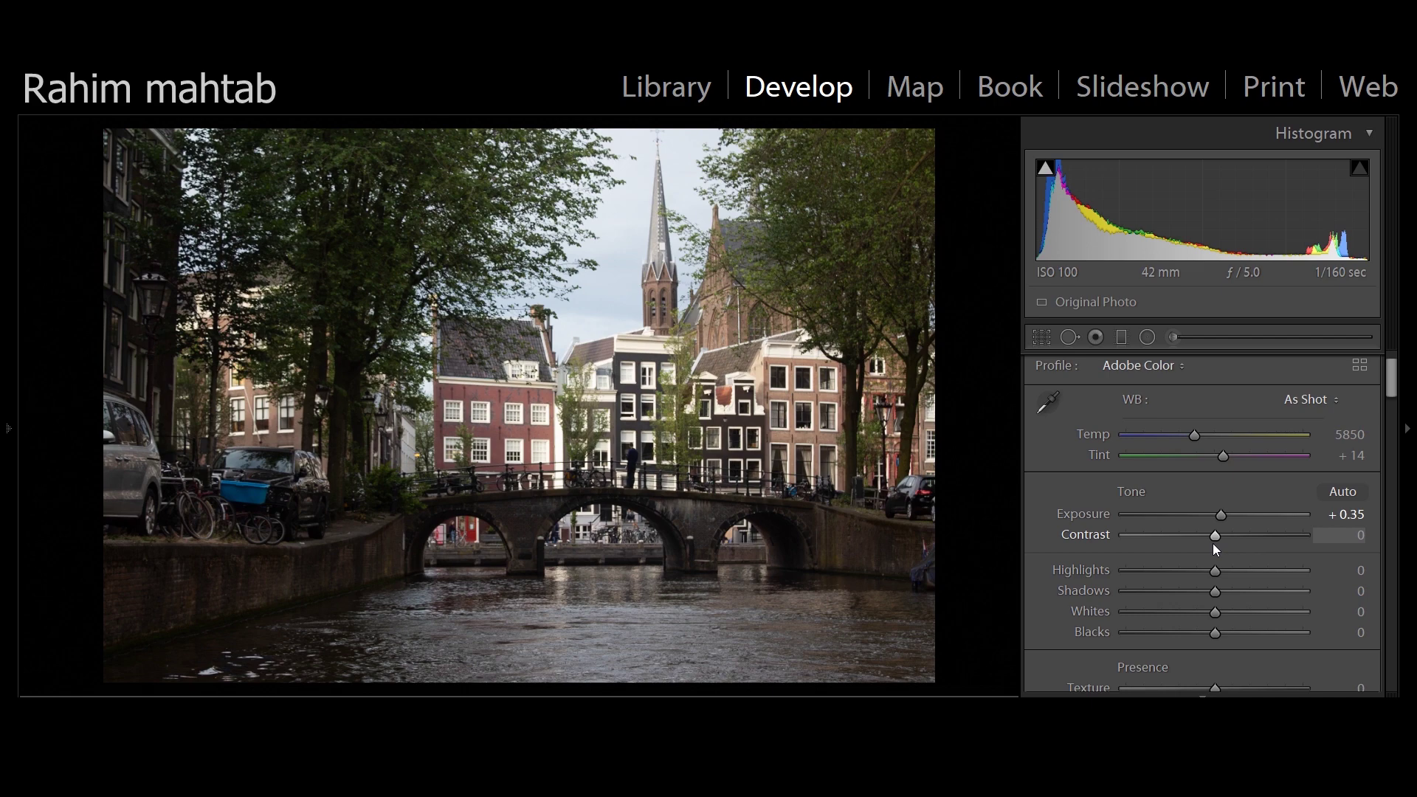
# Try Contrast at +59 and Highlights at −100, resetting each adjustment to zero
pyautogui.moveTo(1221, 531); pyautogui.dragTo(1268, 546)
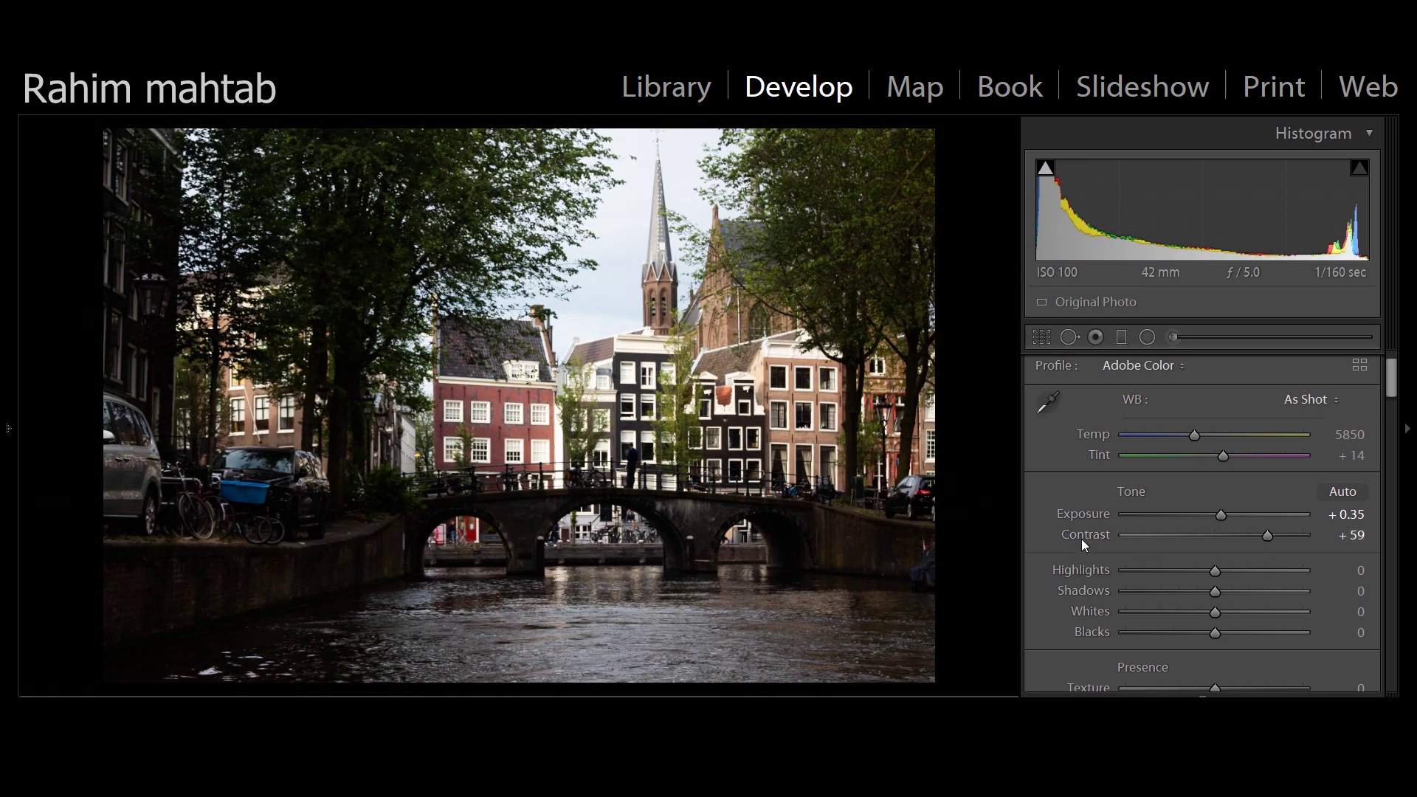
pyautogui.doubleClick(1083, 536)
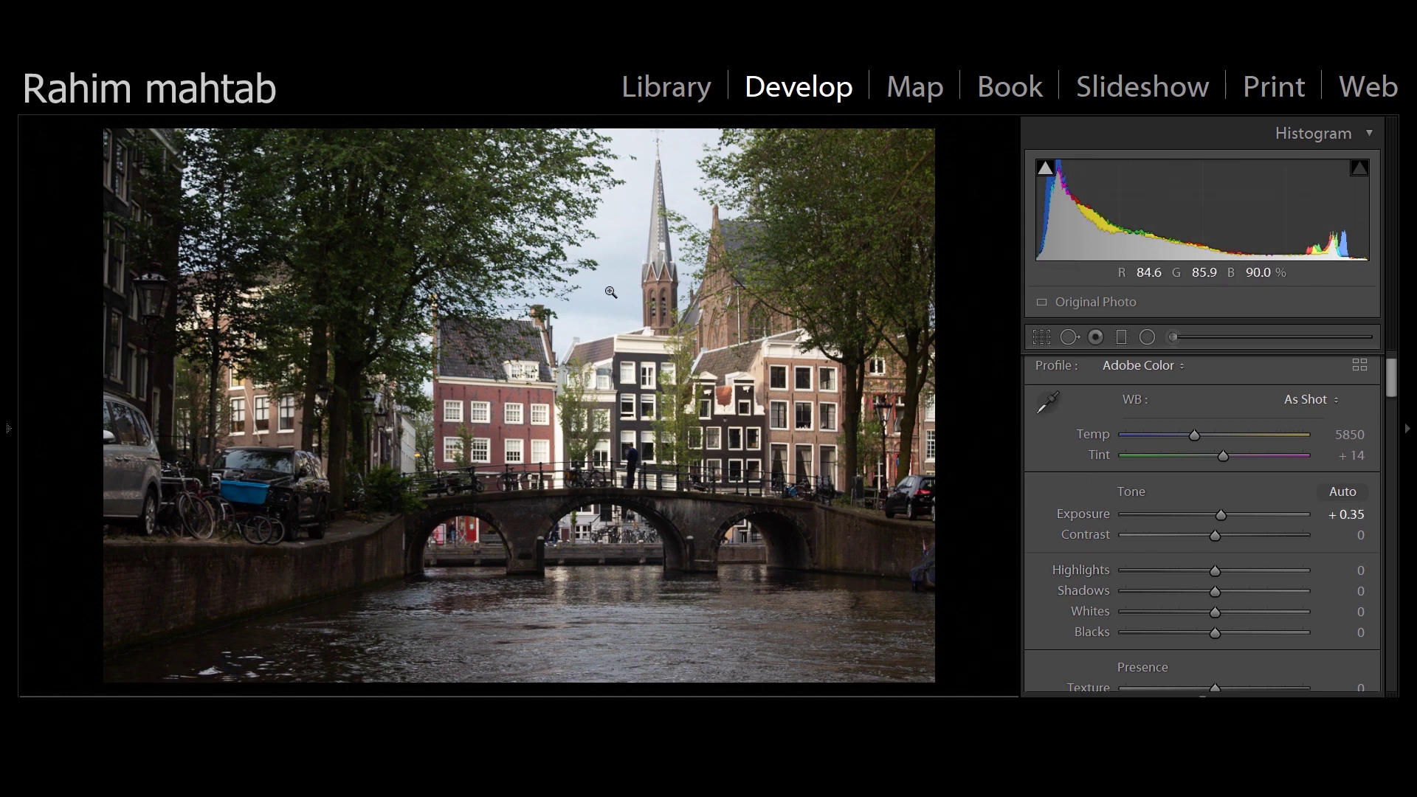
pyautogui.moveTo(1209, 569); pyautogui.dragTo(1100, 583)
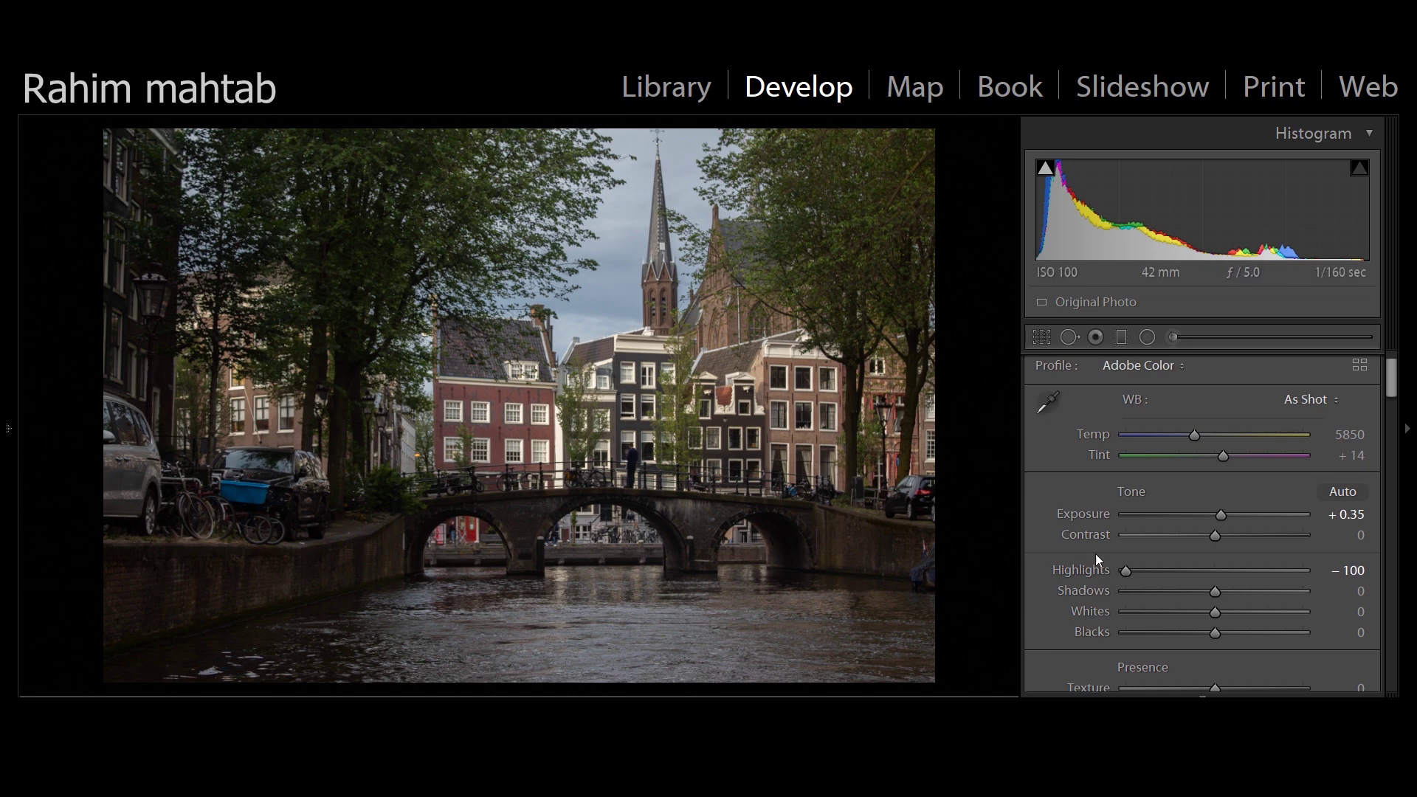
pyautogui.doubleClick(1083, 569)
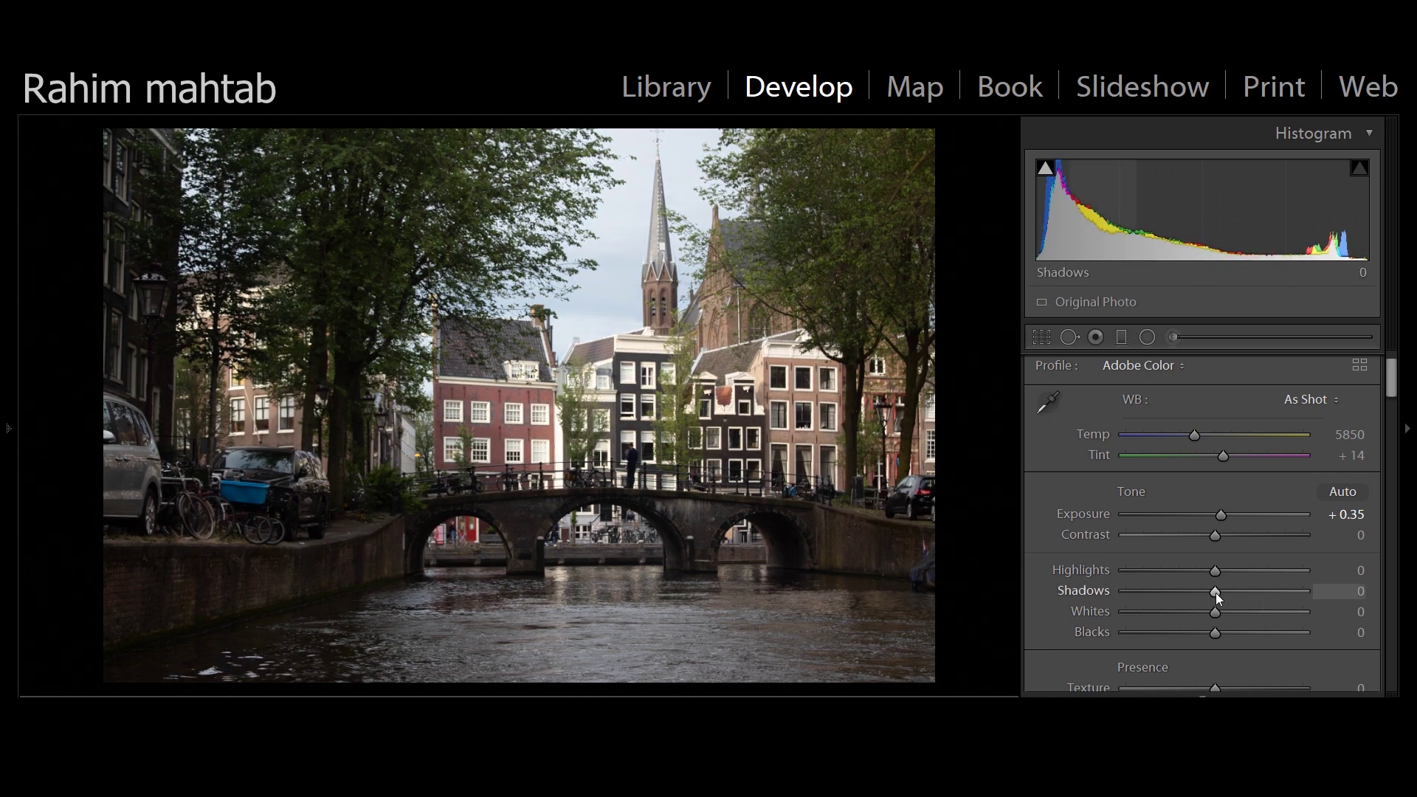
# Try Shadows at +78 and +21, and reset Shadows to zero
pyautogui.moveTo(1215, 592); pyautogui.dragTo(1293, 589)
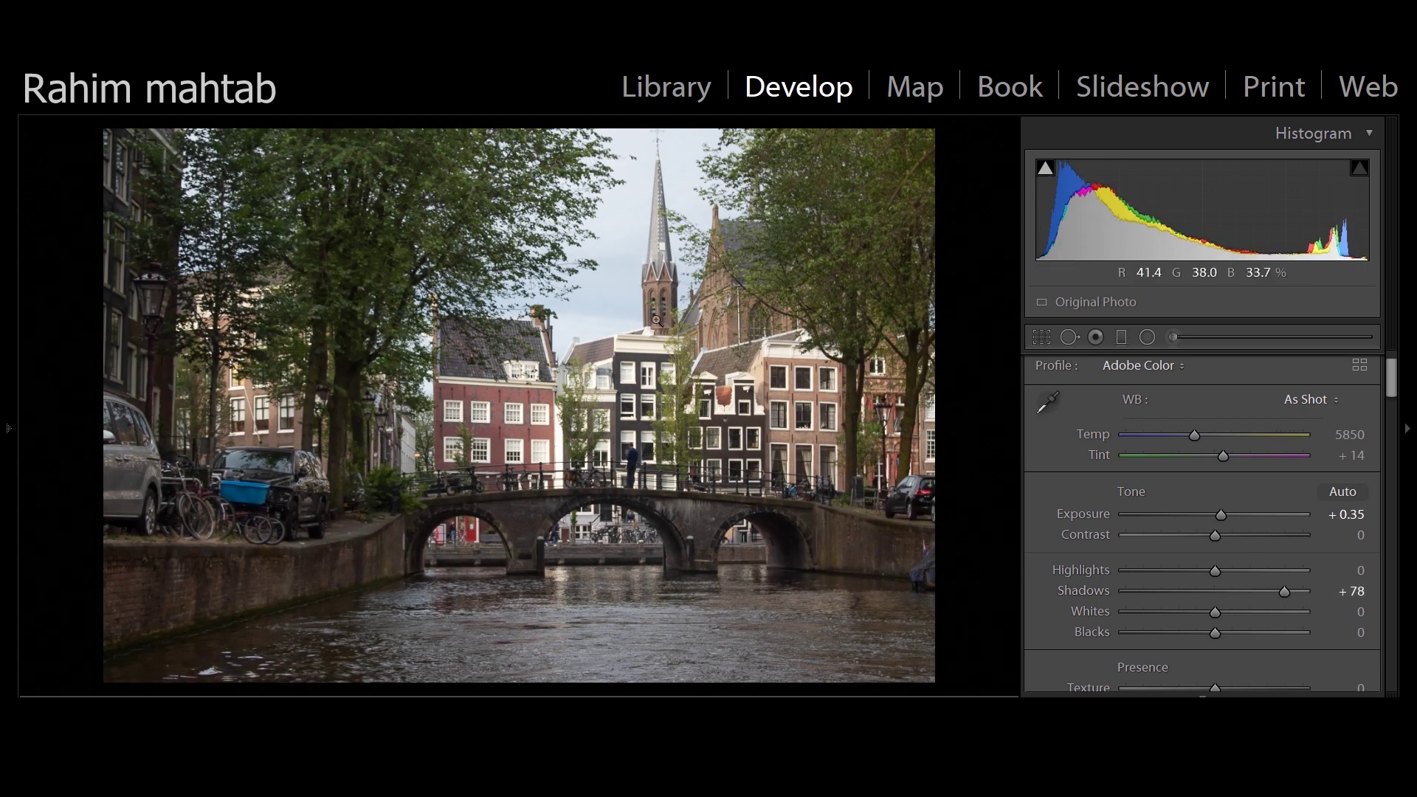
pyautogui.moveTo(1284, 600); pyautogui.dragTo(1235, 592)
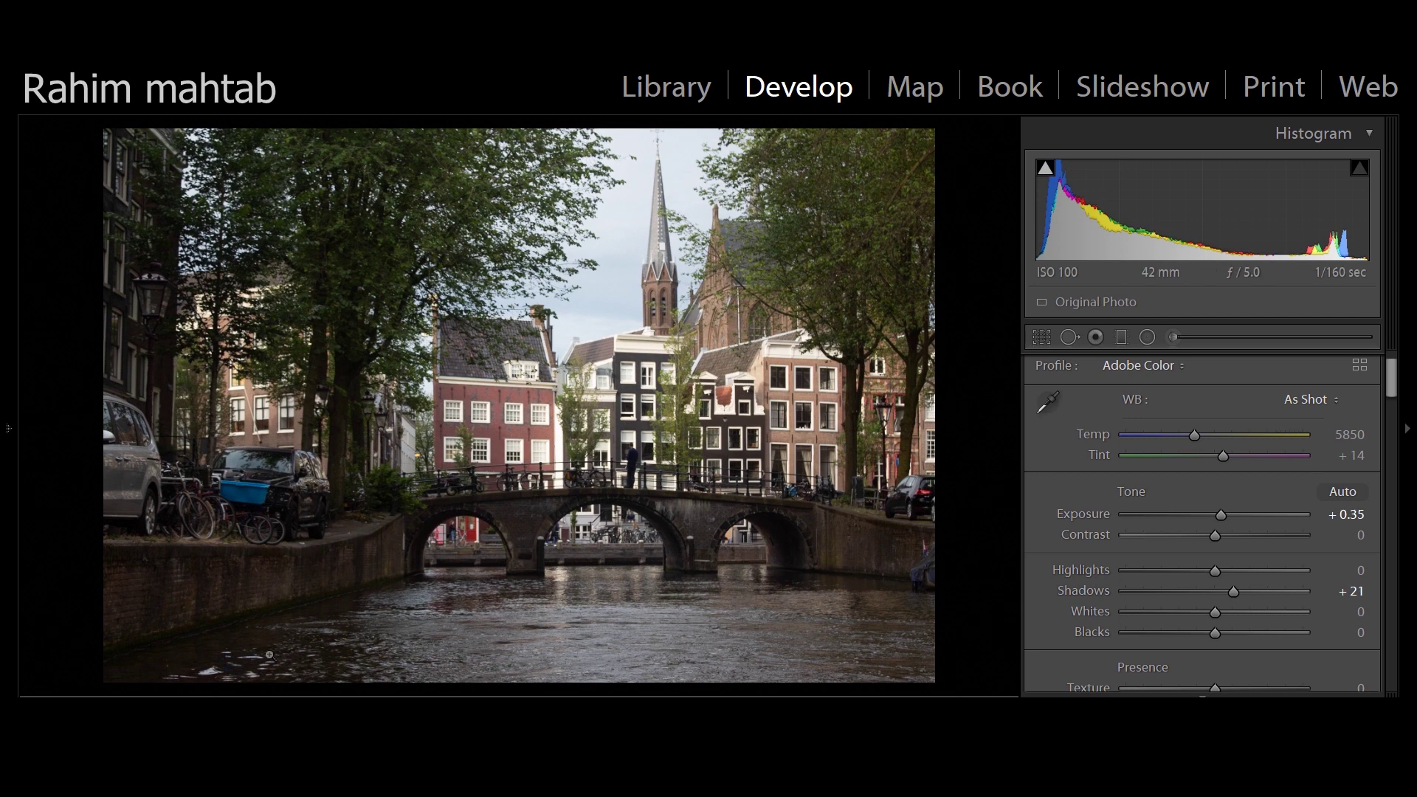
pyautogui.doubleClick(1092, 592)
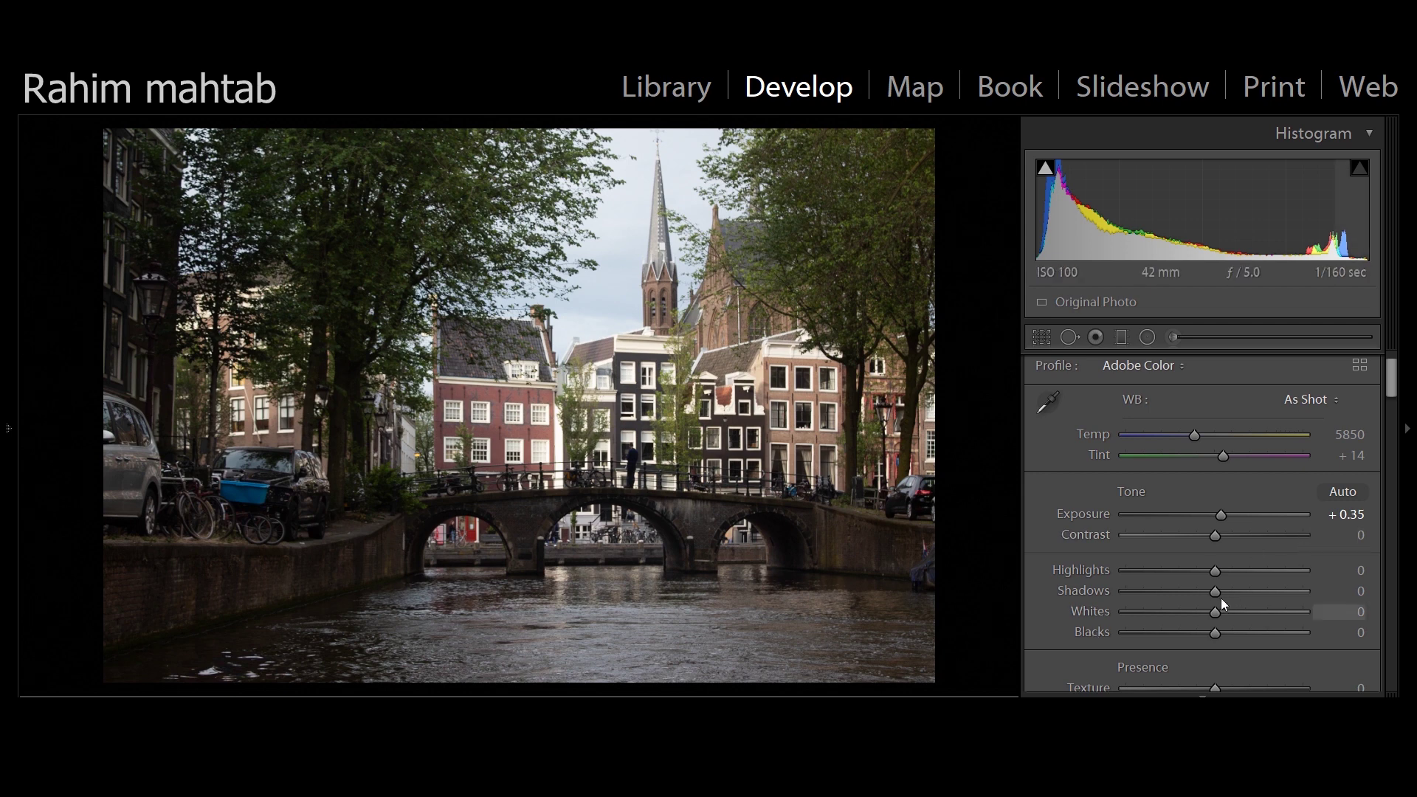
# Try Highlights at −100 combined with Whites at +48, and reset both to zero
pyautogui.moveTo(1216, 569); pyautogui.dragTo(1083, 574)
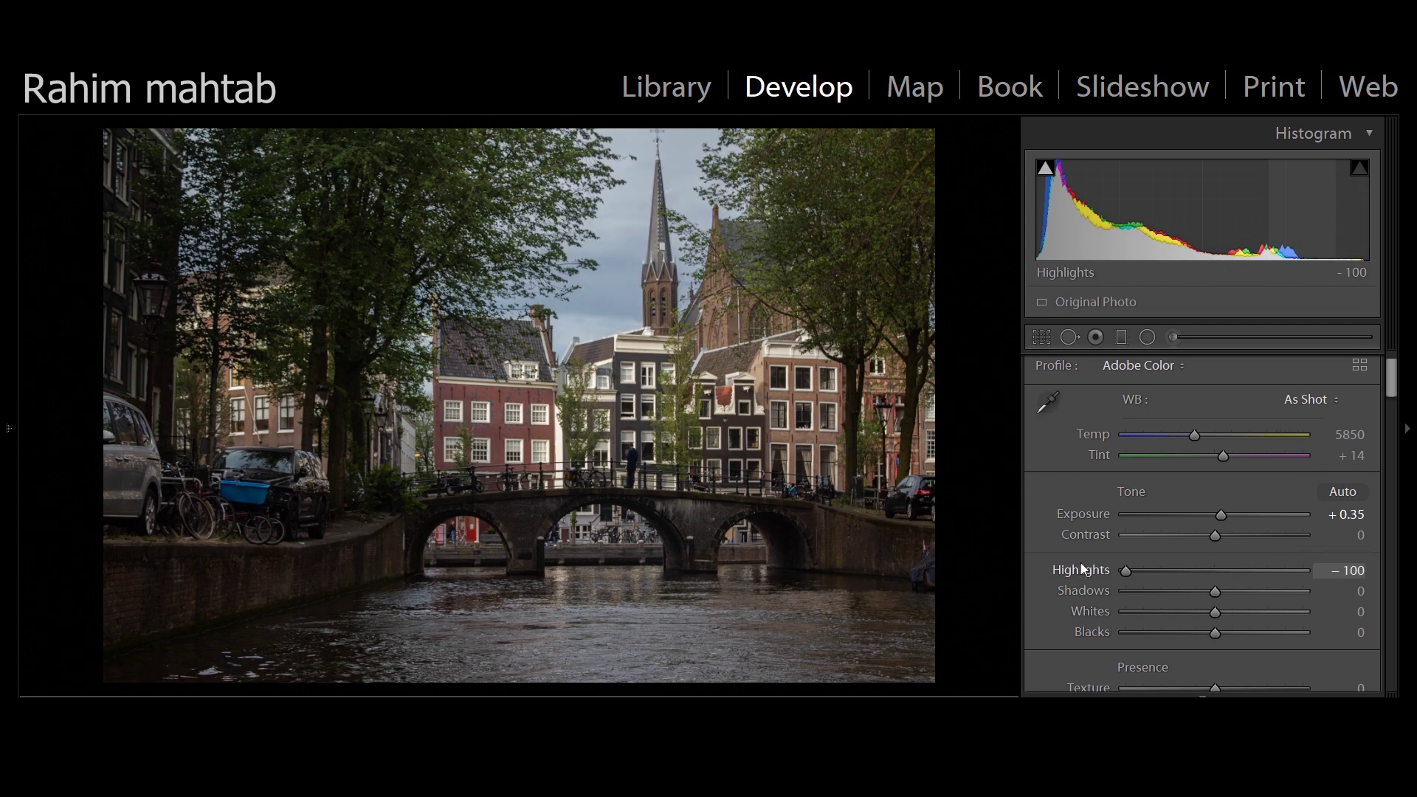
pyautogui.moveTo(1215, 612); pyautogui.dragTo(1260, 609)
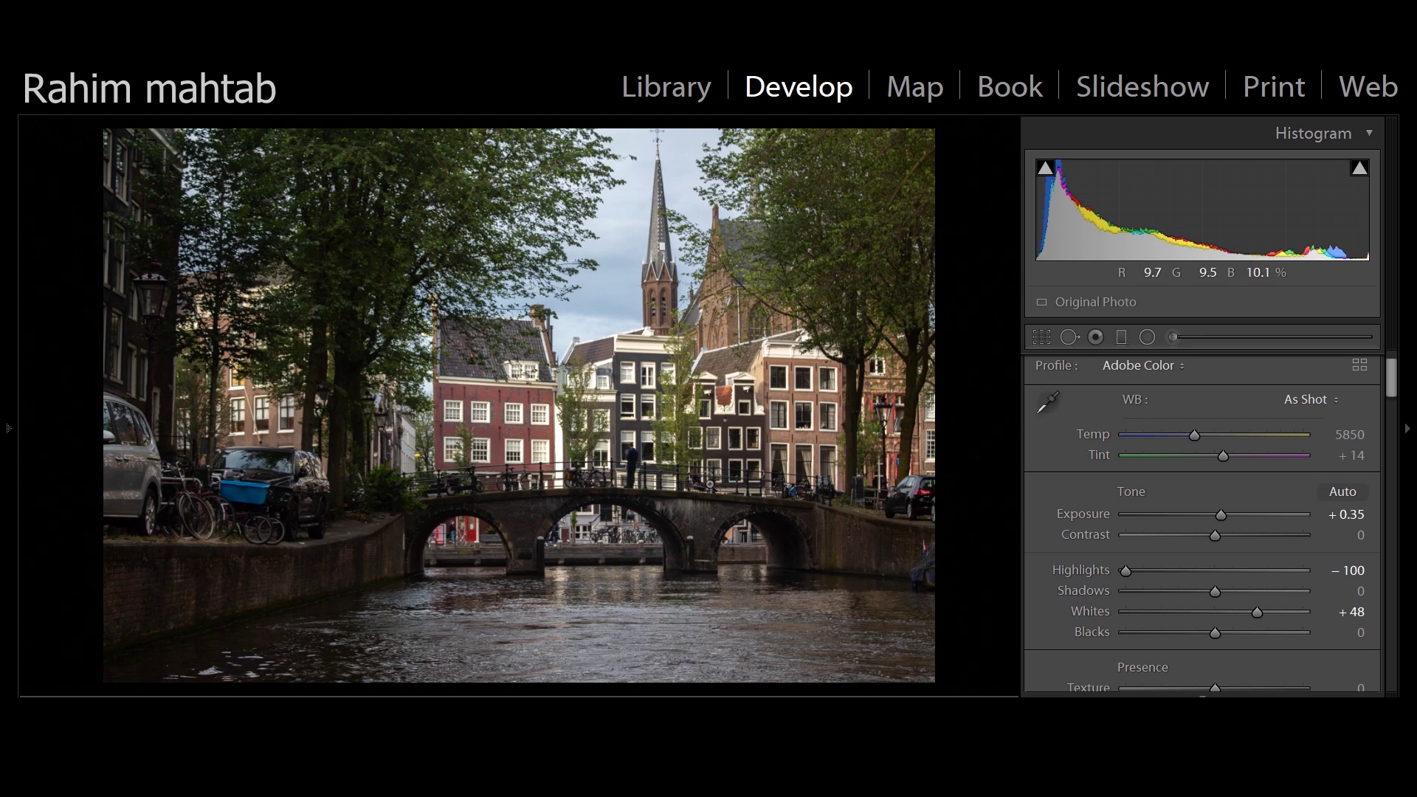
pyautogui.doubleClick(1100, 614)
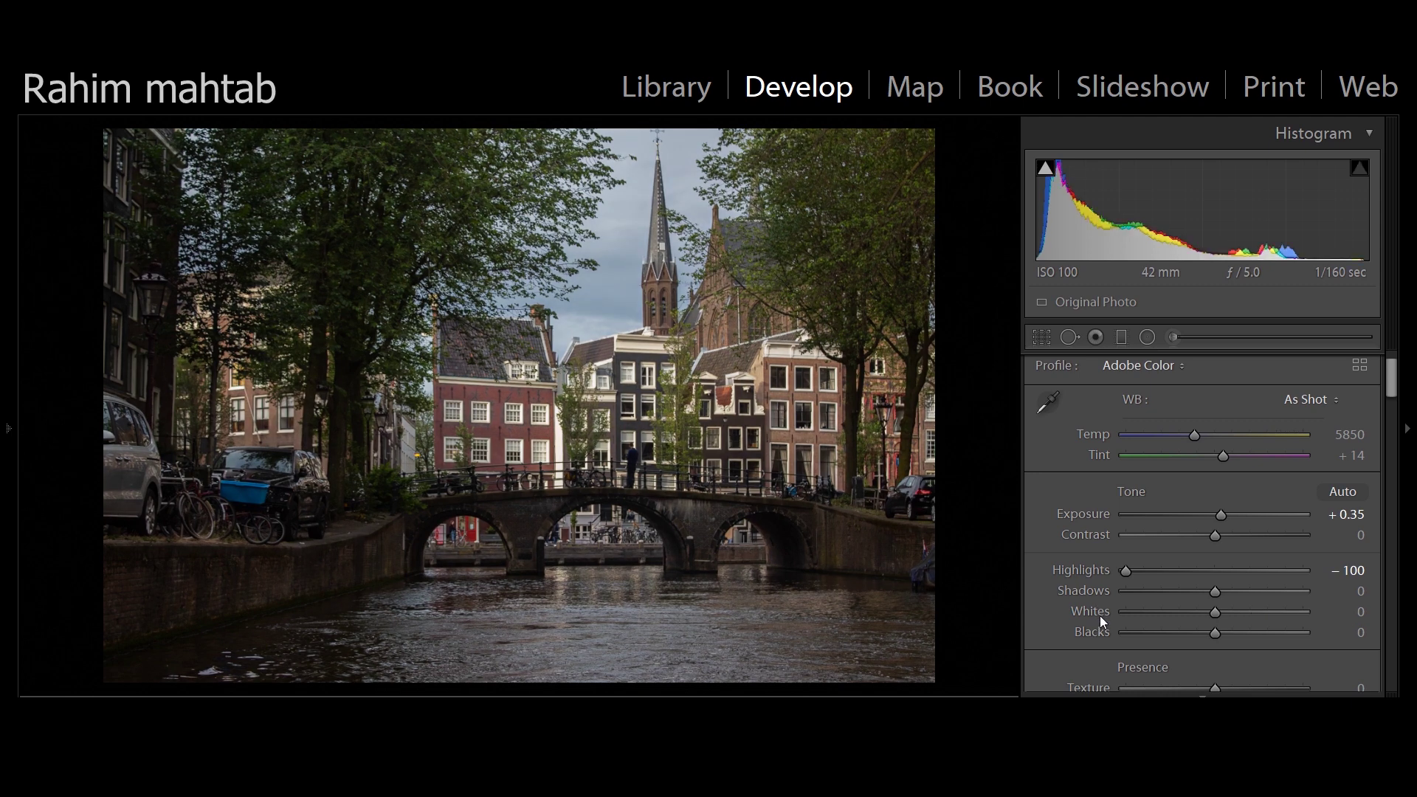
pyautogui.doubleClick(1097, 569)
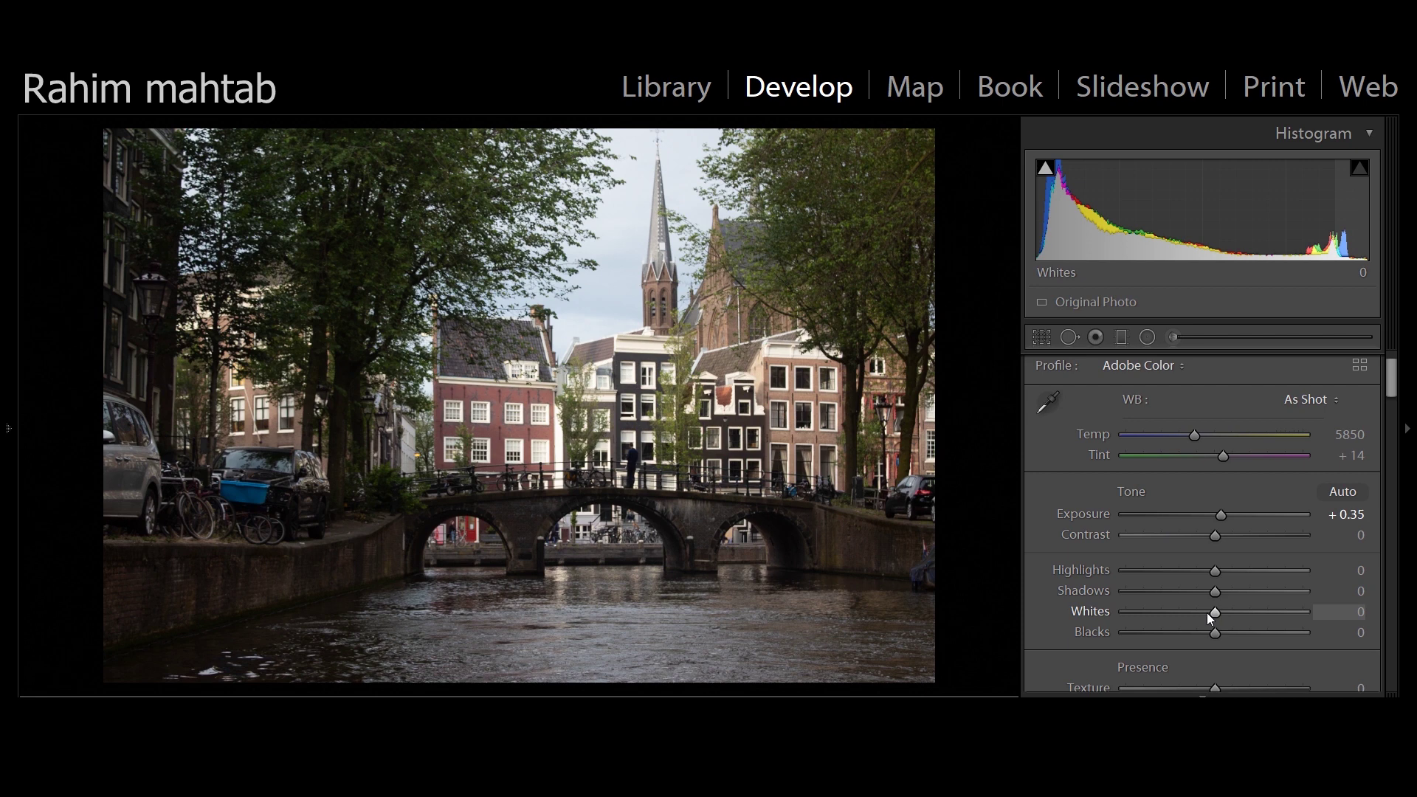
# Try Blacks at +39, inspect the dark trees up close, and reset Blacks to zero
pyautogui.moveTo(1215, 632); pyautogui.dragTo(1248, 626)
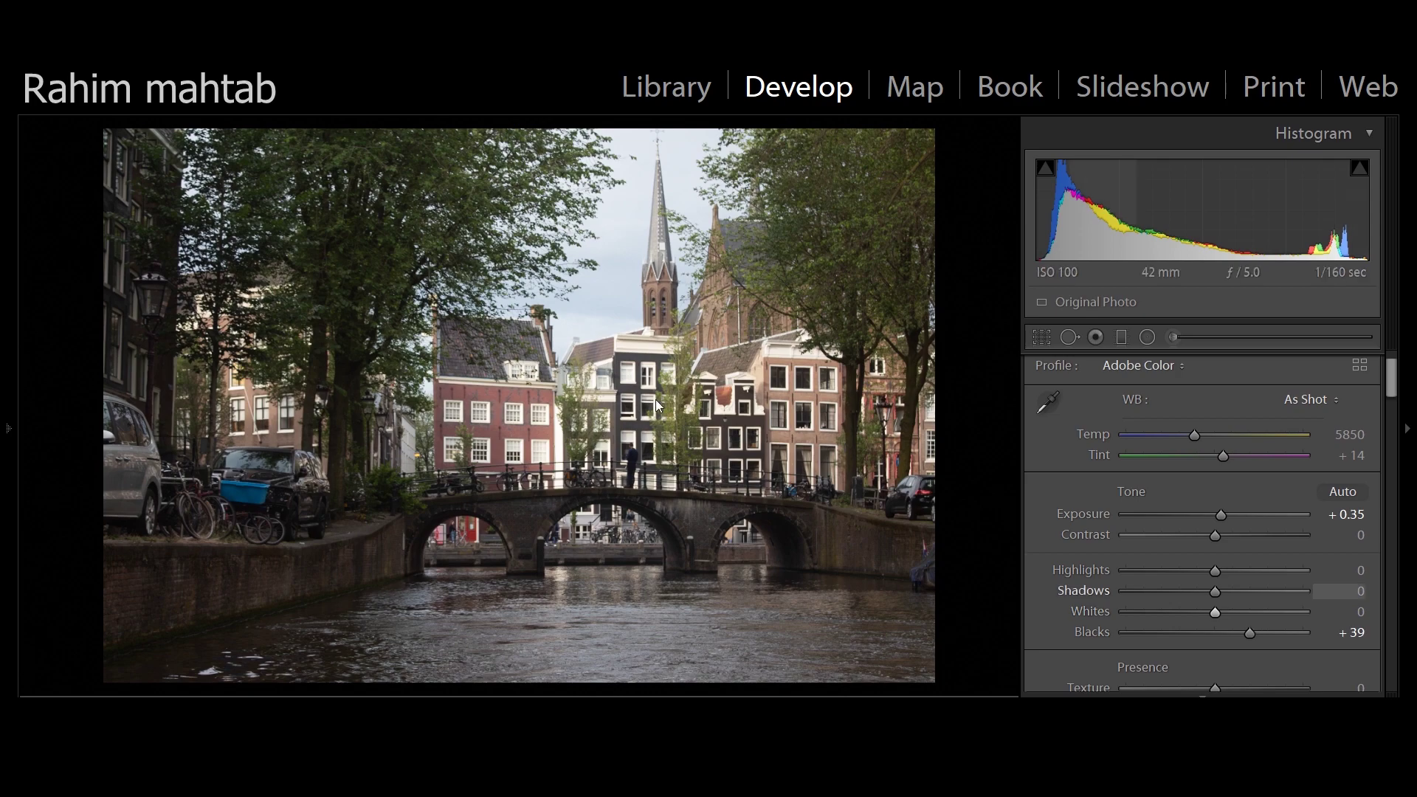
pyautogui.click(299, 370)
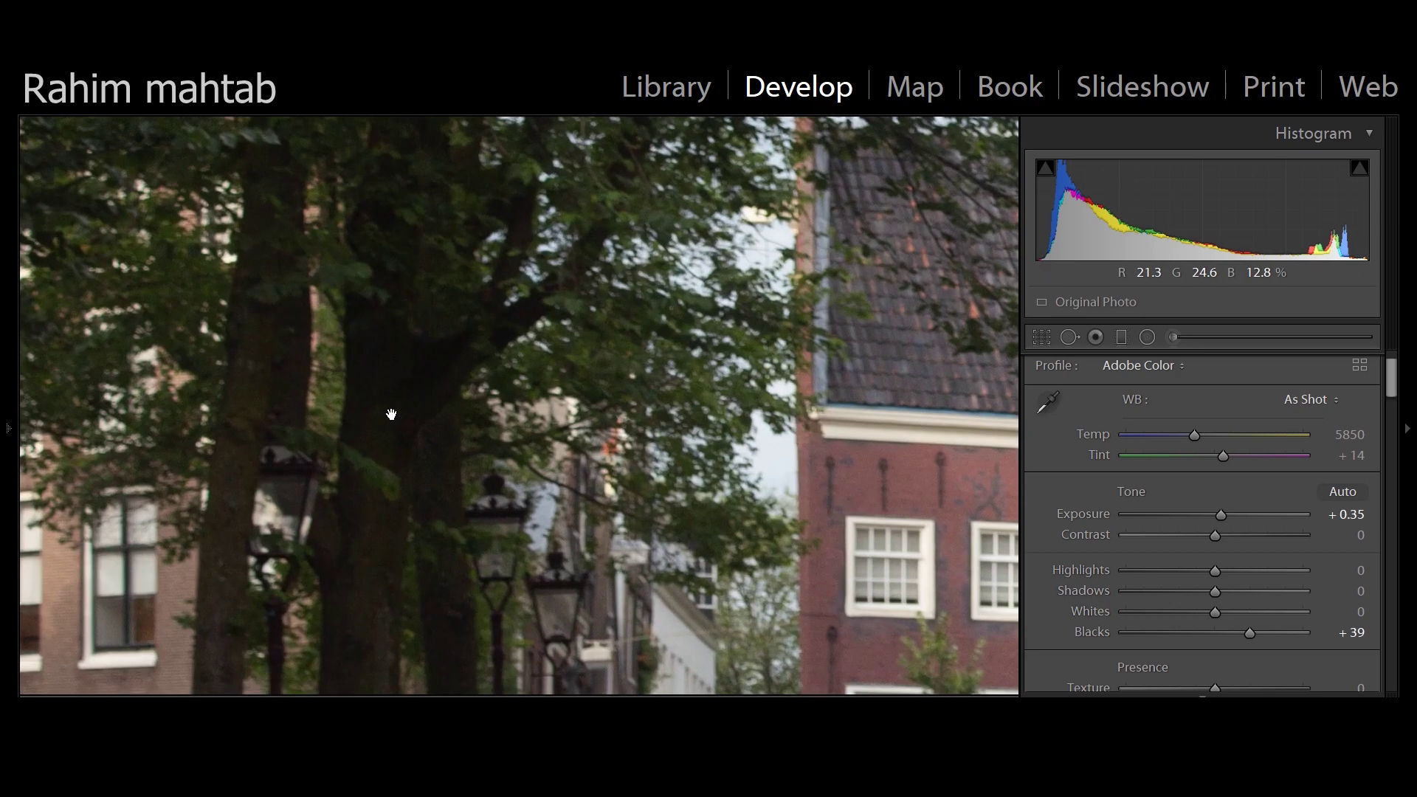
pyautogui.click(373, 364)
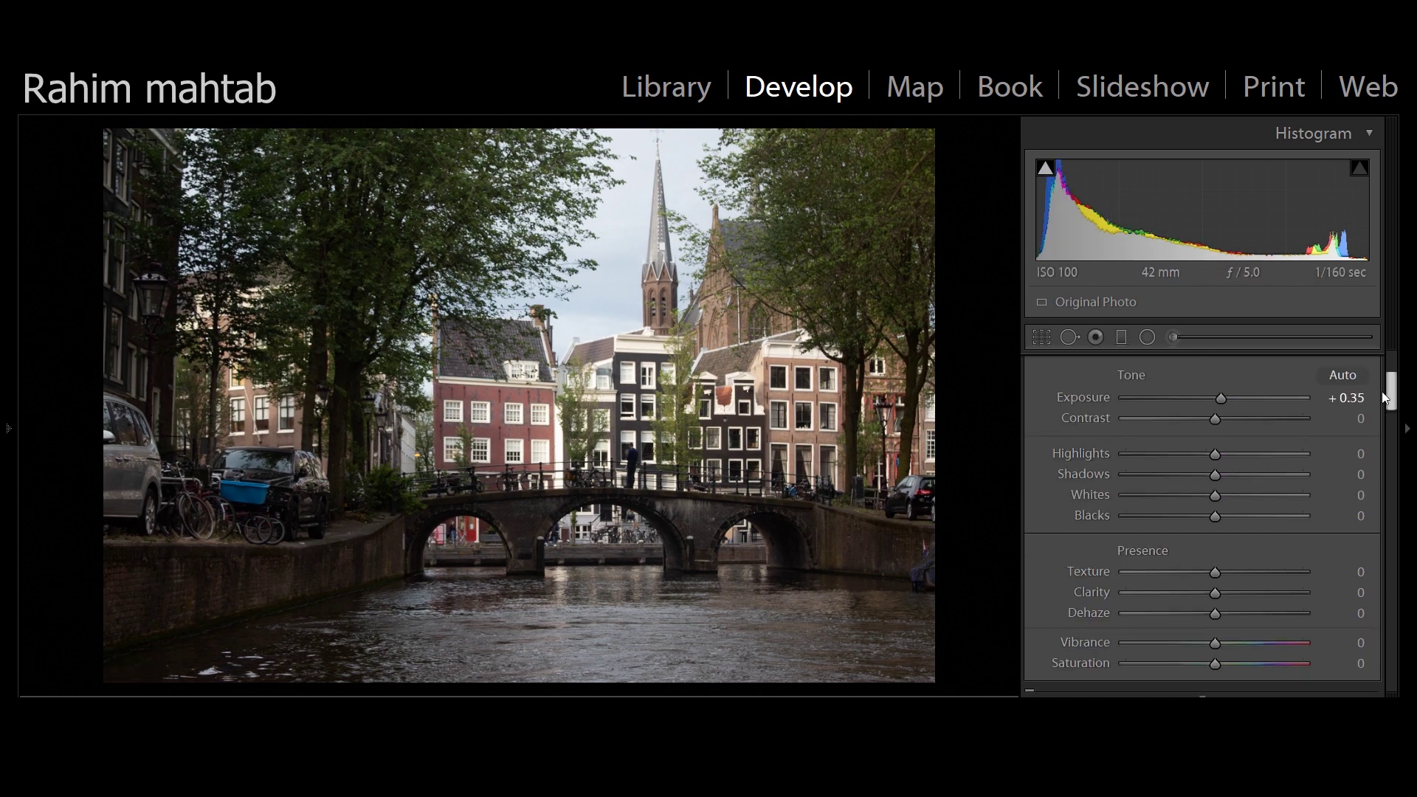
# Lower the photo's Highlights to −35
pyautogui.moveTo(1215, 454); pyautogui.dragTo(1176, 464)
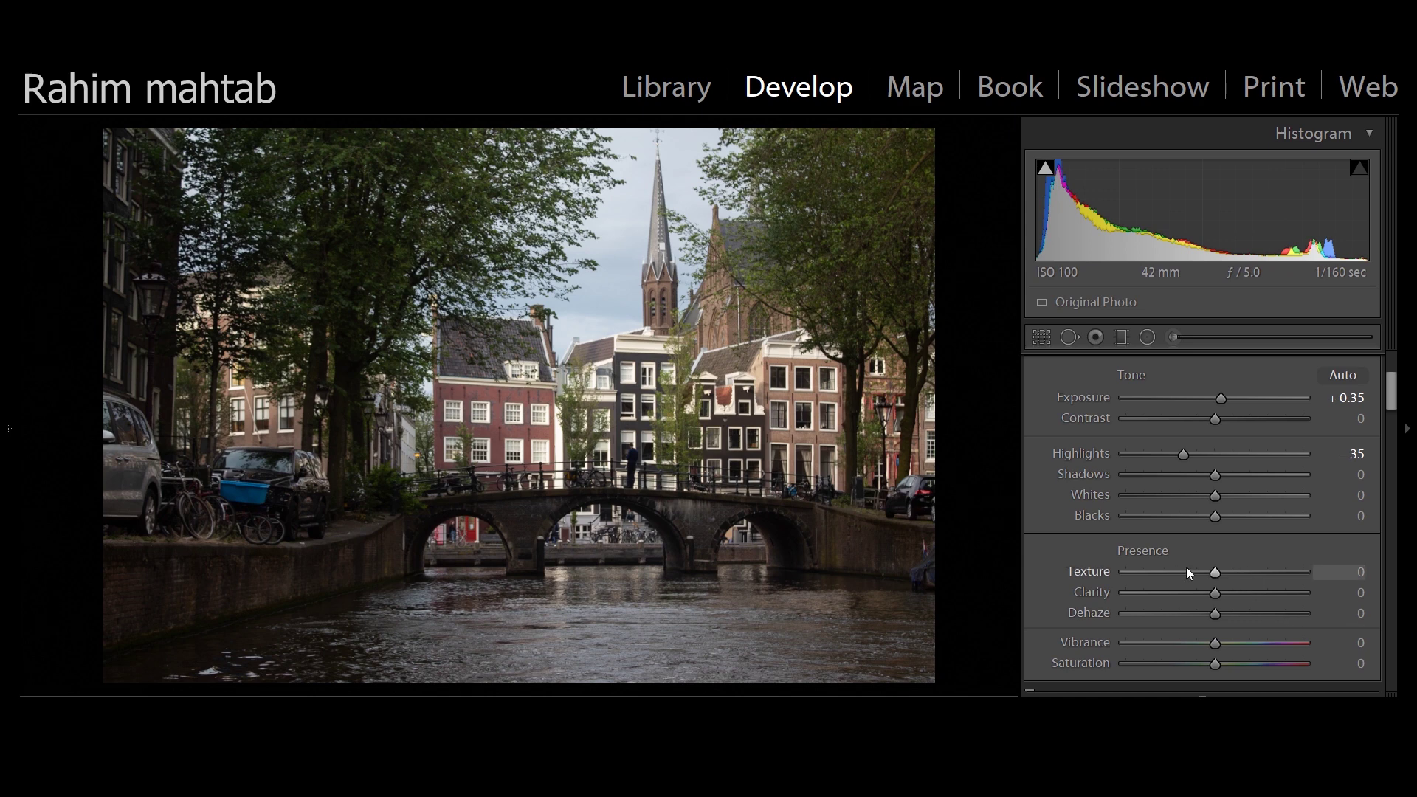
# Try lowering Texture and raising it to +88, and reset Texture to zero
pyautogui.moveTo(1215, 572); pyautogui.dragTo(1172, 583)
pyautogui.moveTo(1268, 577)
pyautogui.mouseDown()
pyautogui.moveTo(1305, 578)
pyautogui.moveTo(1213, 578)
pyautogui.moveTo(1304, 565)
pyautogui.moveTo(1240, 574)
pyautogui.moveTo(1296, 574)
pyautogui.mouseUp()
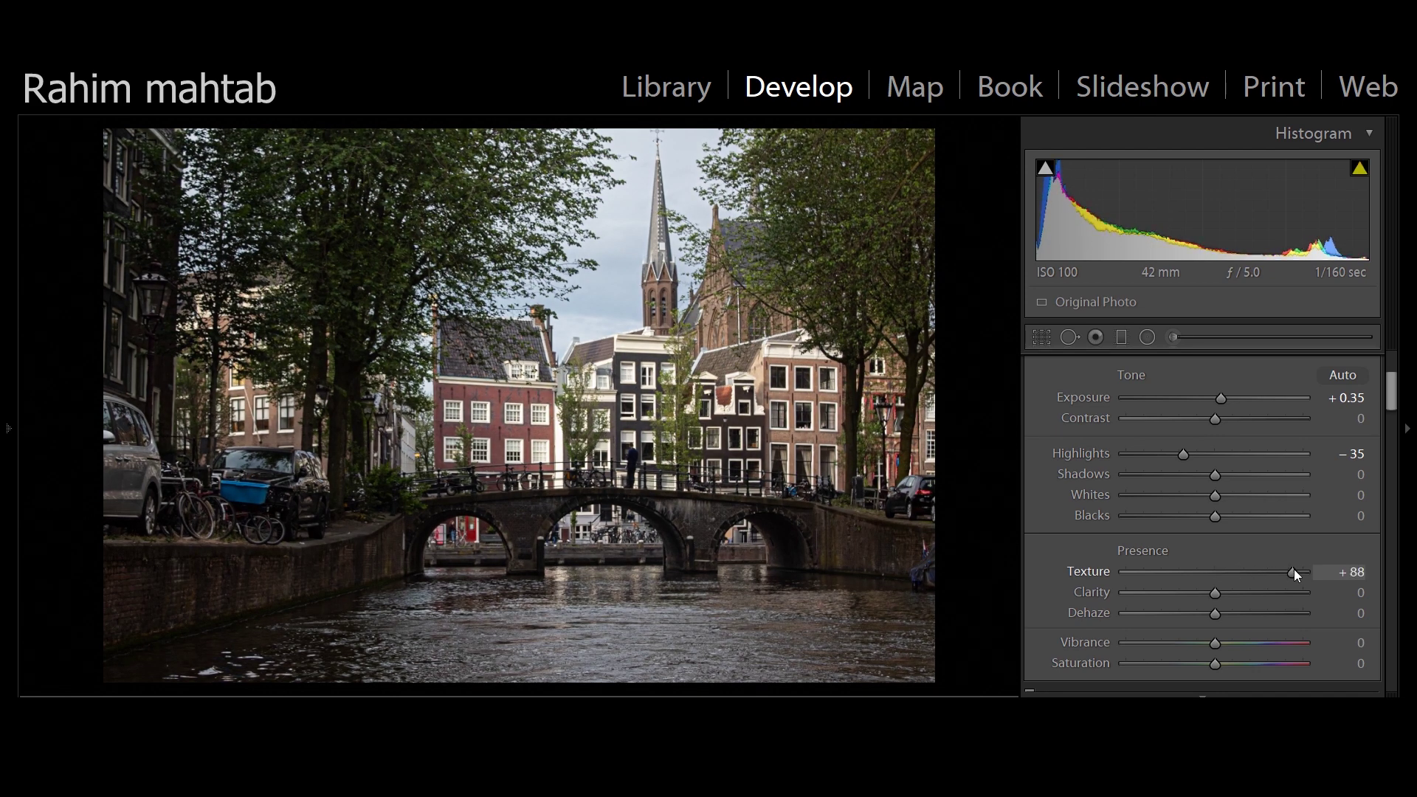
pyautogui.doubleClick(1079, 574)
# Try Clarity at +86 and at +100, resetting it to zero after each attempt
pyautogui.moveTo(1222, 595); pyautogui.dragTo(1291, 591)
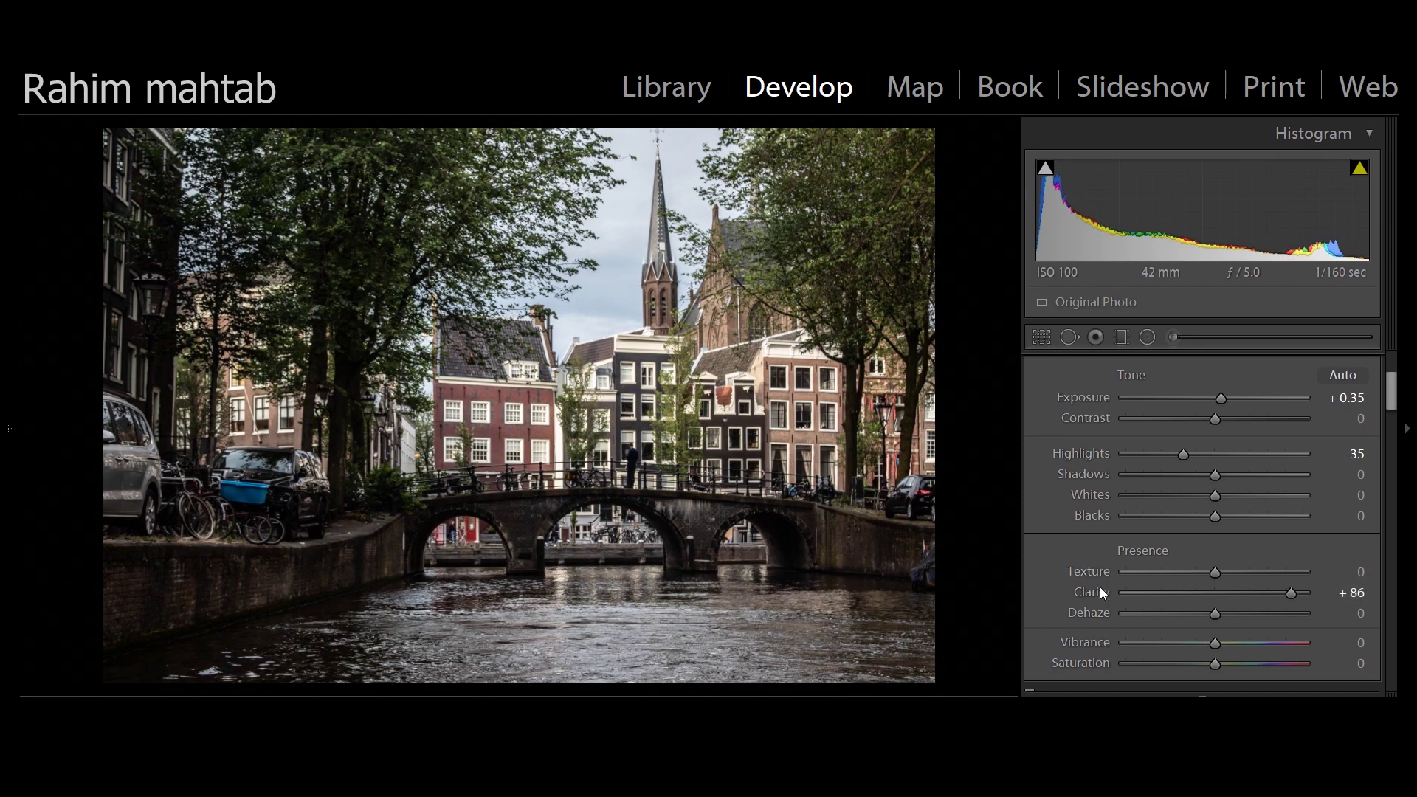
pyautogui.doubleClick(1100, 591)
pyautogui.moveTo(1219, 593); pyautogui.dragTo(1327, 595)
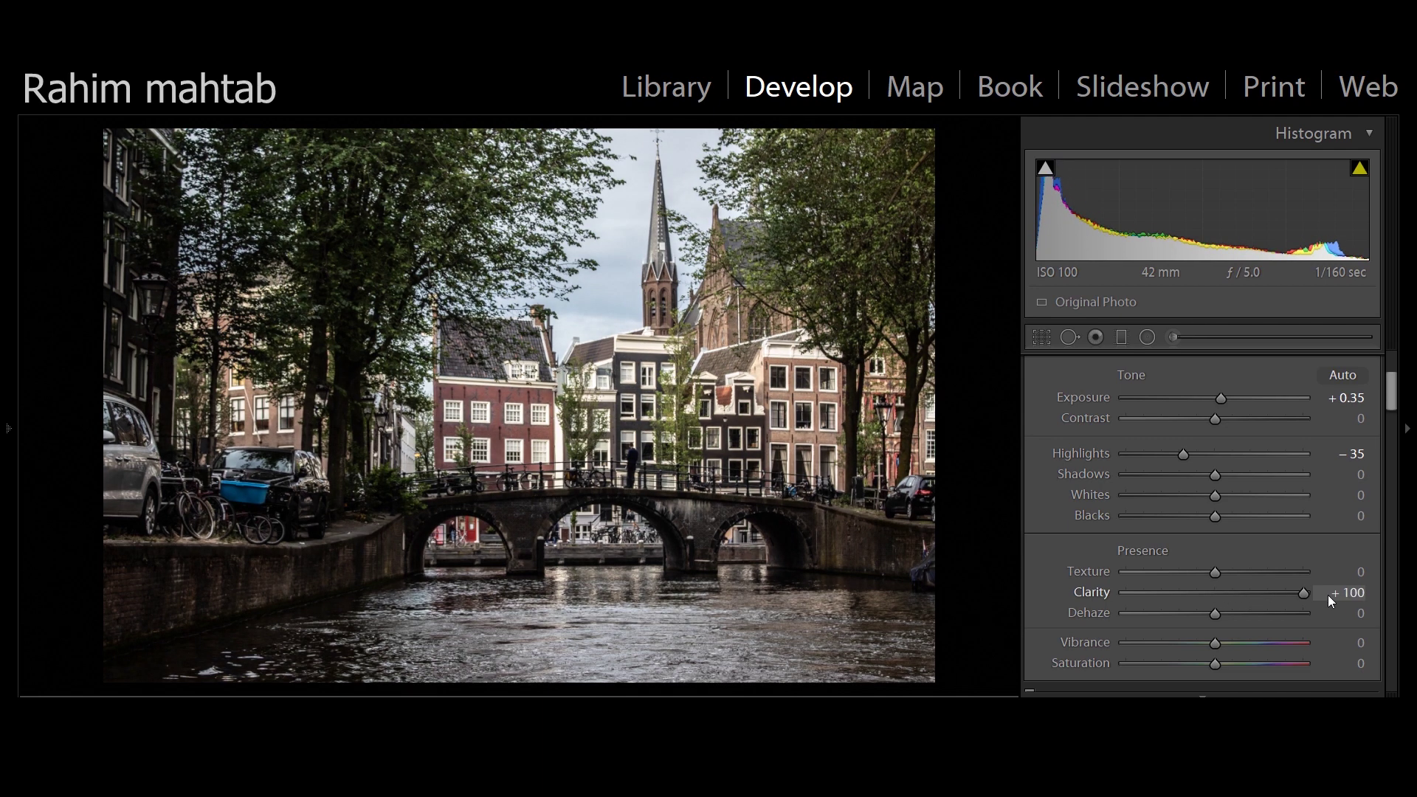
pyautogui.doubleClick(1100, 594)
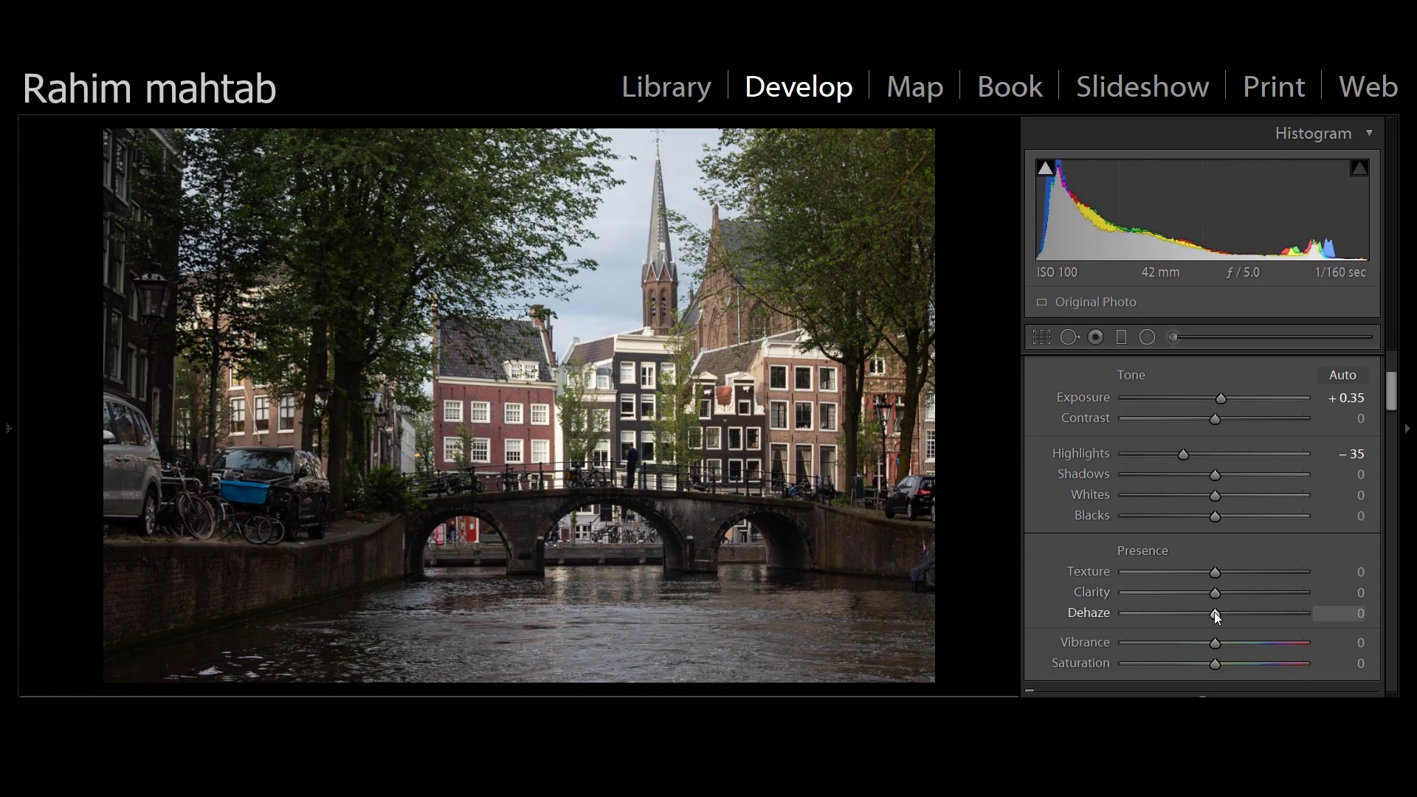
# Try Dehaze at +39, reset it, and set Dehaze to +30
pyautogui.moveTo(1211, 613); pyautogui.dragTo(1250, 595)
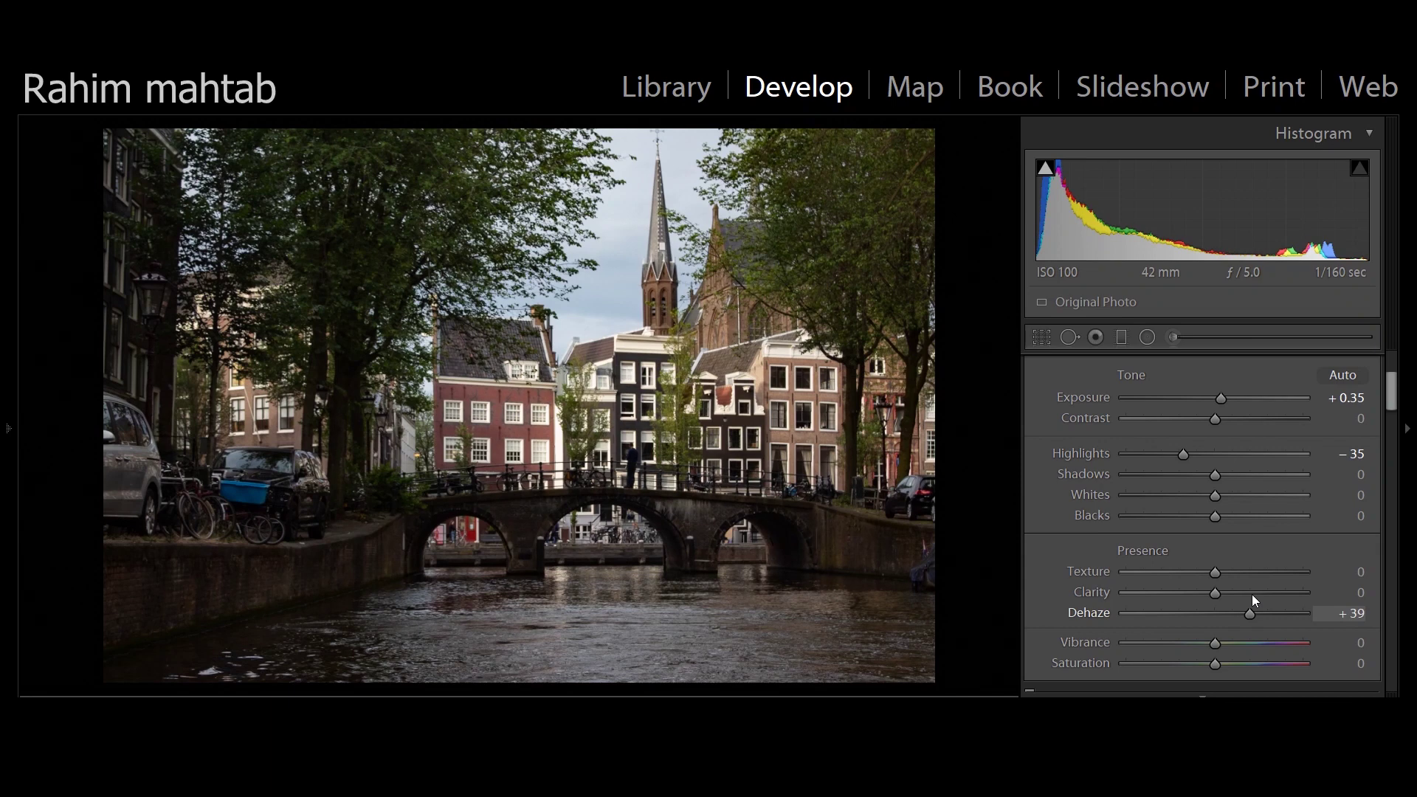
pyautogui.doubleClick(1097, 612)
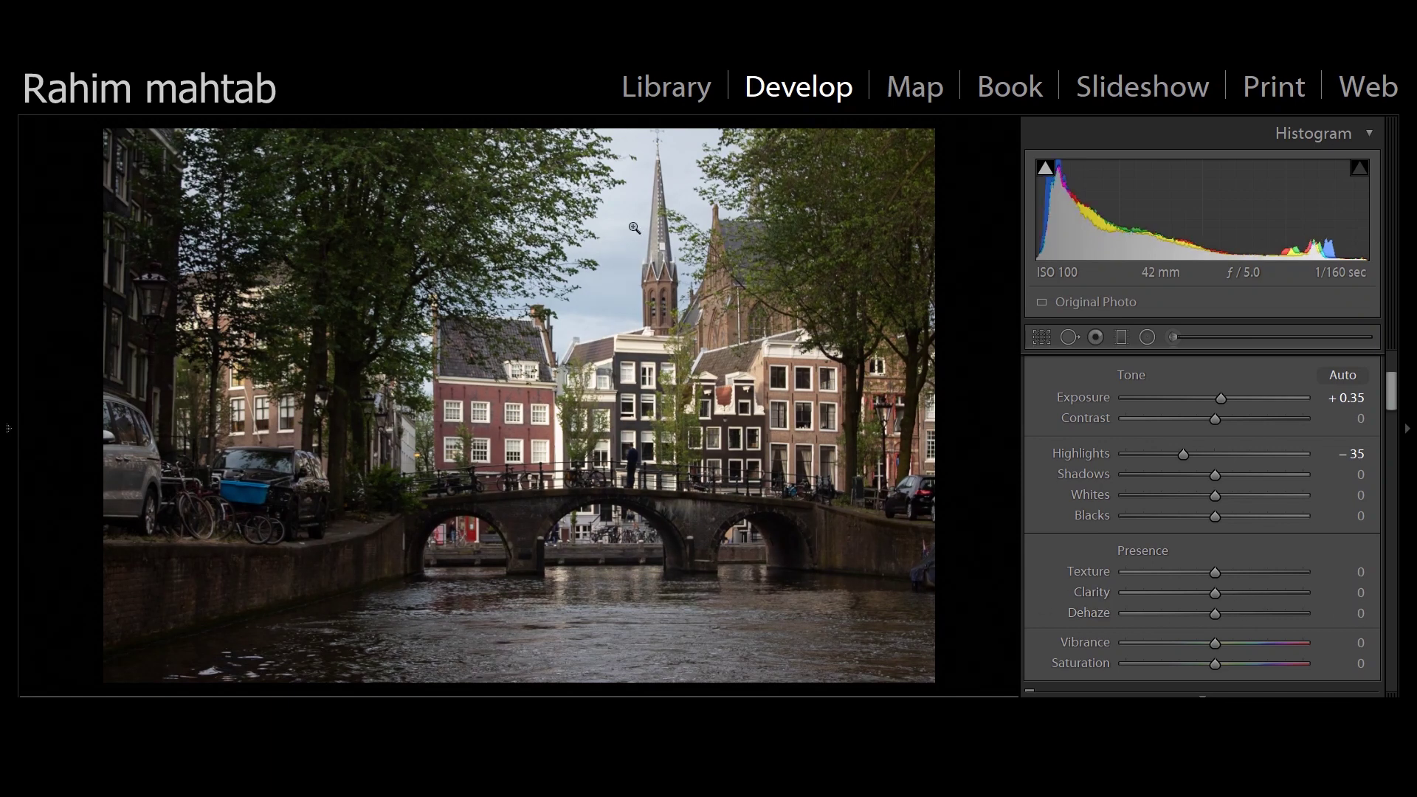
pyautogui.moveTo(1215, 614); pyautogui.dragTo(1242, 610)
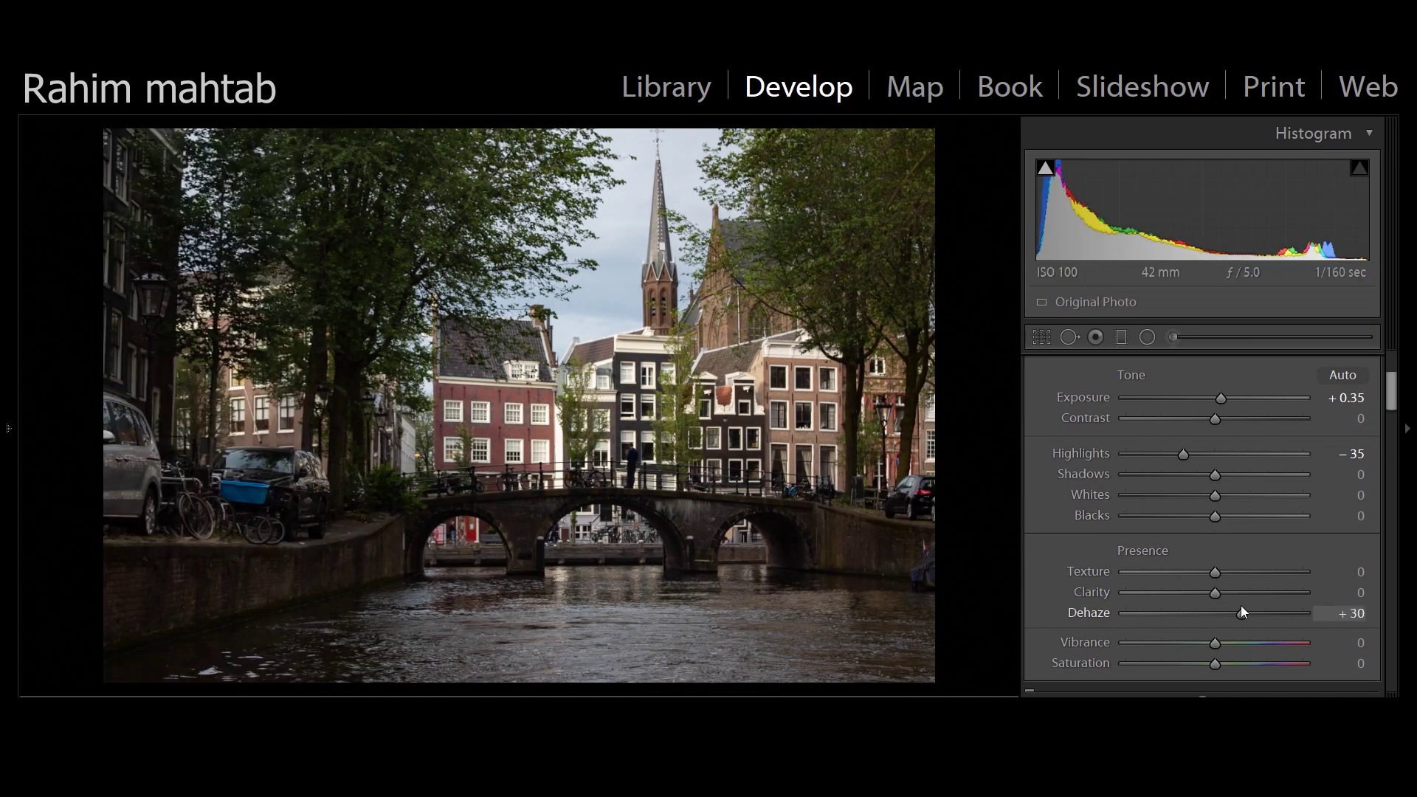
# Reset Dehaze to zero, and try out the Vibrance and Saturation adjustments, returning both to zero
pyautogui.doubleClick(1091, 615)
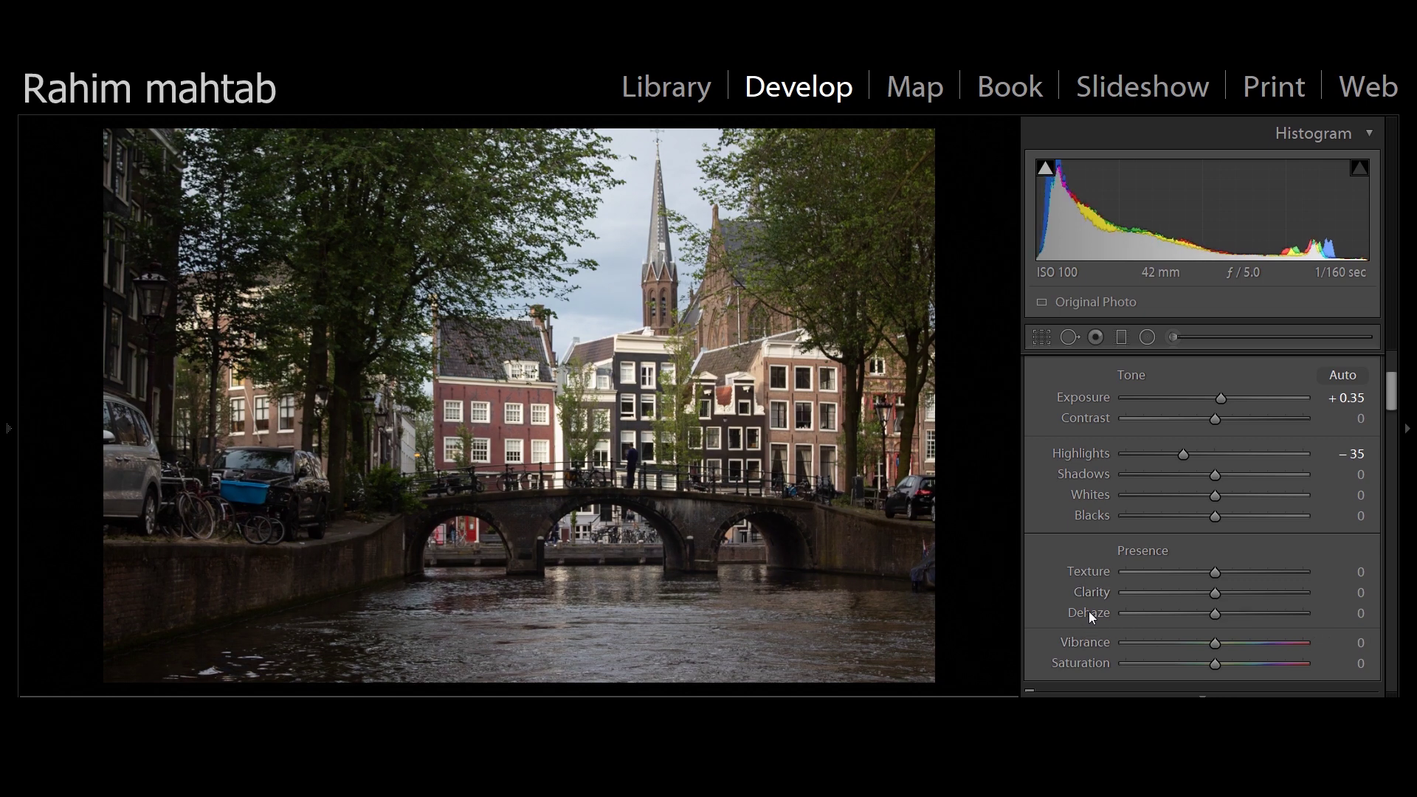
pyautogui.scroll(-2, 1179, 577)
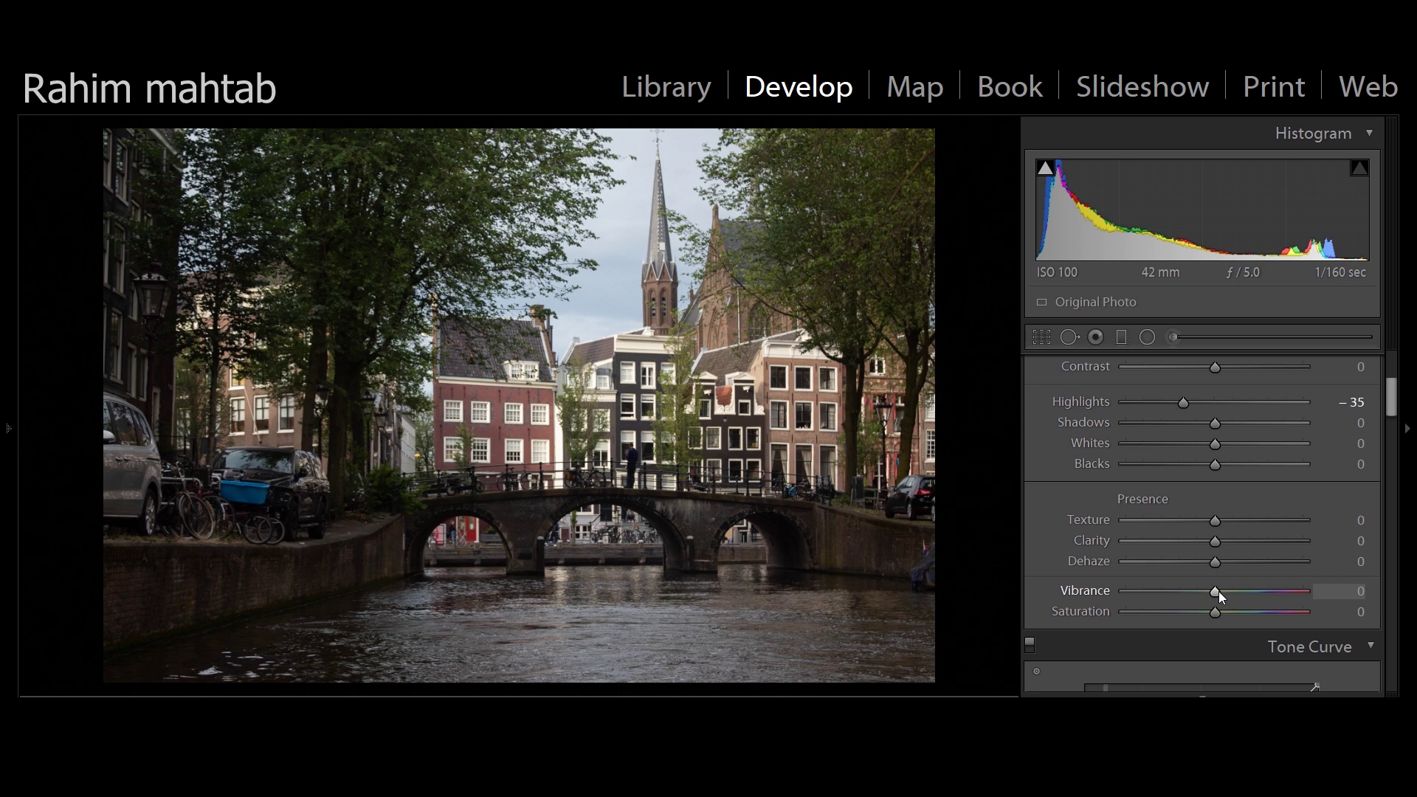
pyautogui.moveTo(1220, 591)
pyautogui.mouseDown()
pyautogui.moveTo(1307, 591)
pyautogui.moveTo(1213, 588)
pyautogui.mouseUp()
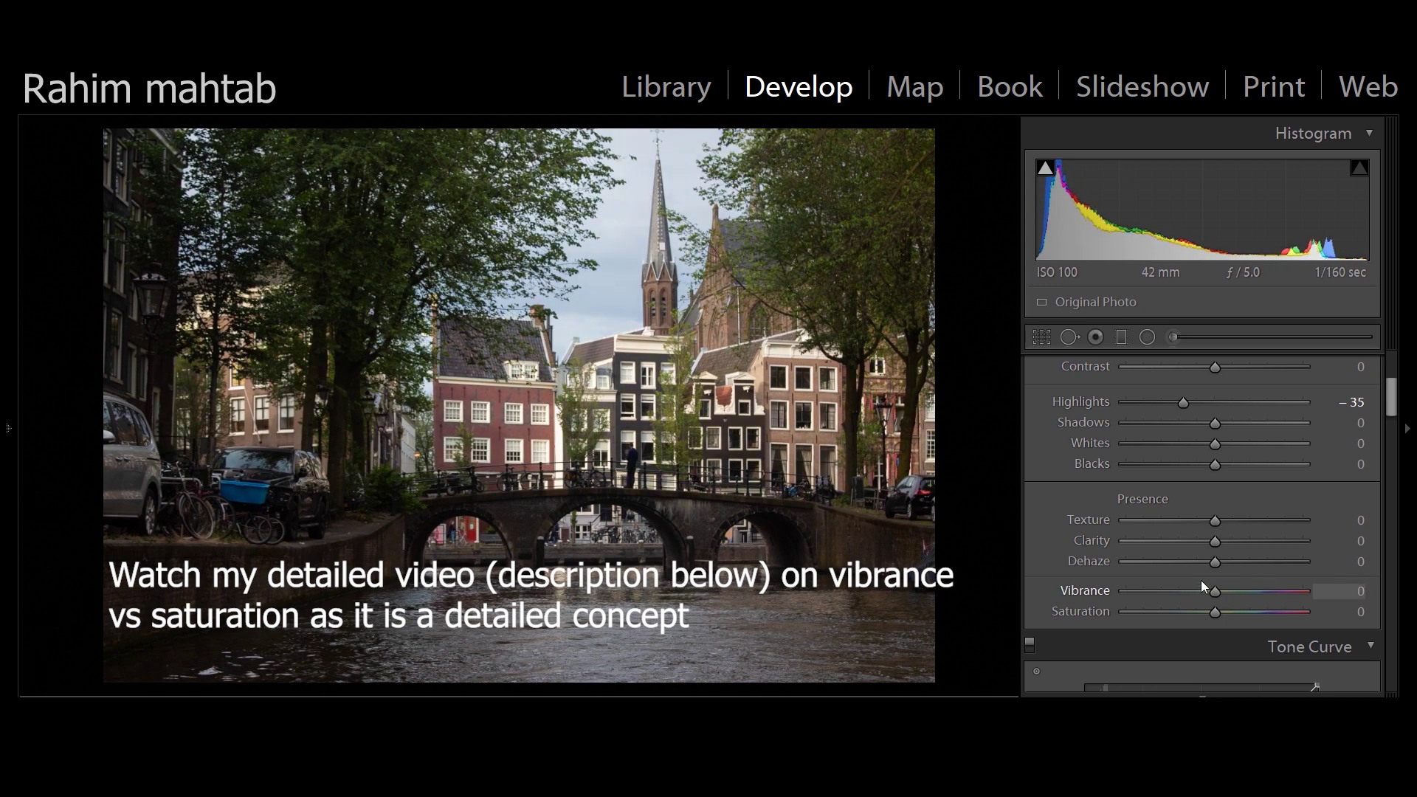
pyautogui.moveTo(1216, 615); pyautogui.dragTo(1283, 619)
pyautogui.doubleClick(1282, 618)
# Try a gentle S-curve on the RGB tone curve, anchoring the midpoint, raising the highlights and lowering the shadows slightly
pyautogui.moveTo(1392, 391); pyautogui.dragTo(1393, 425)
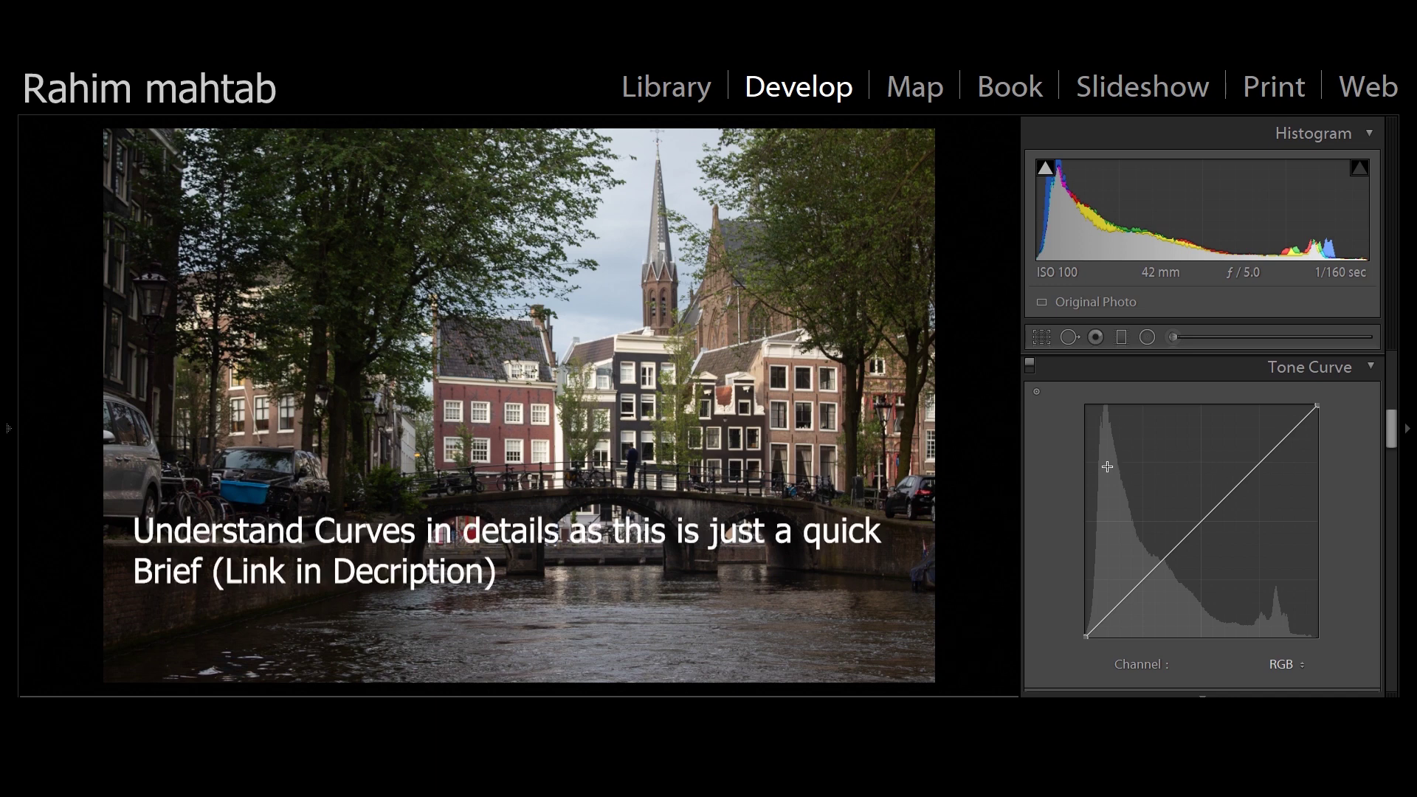
pyautogui.click(1203, 522)
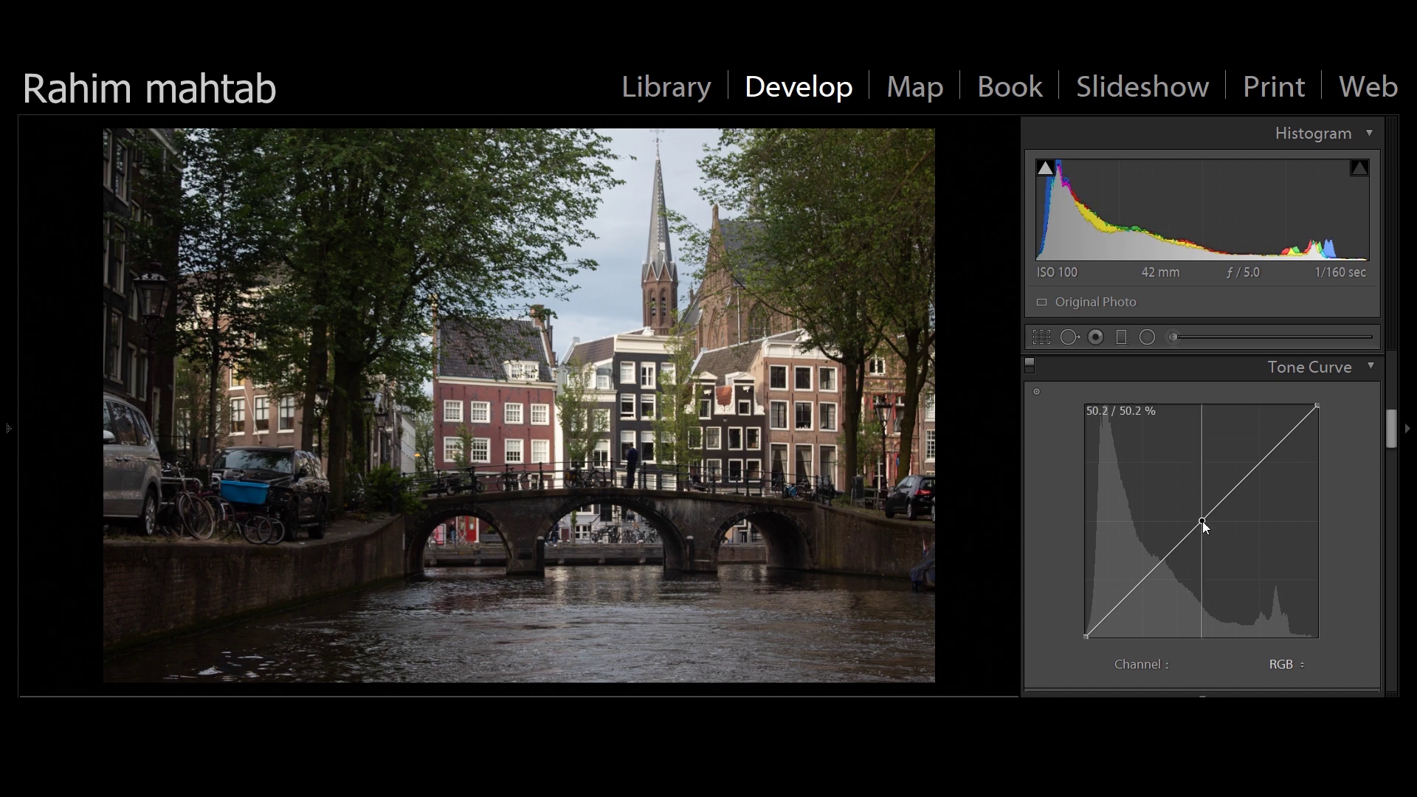
pyautogui.moveTo(1264, 458); pyautogui.dragTo(1260, 456)
pyautogui.moveTo(1144, 577); pyautogui.dragTo(1144, 586)
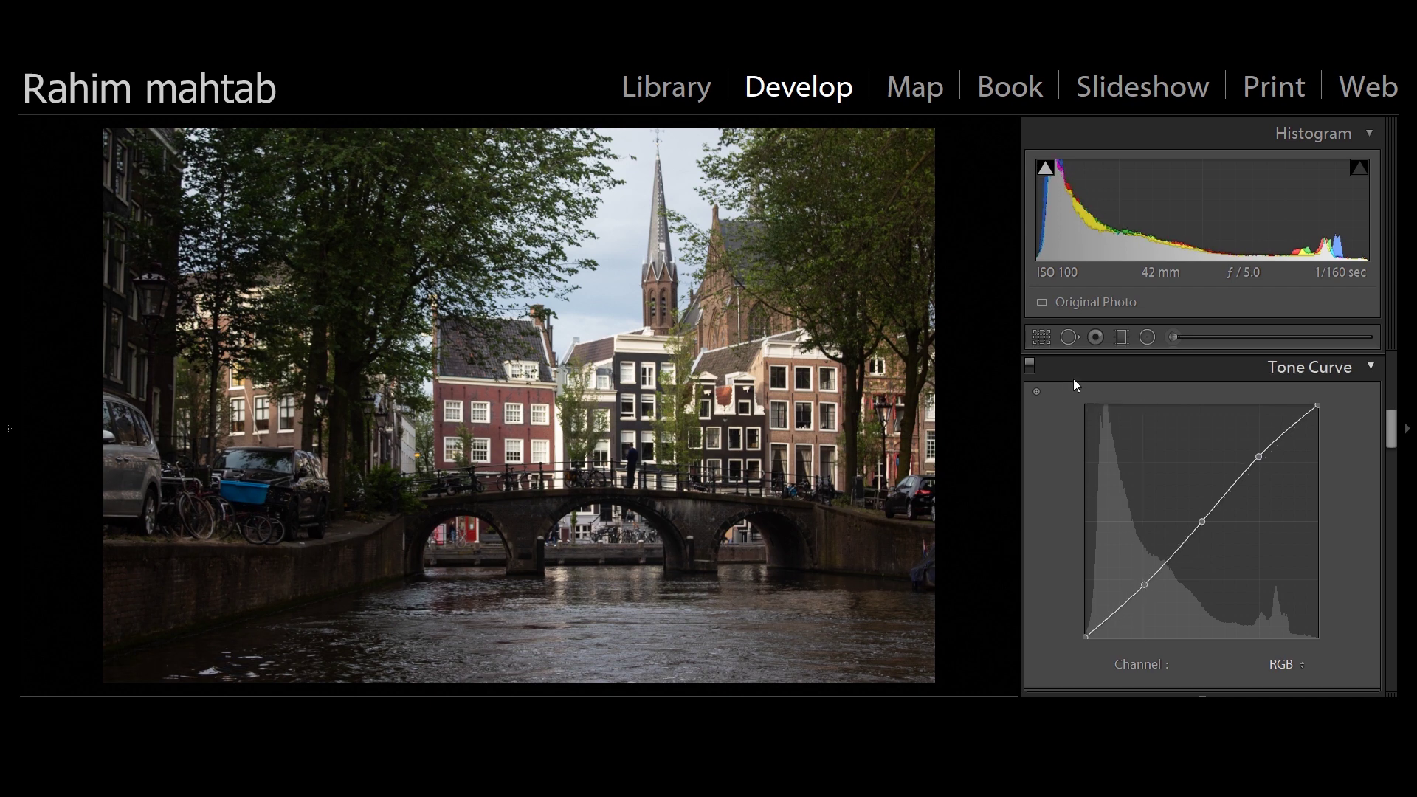
# Toggle the Tone Curve adjustments off and on repeatedly to compare the photo with and without the curve
pyautogui.click(1030, 370)
pyautogui.click(1030, 371)
pyautogui.click(1030, 370)
pyautogui.click(1030, 371)
pyautogui.click(1030, 371)
pyautogui.click(1030, 370)
pyautogui.click(1030, 370)
pyautogui.click(1030, 370)
pyautogui.click(1030, 370)
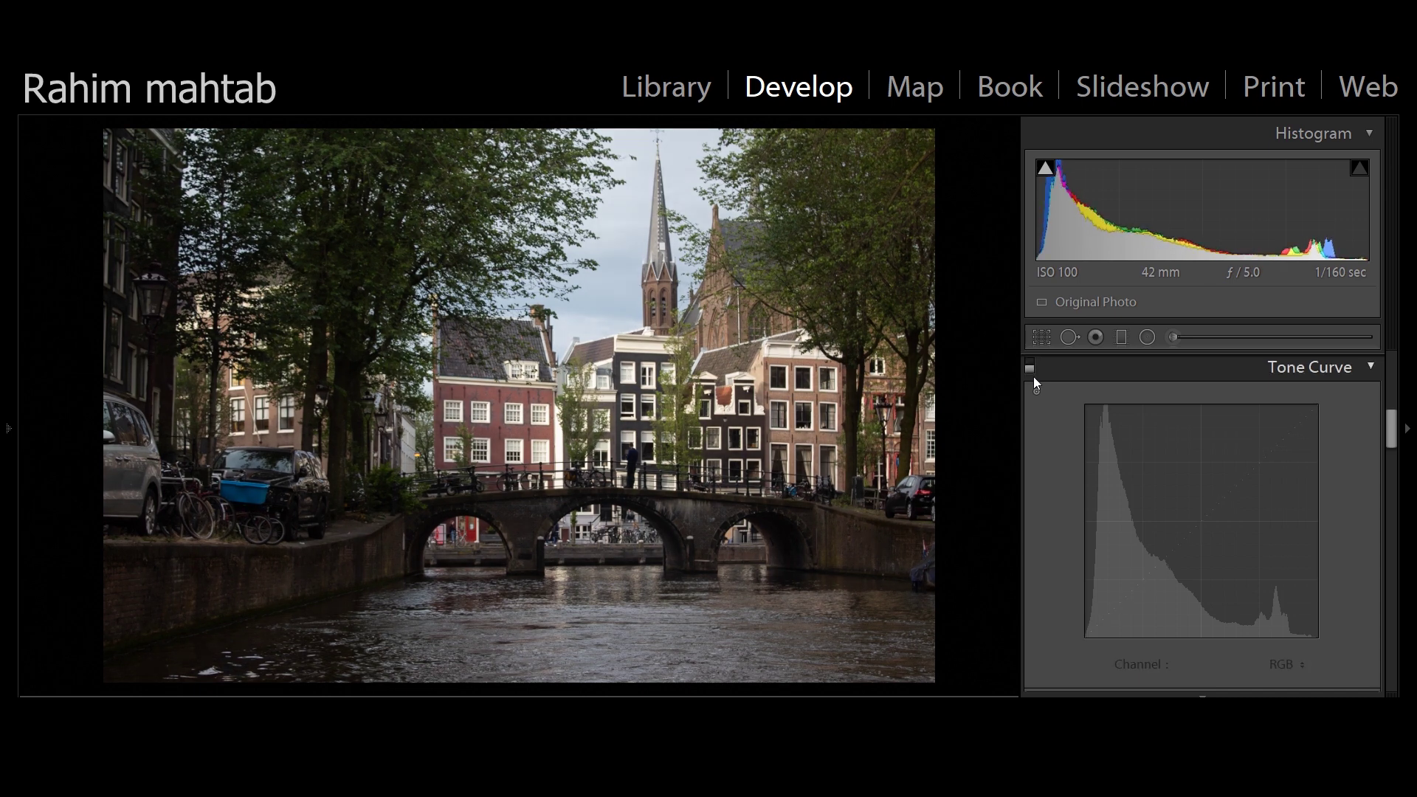
pyautogui.click(1030, 371)
# Try raising the midtones of the Blue channel's tone curve, and flatten that curve again
pyautogui.click(1285, 664)
pyautogui.click(1281, 684)
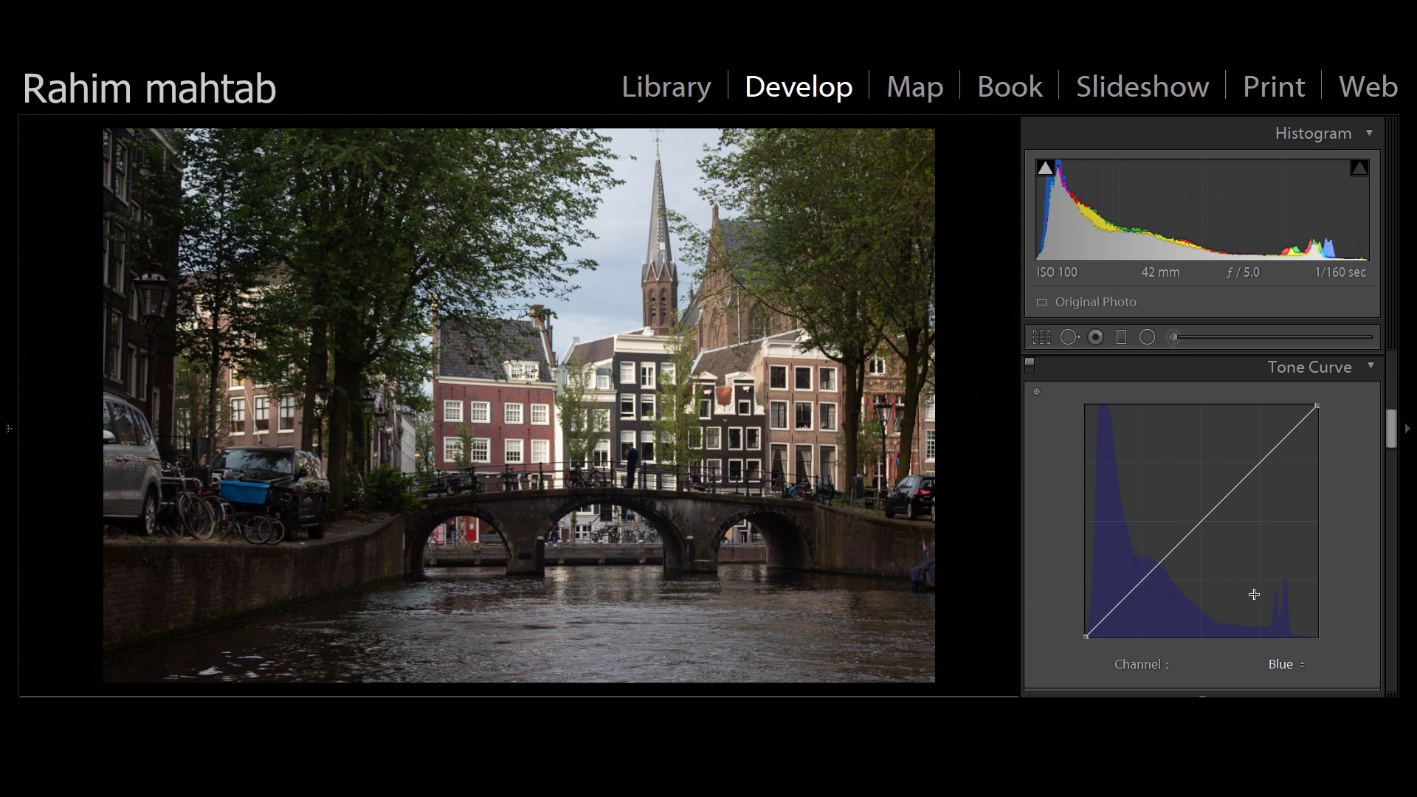
pyautogui.click(1194, 529)
pyautogui.moveTo(1194, 530)
pyautogui.mouseDown()
pyautogui.moveTo(1184, 521)
pyautogui.moveTo(1199, 547)
pyautogui.moveTo(1177, 522)
pyautogui.mouseUp()
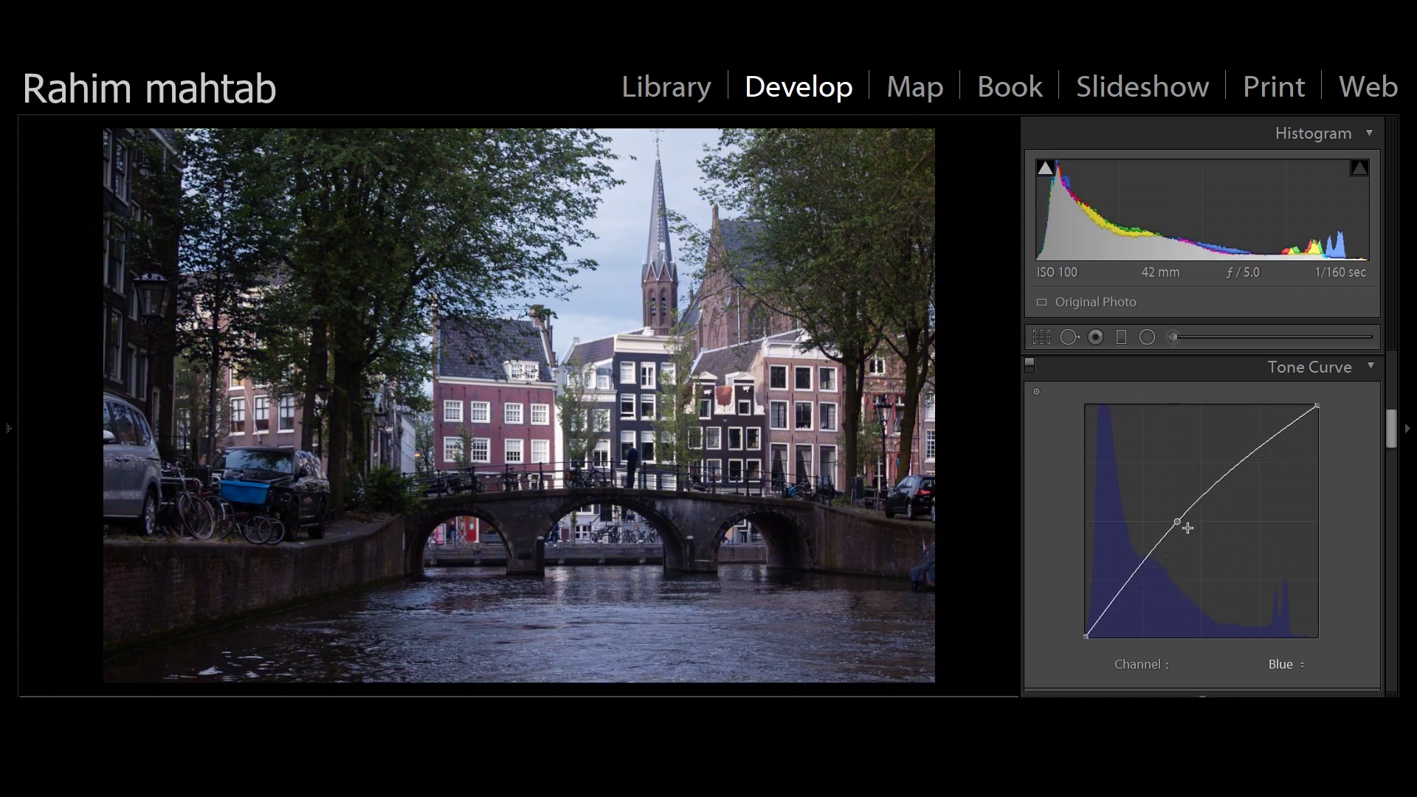
pyautogui.rightClick(1293, 668)
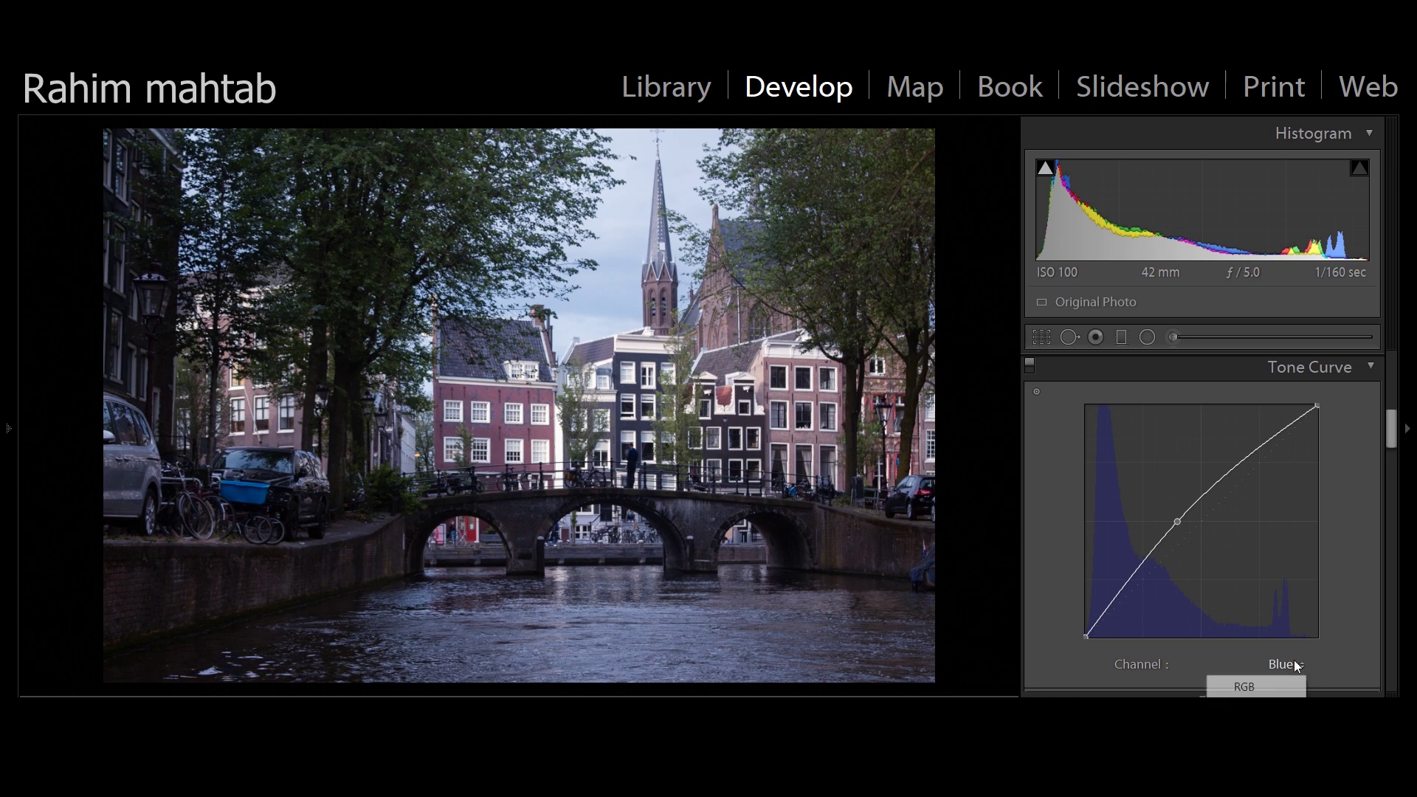
pyautogui.click(1269, 557)
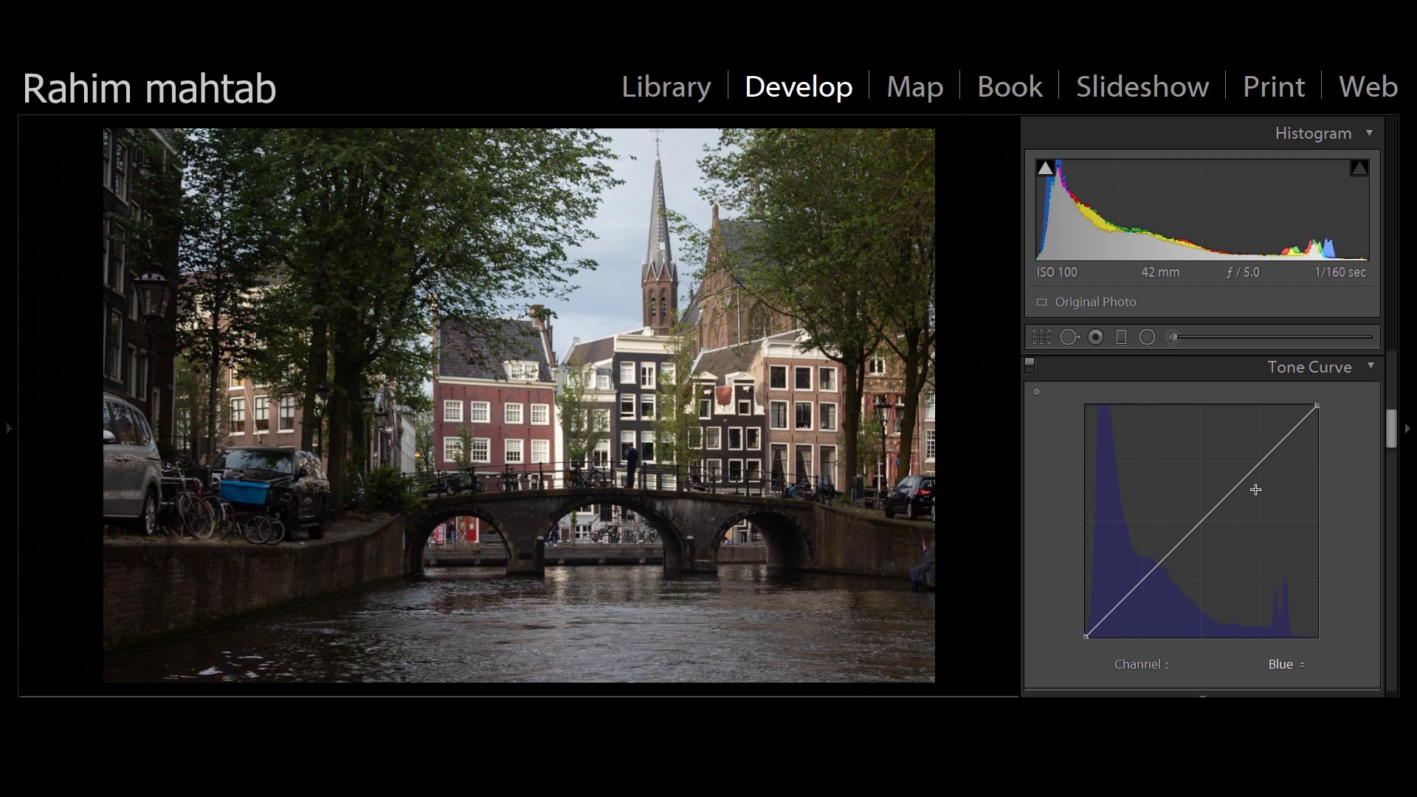
# Try lifting the Blue channel curve's black point and lowering its midpoint, and flatten the curve again
pyautogui.click(1202, 519)
pyautogui.moveTo(1087, 635); pyautogui.dragTo(1090, 636)
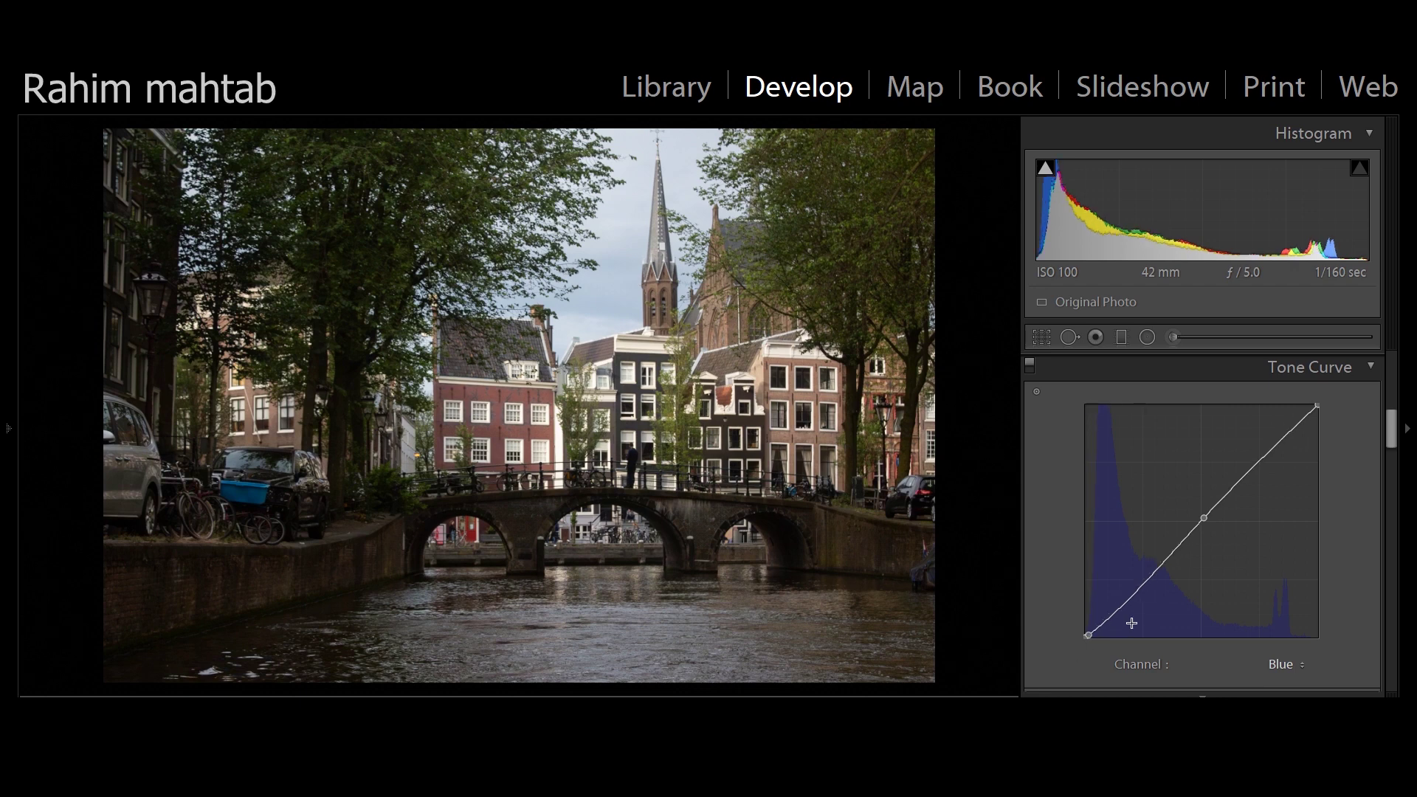
pyautogui.hotkey('ctrl', 'z')
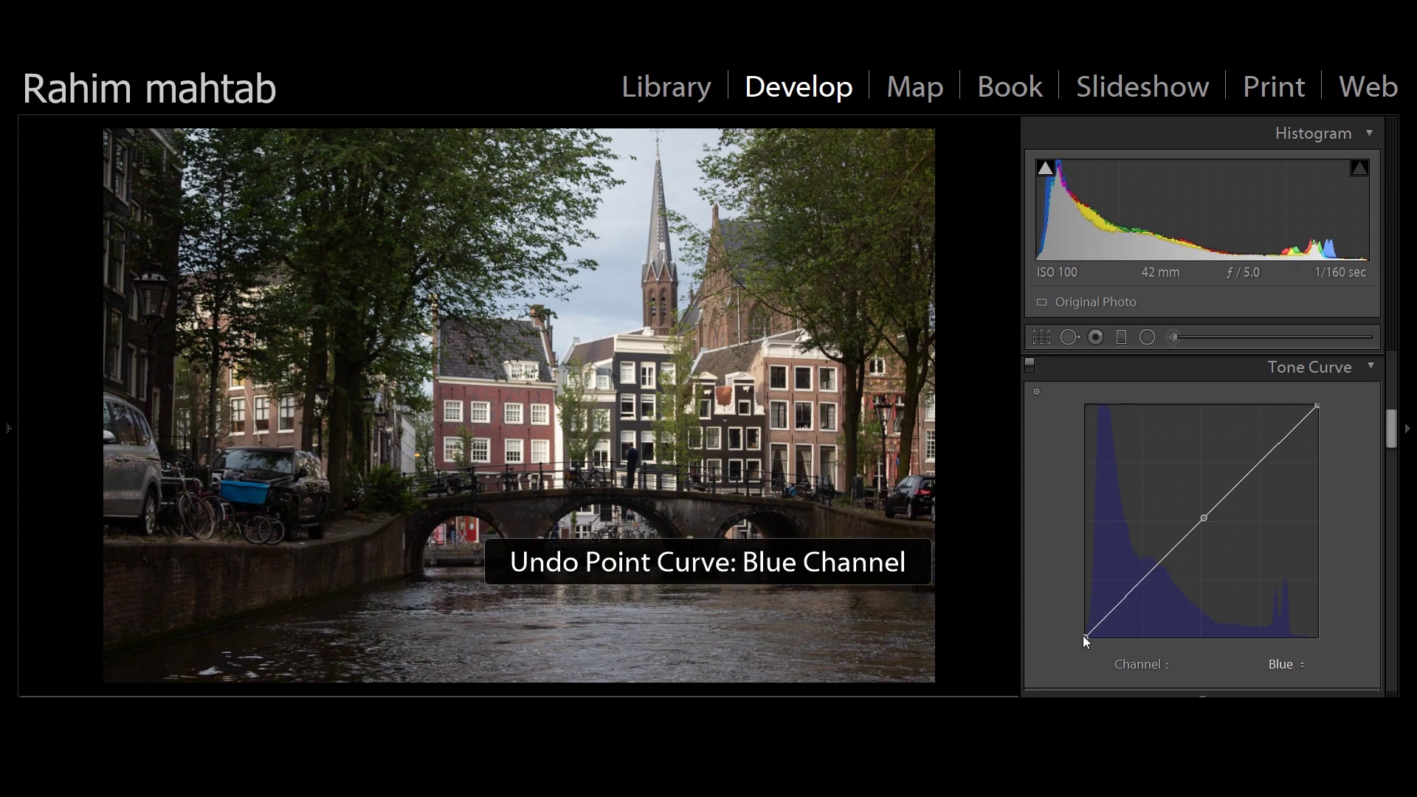
pyautogui.moveTo(1085, 638); pyautogui.dragTo(1079, 619)
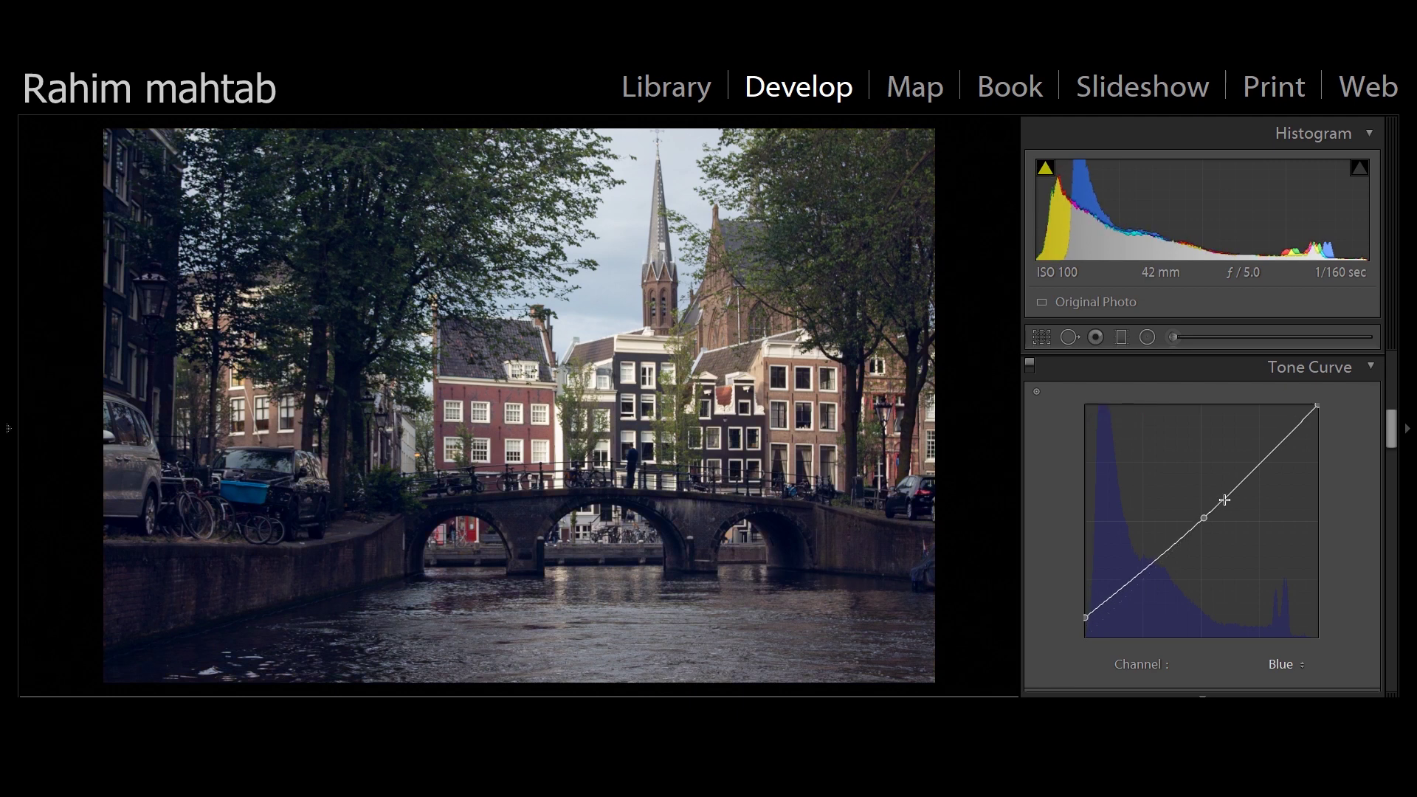
pyautogui.moveTo(1204, 518); pyautogui.dragTo(1203, 531)
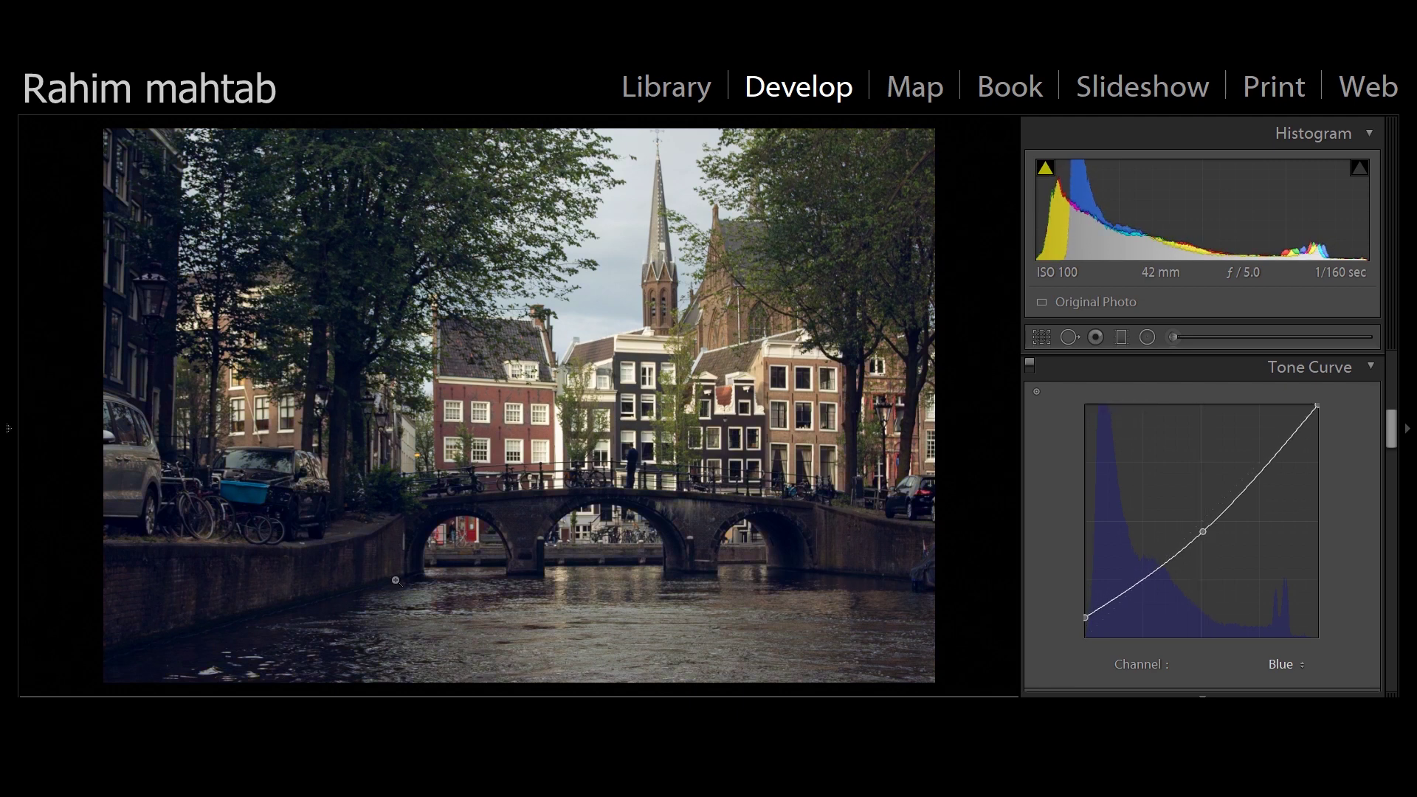
pyautogui.rightClick(1282, 544)
pyautogui.click(1307, 554)
# Try the HSL Red hue at −100 and reset it to zero
pyautogui.moveTo(1392, 428); pyautogui.dragTo(1395, 470)
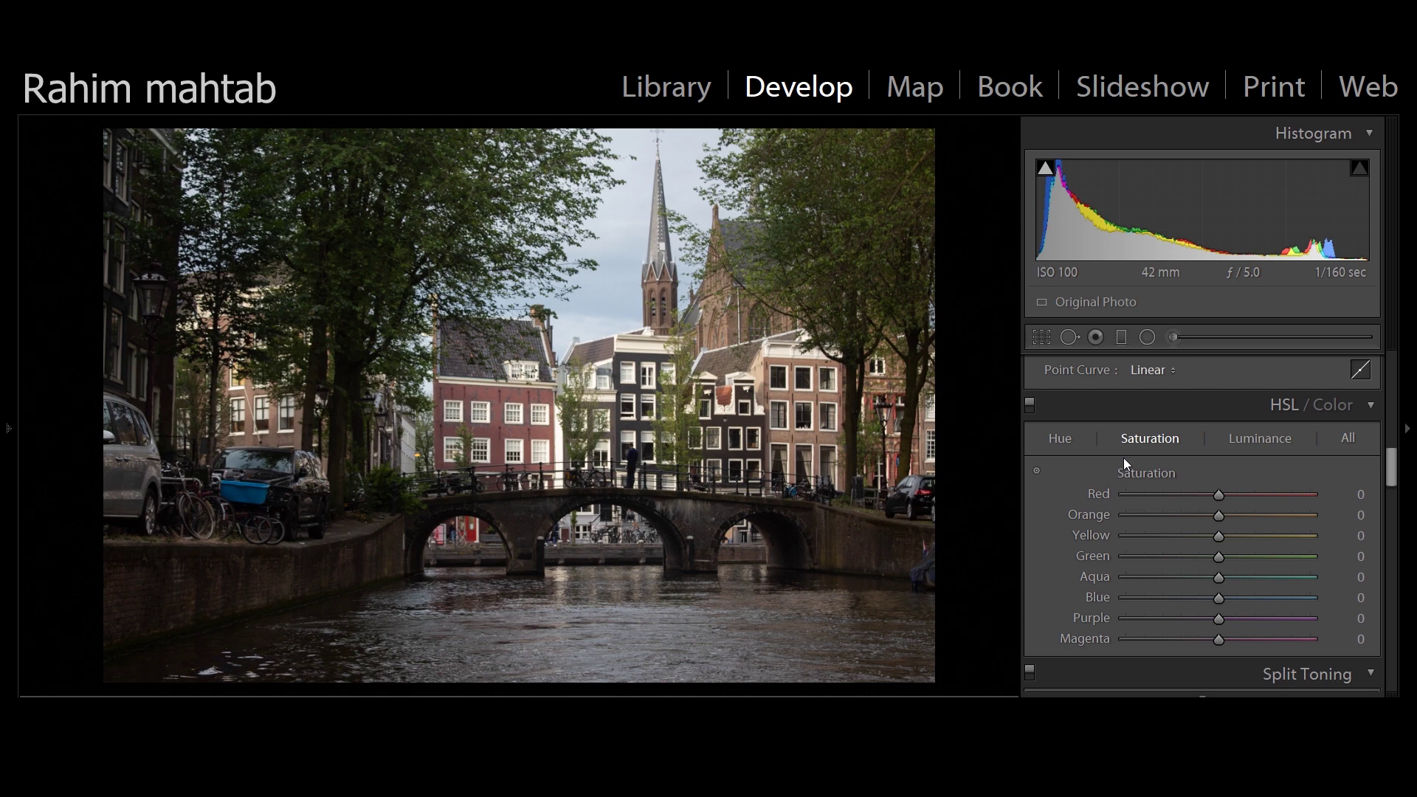
pyautogui.click(1051, 445)
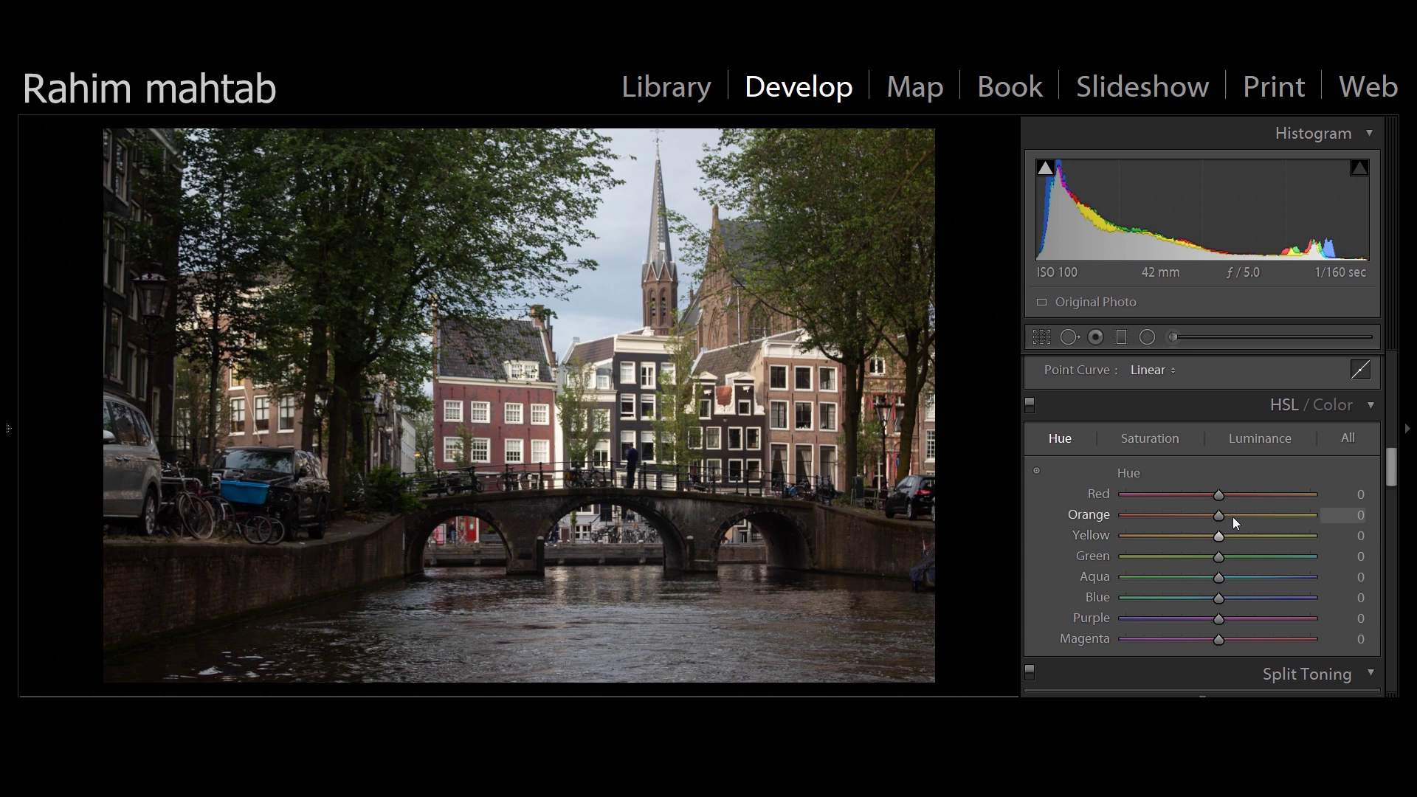
pyautogui.moveTo(1218, 494); pyautogui.dragTo(1110, 490)
pyautogui.moveTo(1020, 510); pyautogui.dragTo(1101, 498)
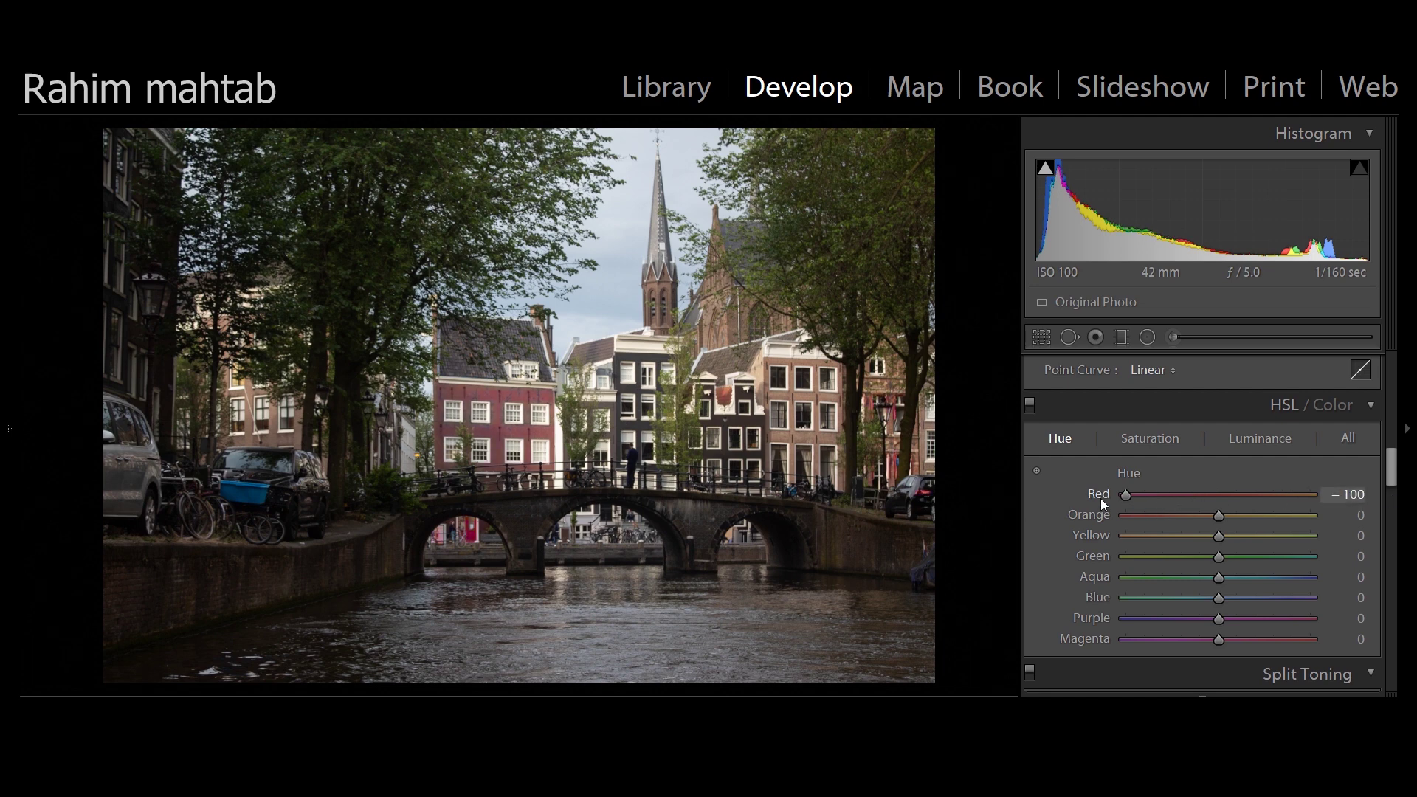
pyautogui.doubleClick(1092, 492)
# Try the HSL Blue saturation at +100 and −100, and try lowering the Blue luminance, resetting each to zero
pyautogui.click(1166, 442)
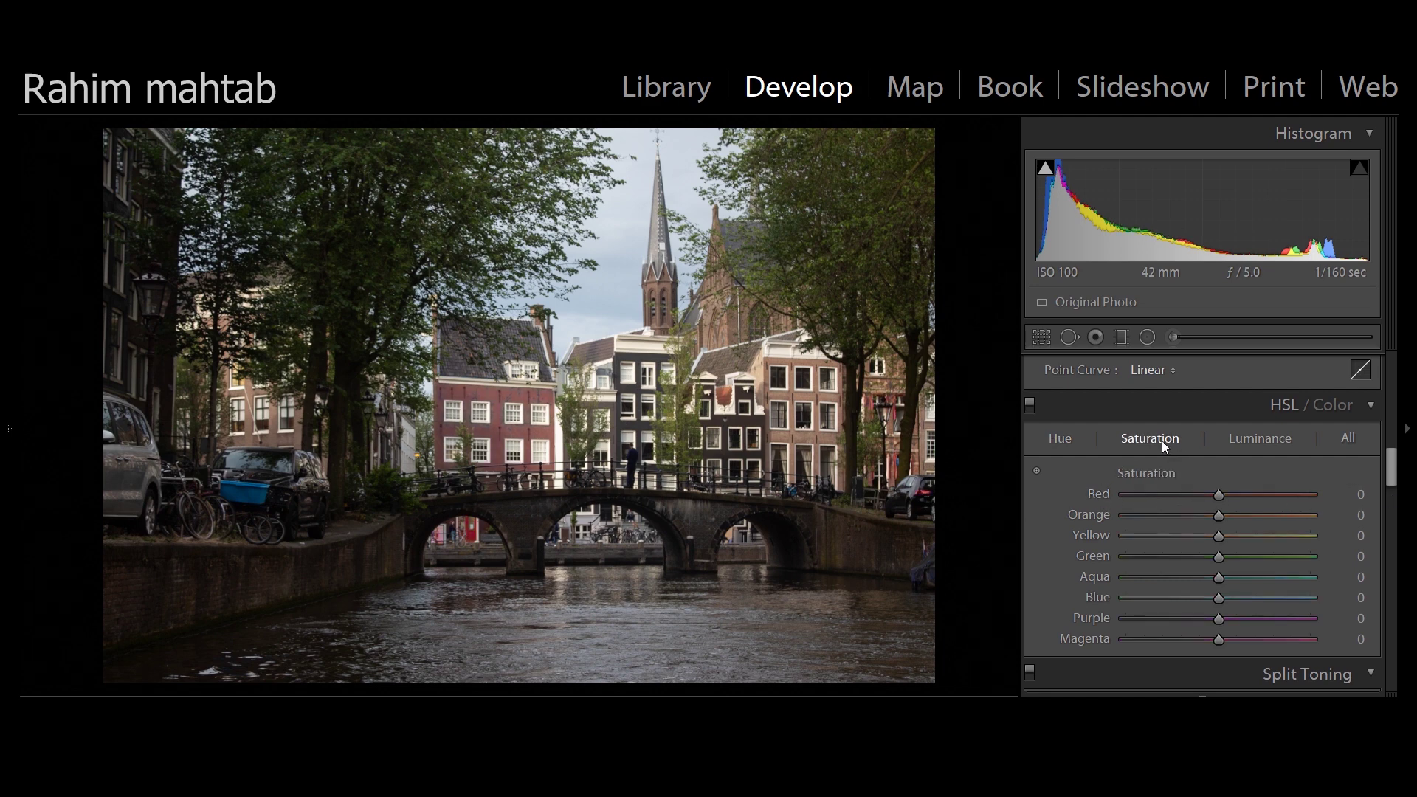
pyautogui.moveTo(1219, 598); pyautogui.dragTo(1312, 596)
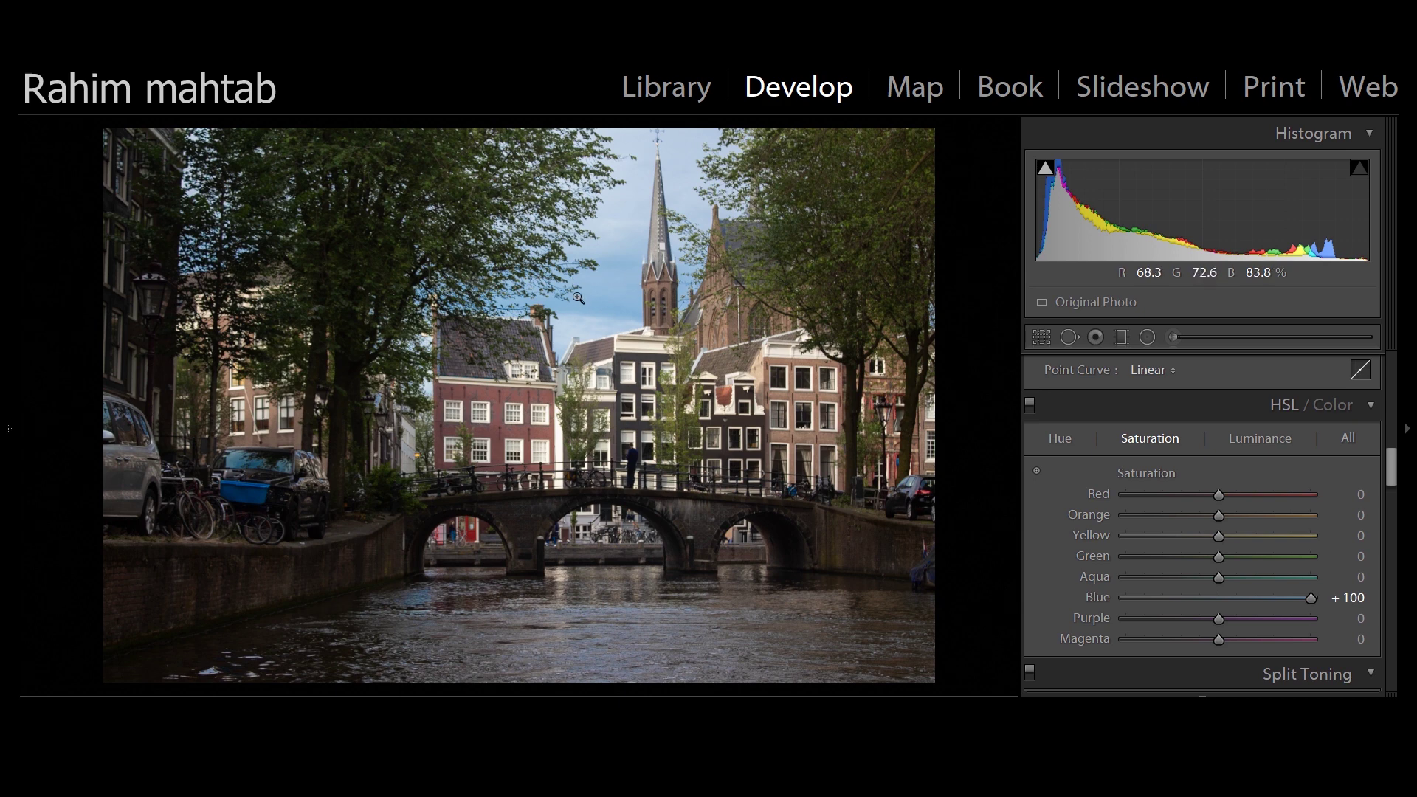
pyautogui.moveTo(1311, 597); pyautogui.dragTo(945, 569)
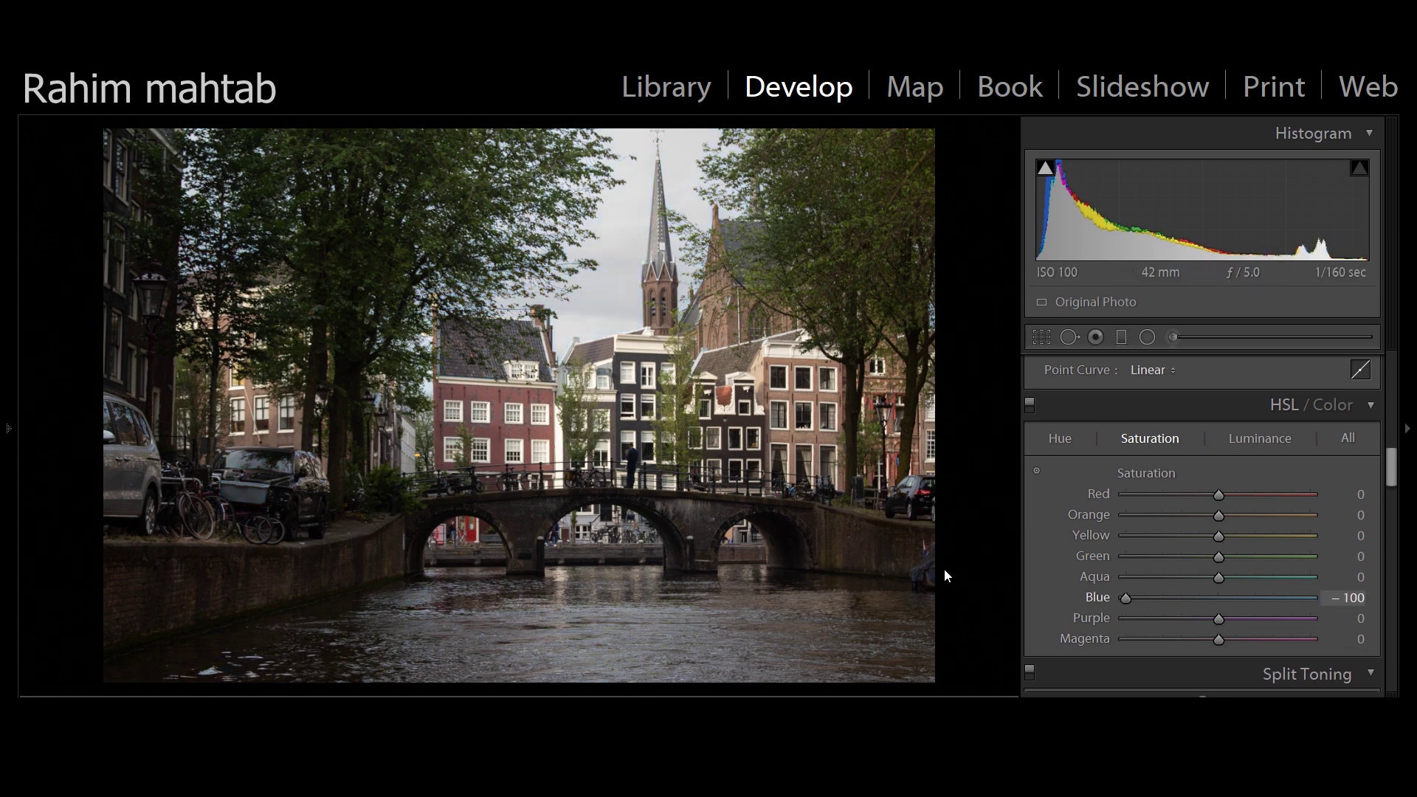
pyautogui.doubleClick(1097, 597)
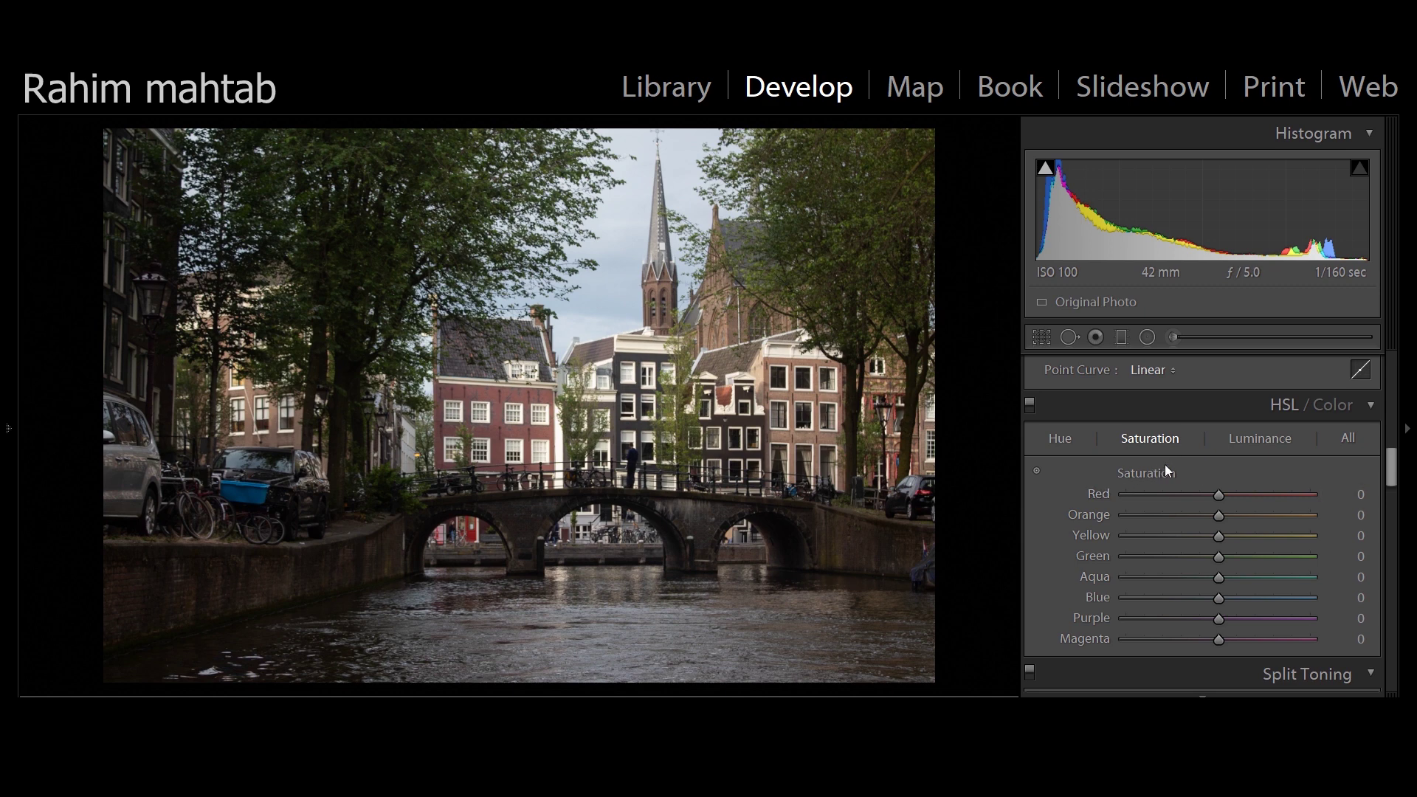
pyautogui.click(1264, 442)
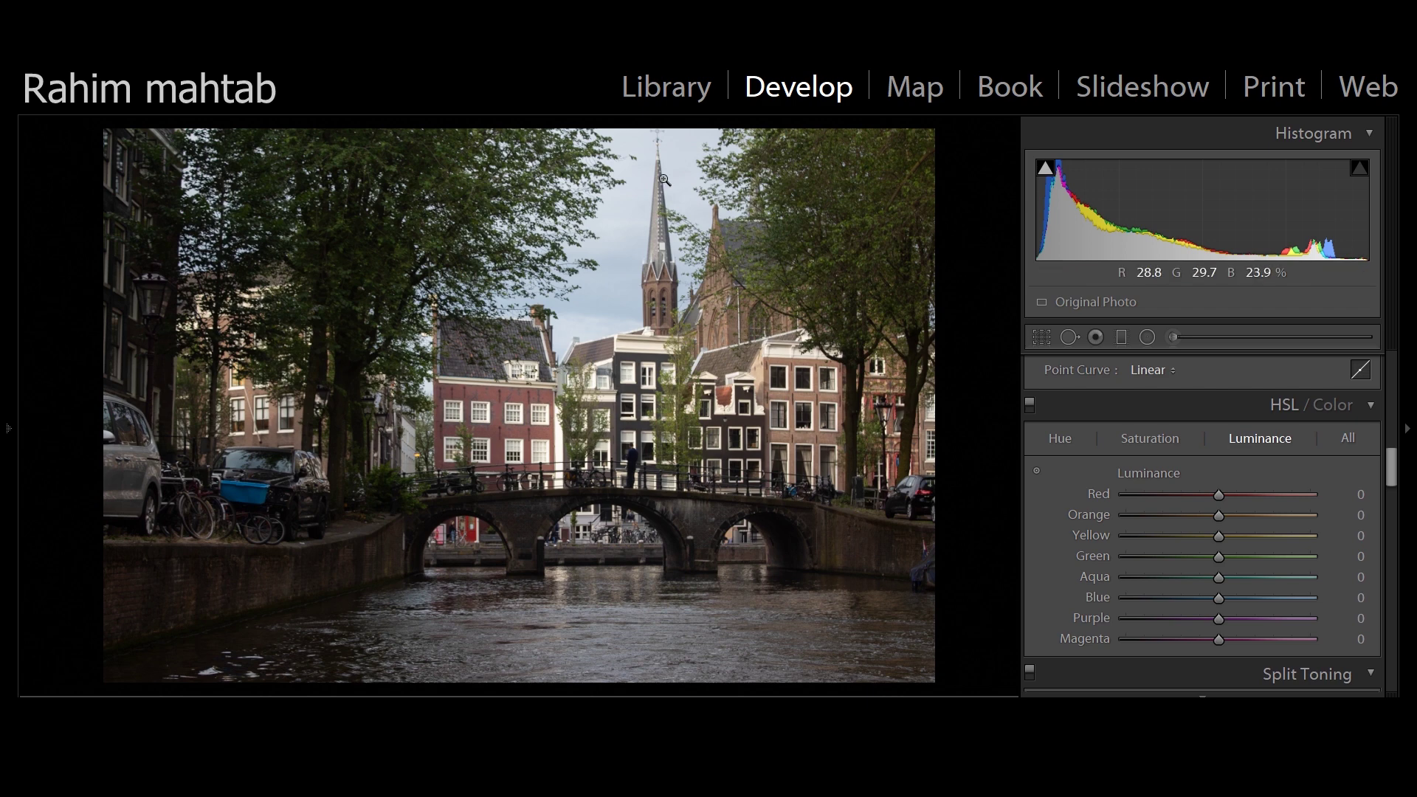
pyautogui.moveTo(1219, 597); pyautogui.dragTo(1094, 598)
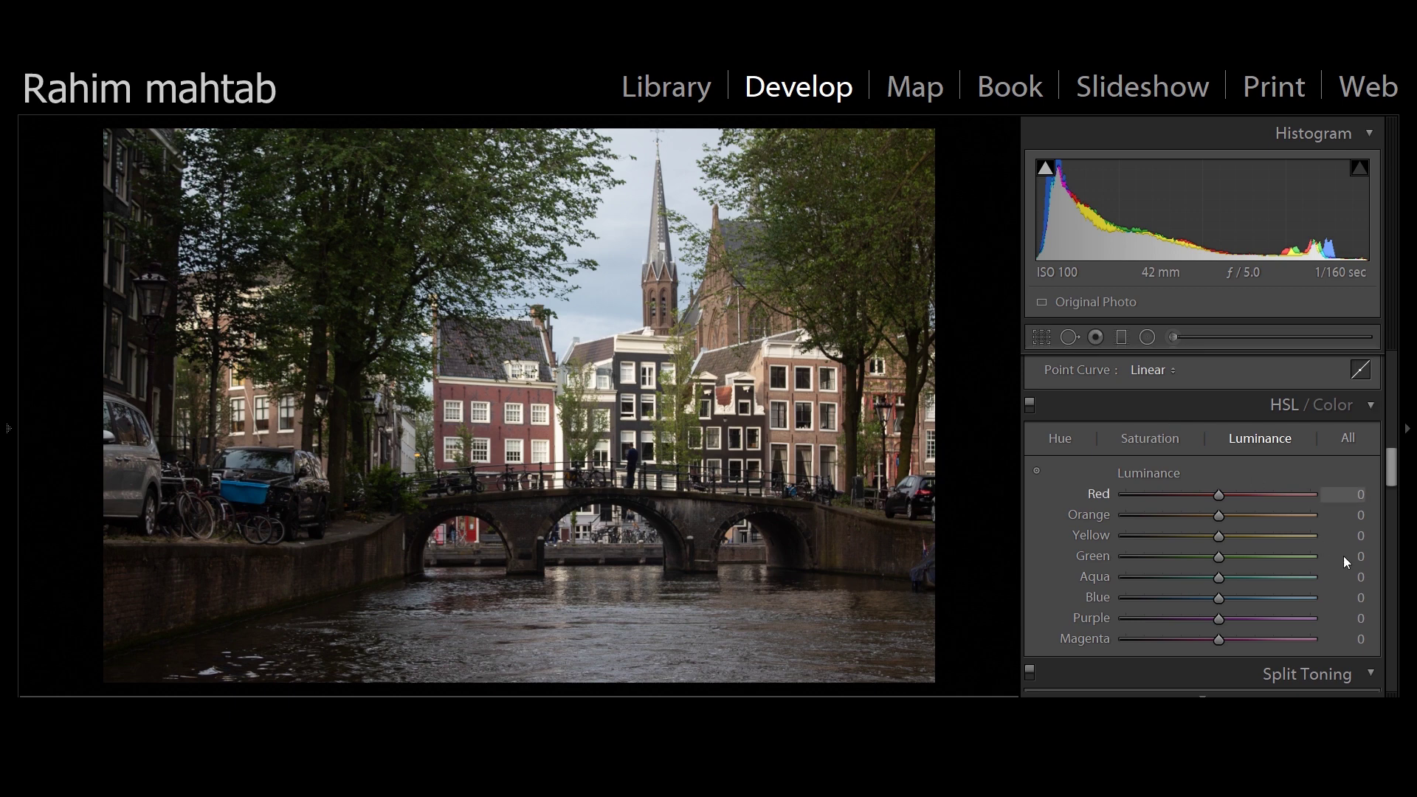
# Try a Split Toning highlight tint with Hue 85 and Saturation 17, and reset both values to zero
pyautogui.scroll(-1, 1393, 473)
pyautogui.scroll(-5, 1393, 473)
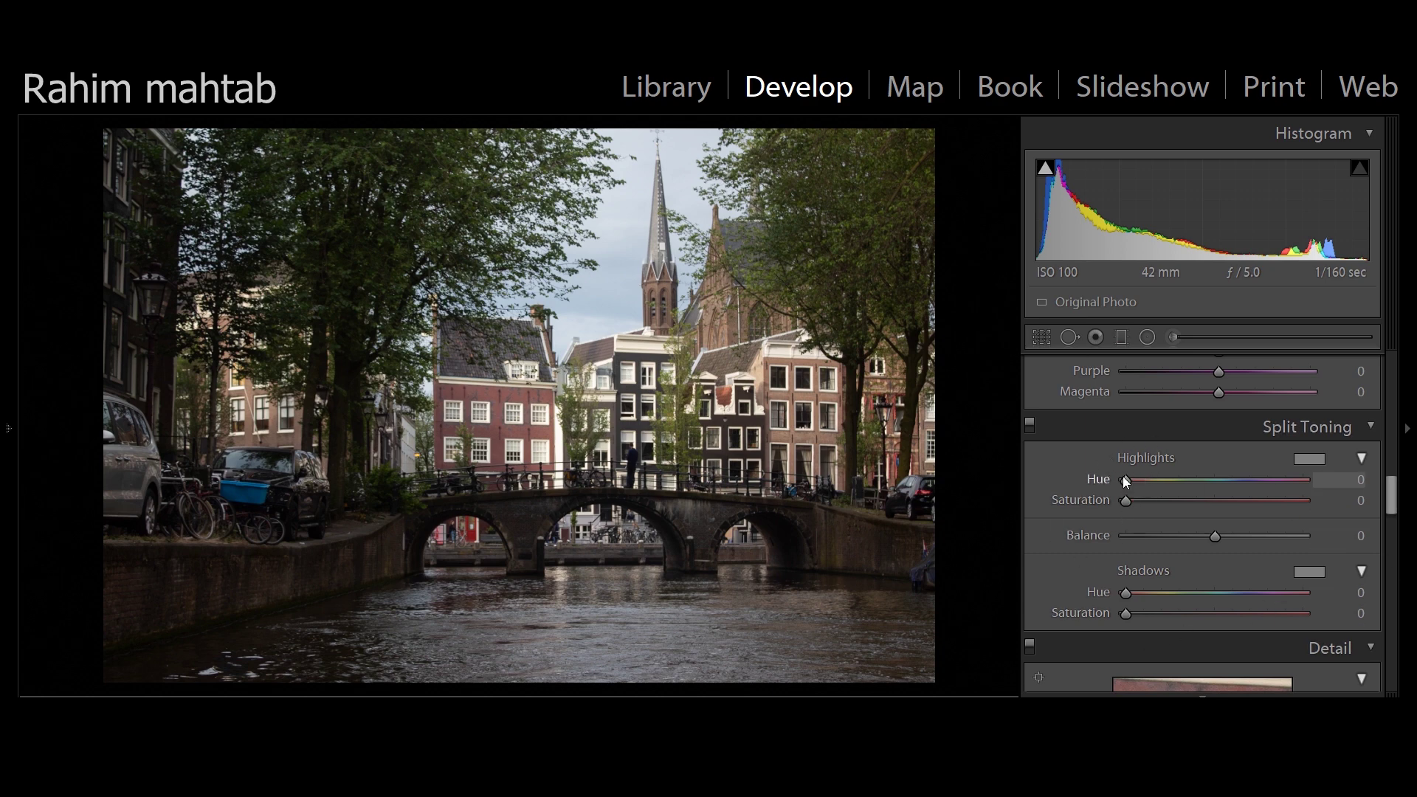
pyautogui.moveTo(1128, 481); pyautogui.dragTo(1156, 491)
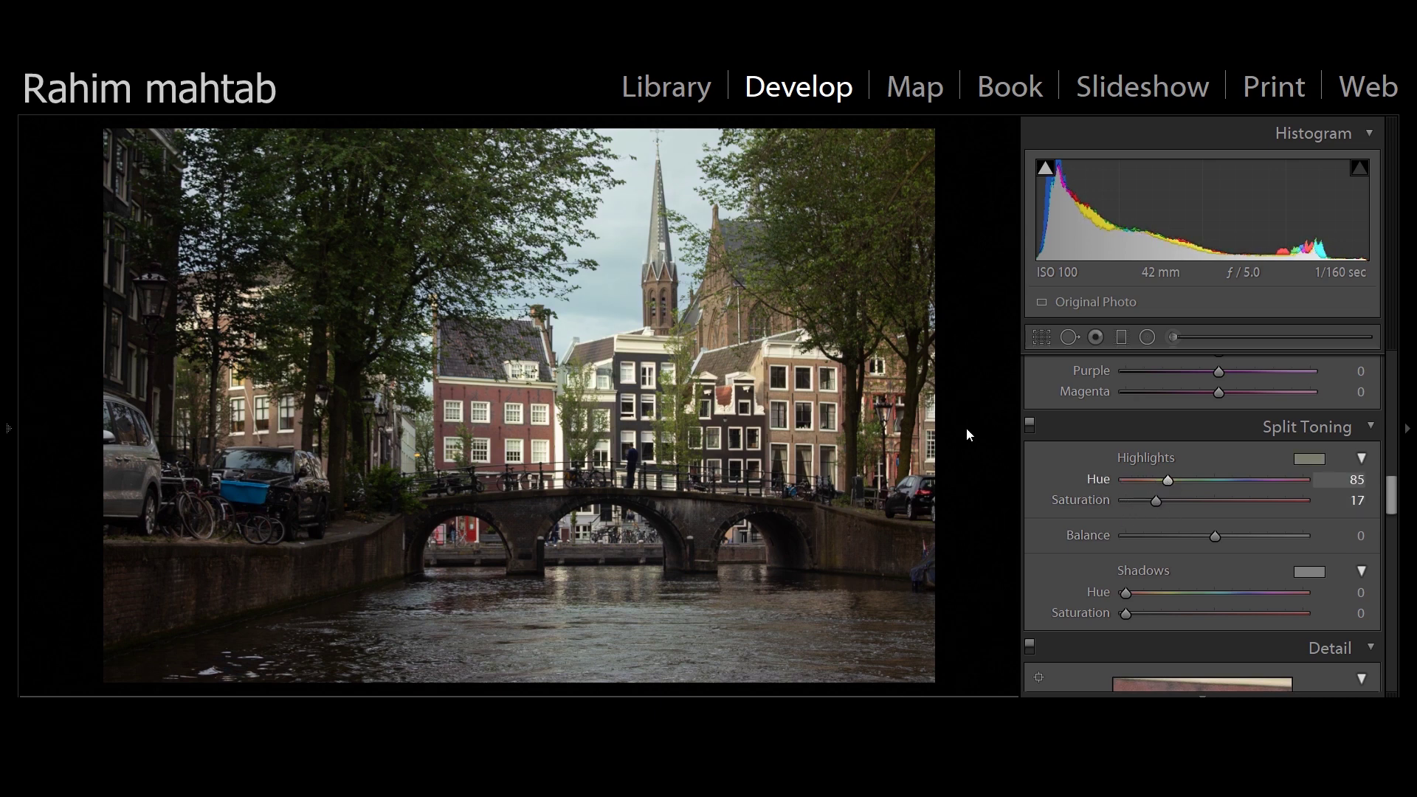
pyautogui.doubleClick(1086, 497)
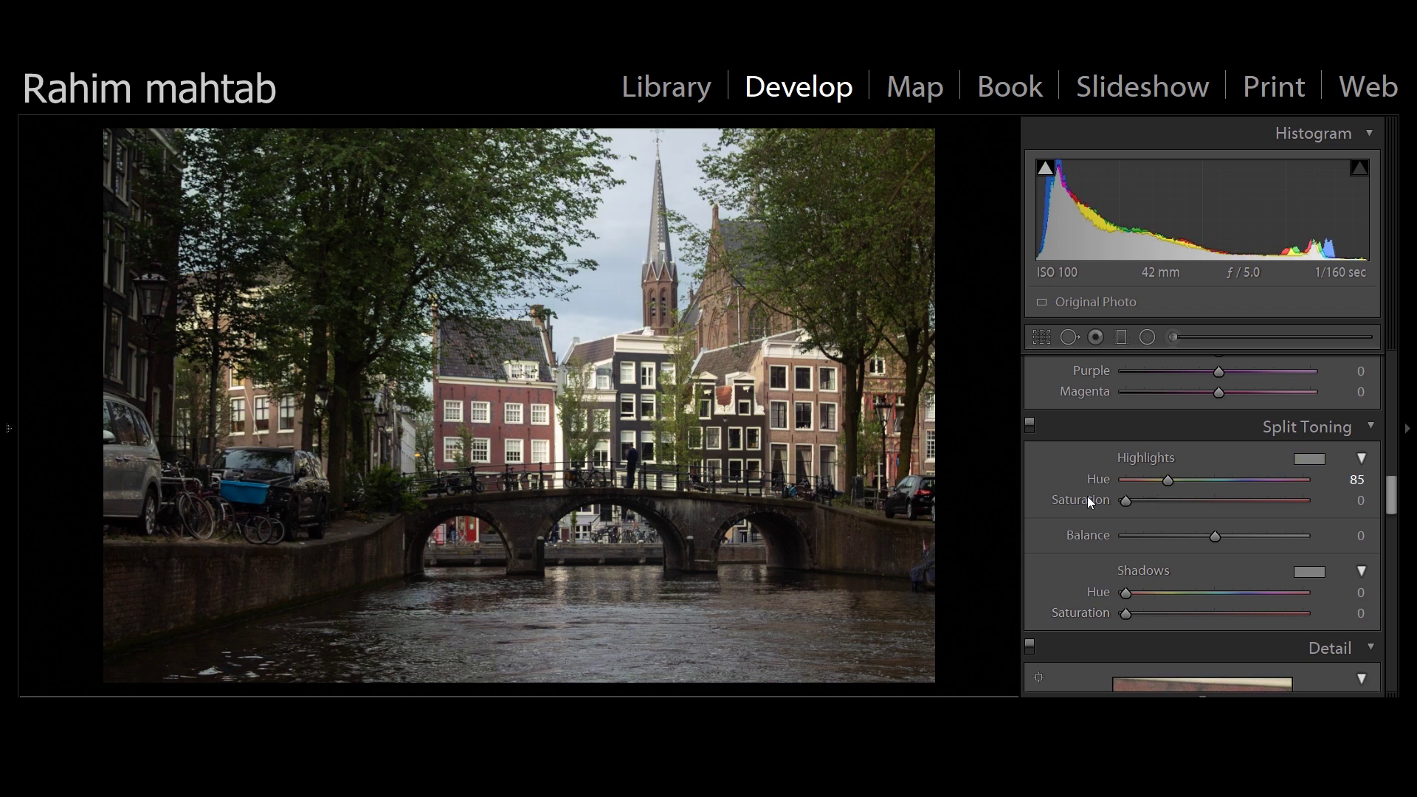
pyautogui.doubleClick(1095, 480)
# Try a dark Post-Crop Vignette with Amount −73, and reset the amount to zero
pyautogui.scroll(-5, 1394, 489)
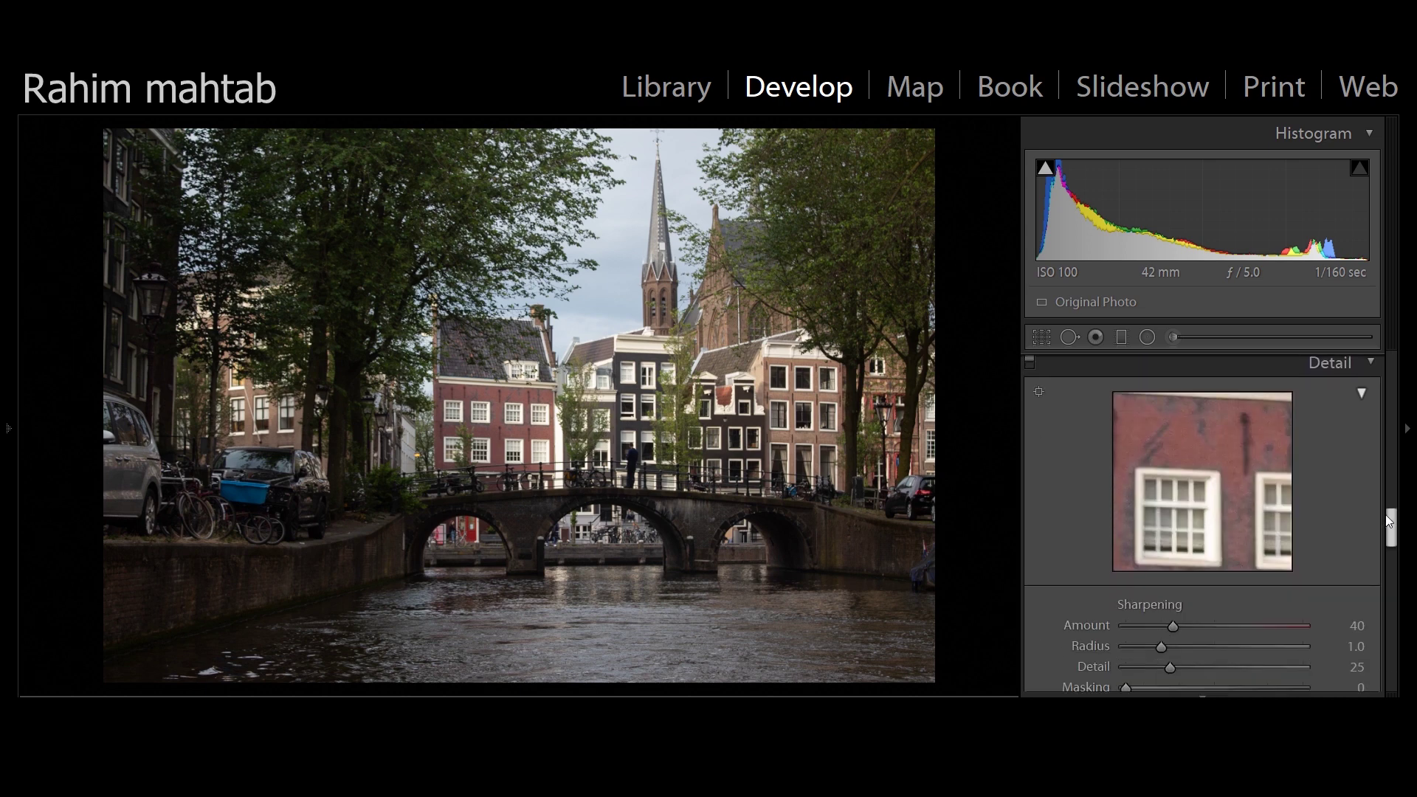
pyautogui.scroll(-1, 1395, 525)
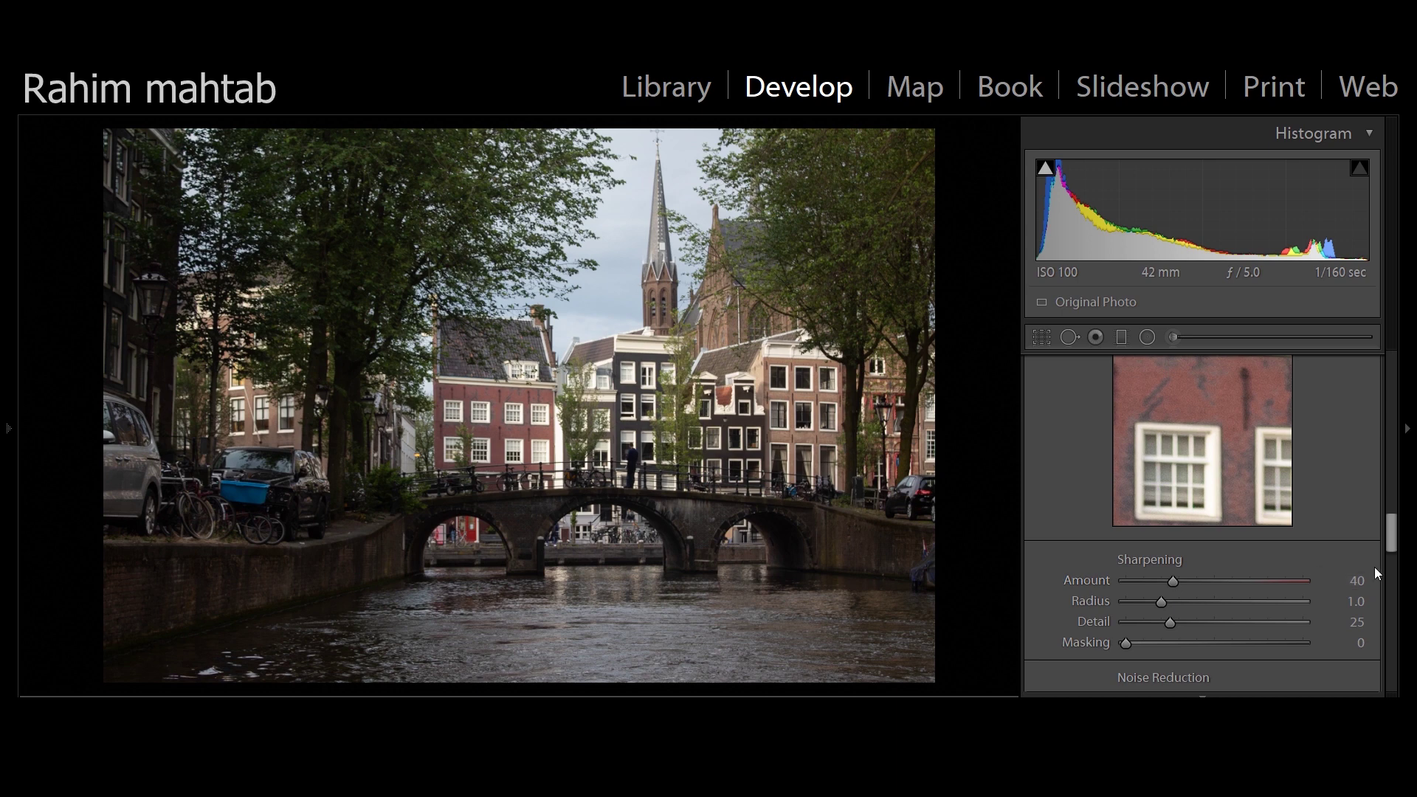
pyautogui.scroll(-5, 1350, 551)
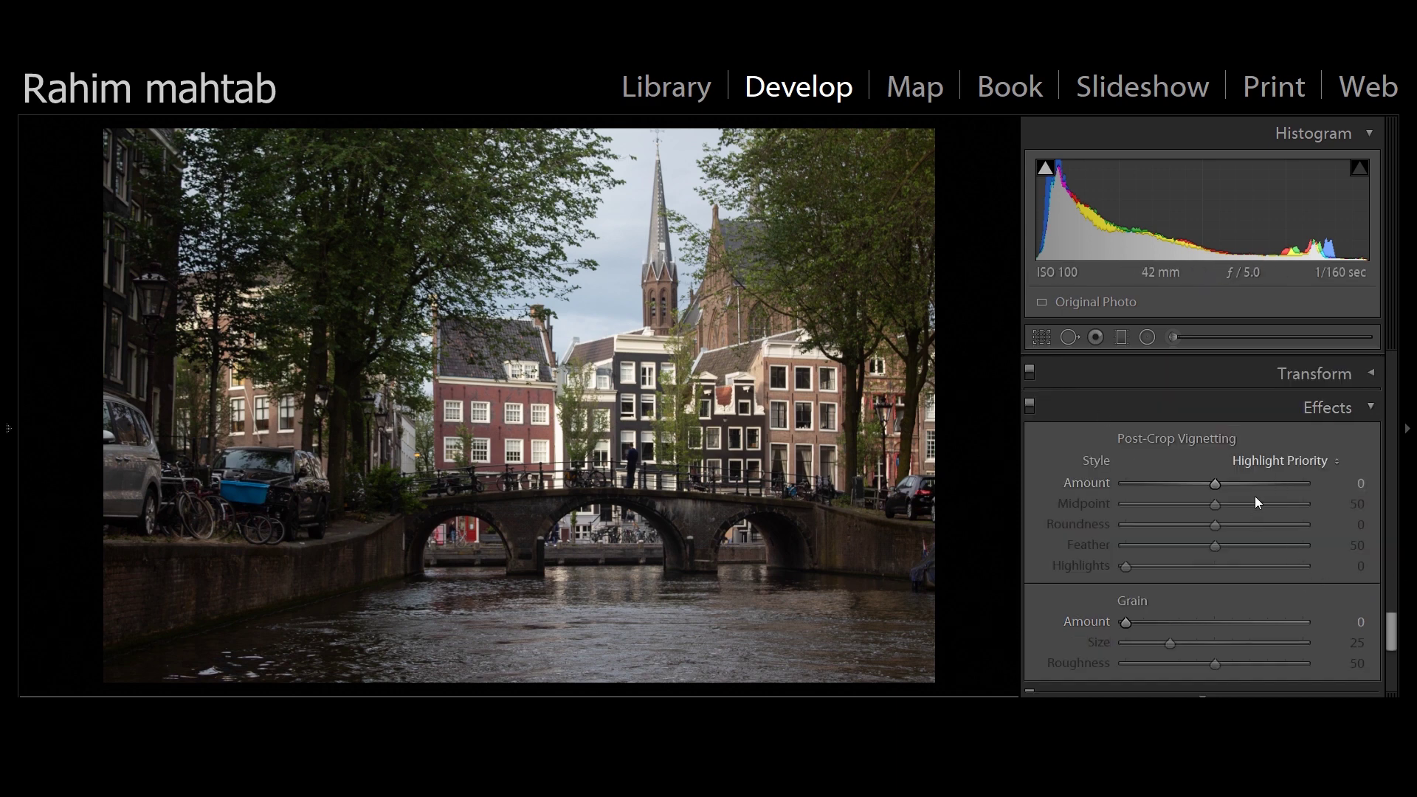
pyautogui.moveTo(1214, 484); pyautogui.dragTo(1147, 494)
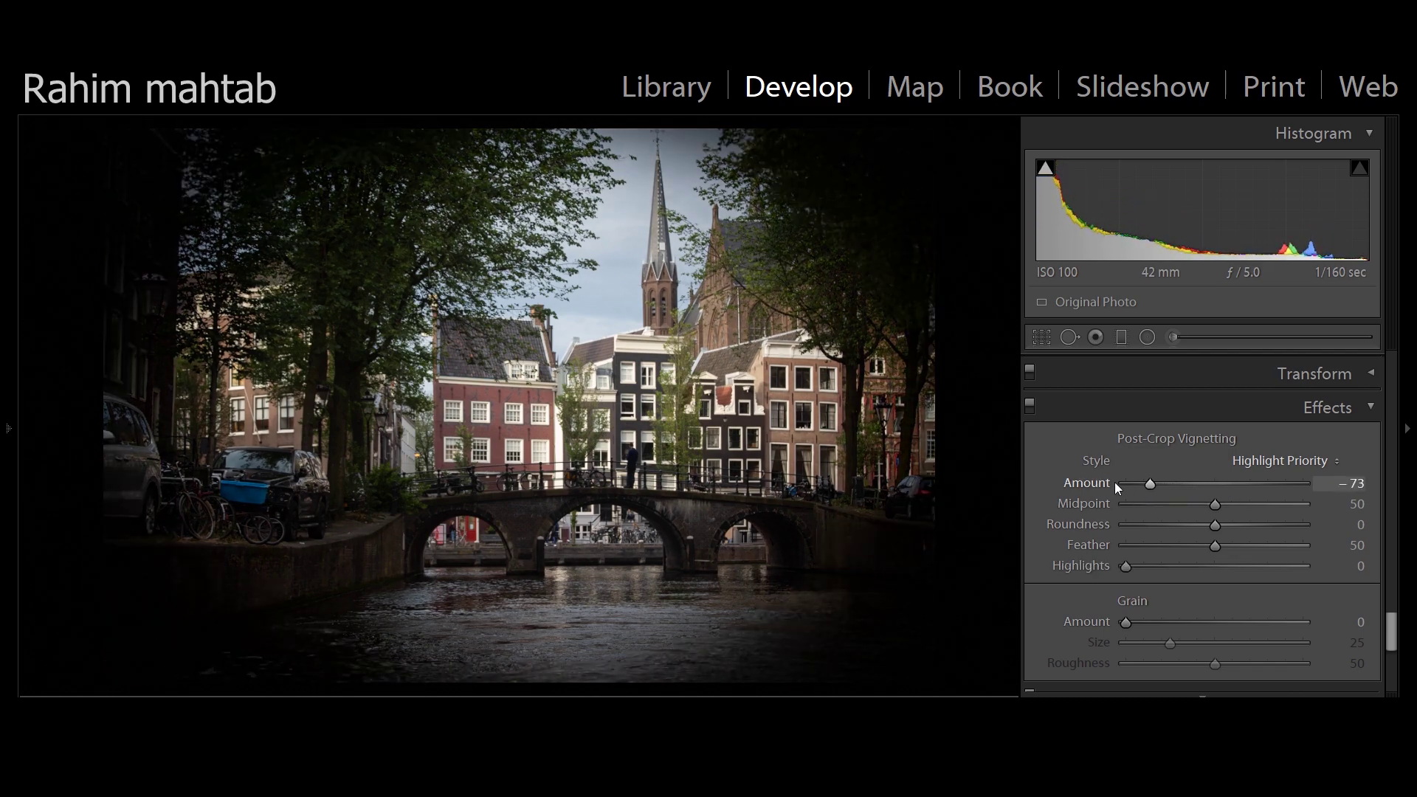
pyautogui.doubleClick(1097, 481)
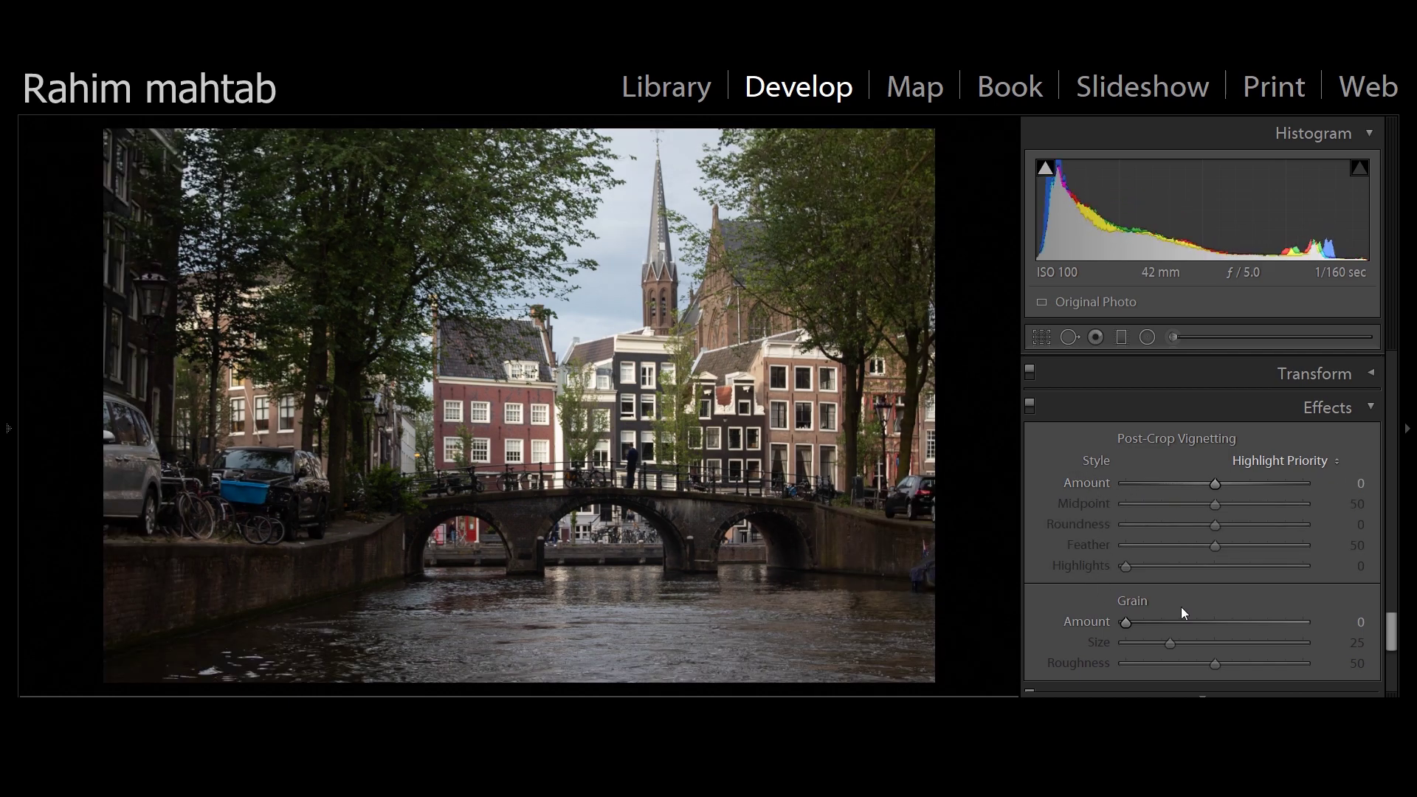
# Activate the Crop & Straighten tool, look through its aspect ratio presets, and leave the tool without cropping the photo
pyautogui.moveTo(1392, 633); pyautogui.dragTo(1392, 369)
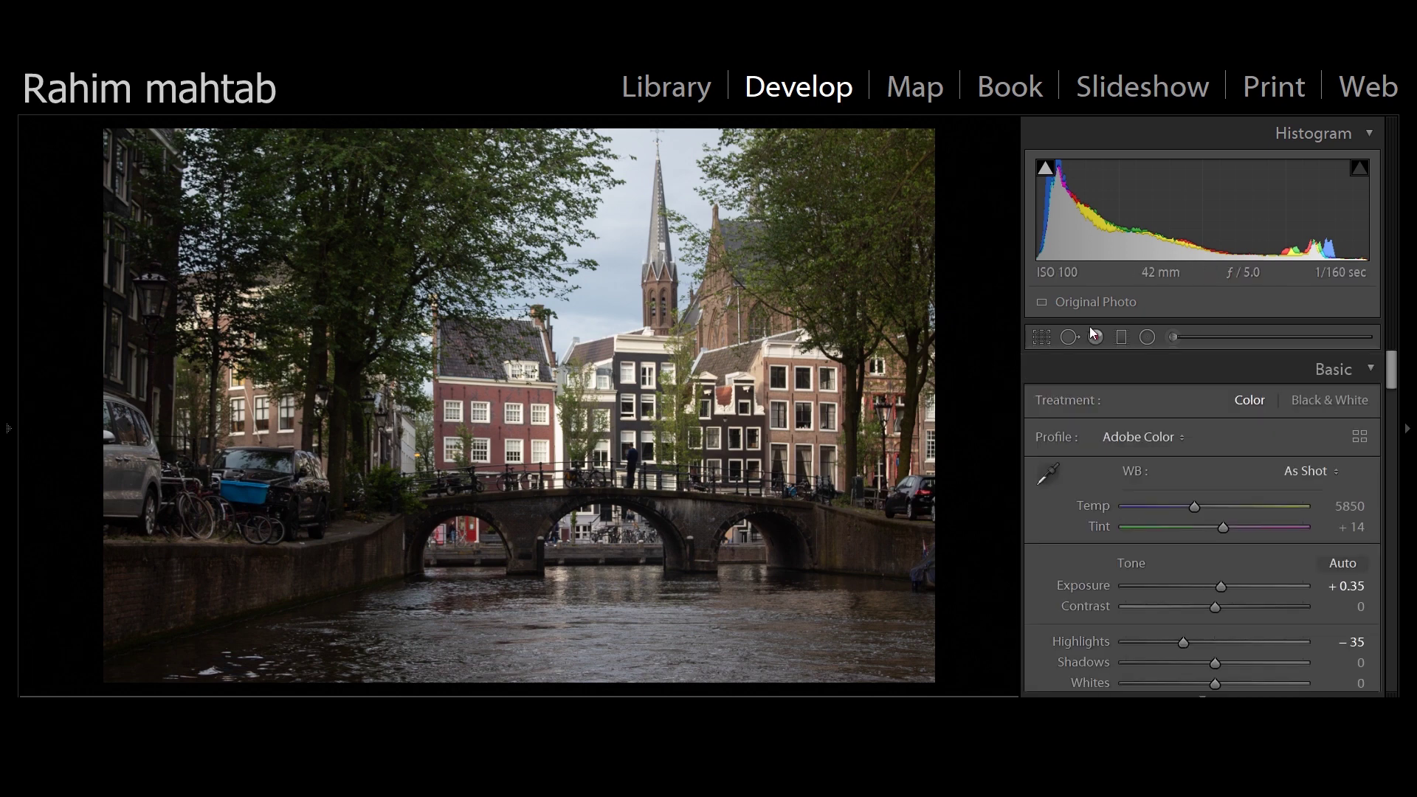
pyautogui.click(1041, 336)
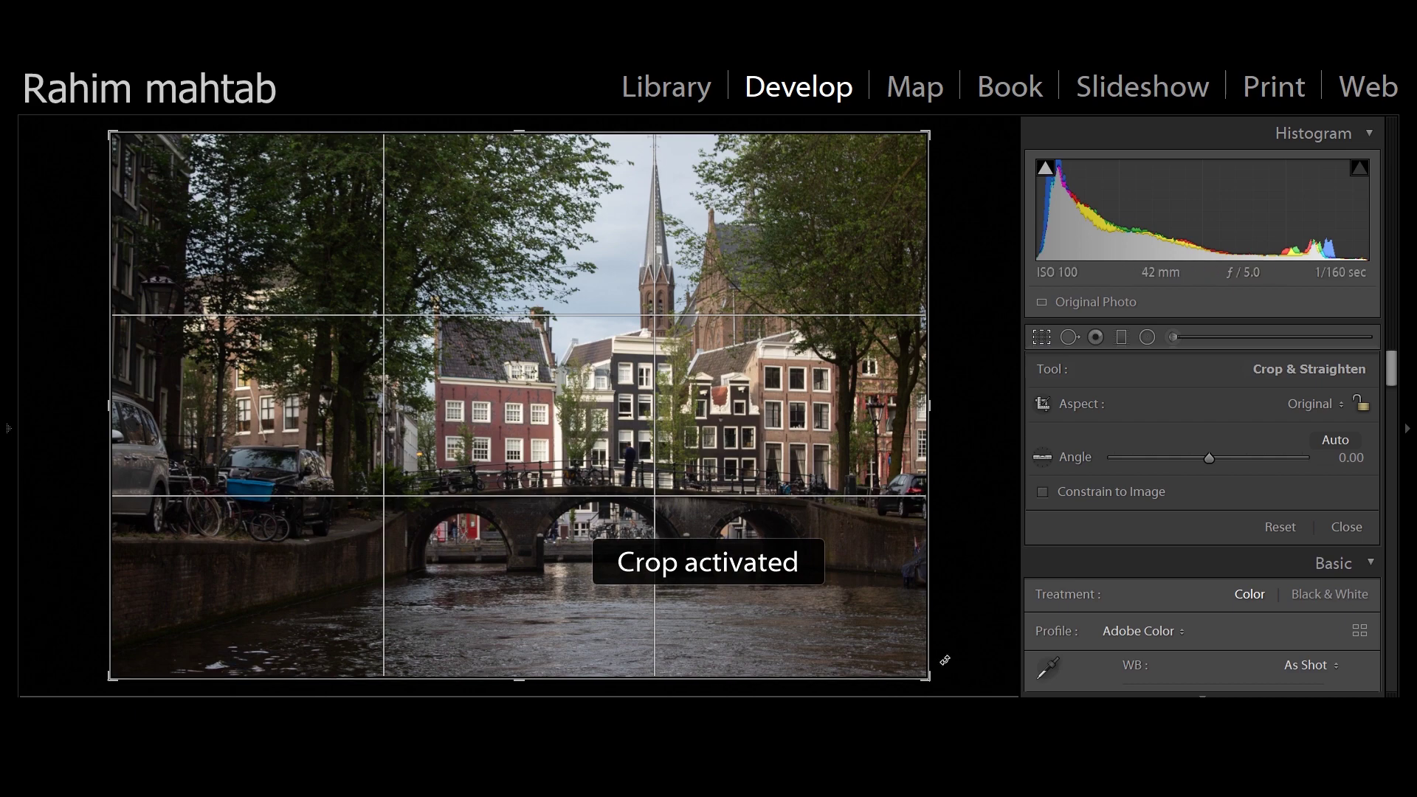
pyautogui.moveTo(928, 678)
pyautogui.mouseDown()
pyautogui.moveTo(982, 683)
pyautogui.moveTo(950, 664)
pyautogui.moveTo(949, 680)
pyautogui.moveTo(929, 677)
pyautogui.mouseUp()
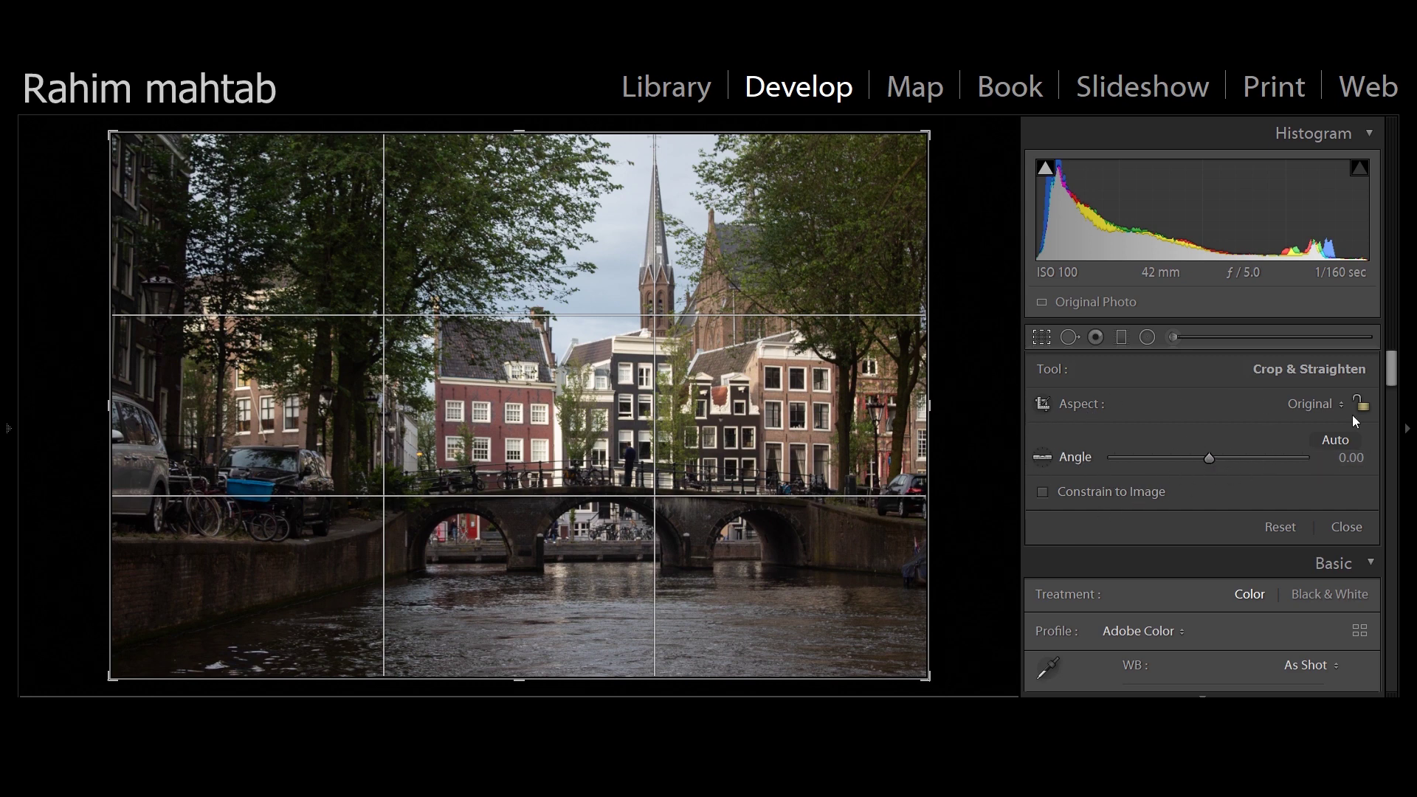
pyautogui.click(1318, 406)
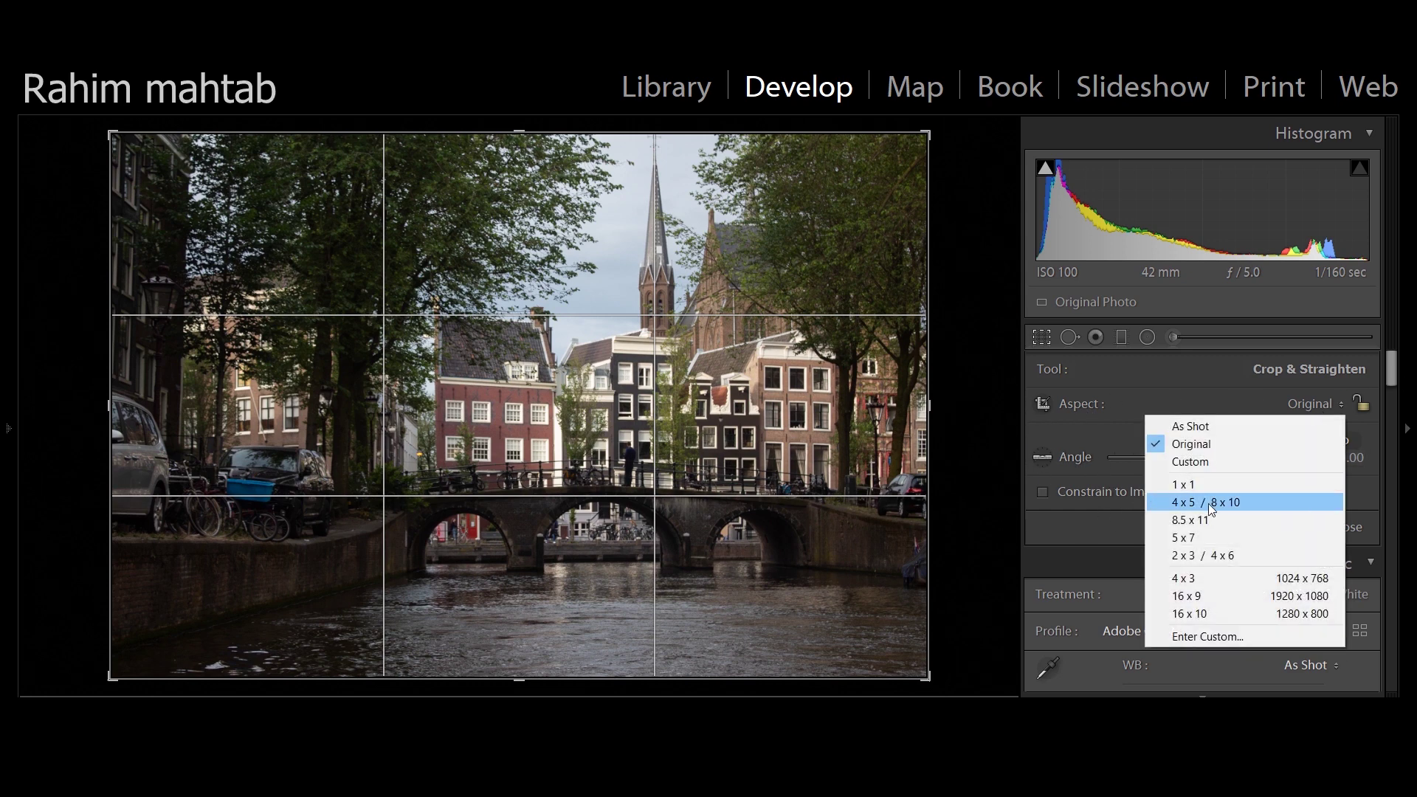
pyautogui.click(1082, 520)
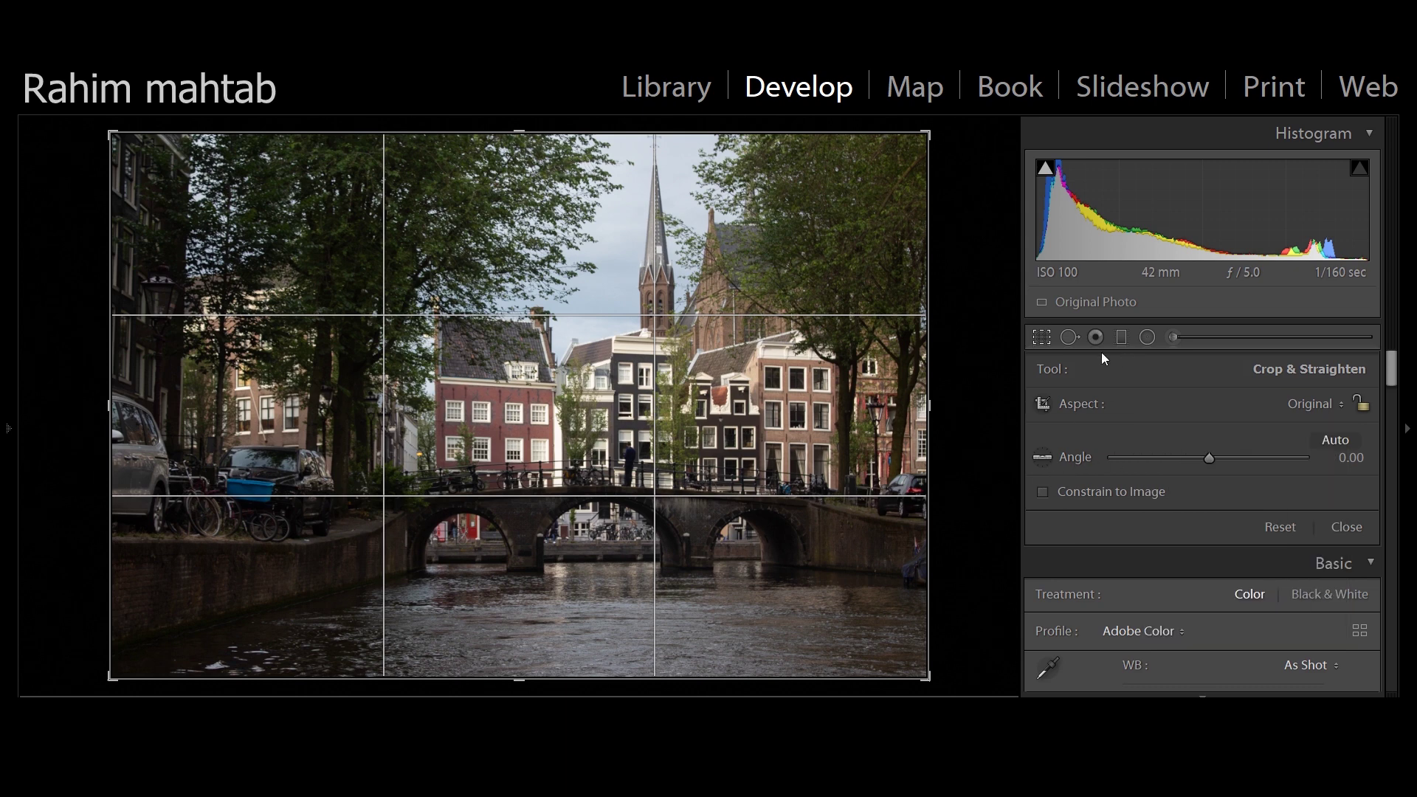
pyautogui.press('r')
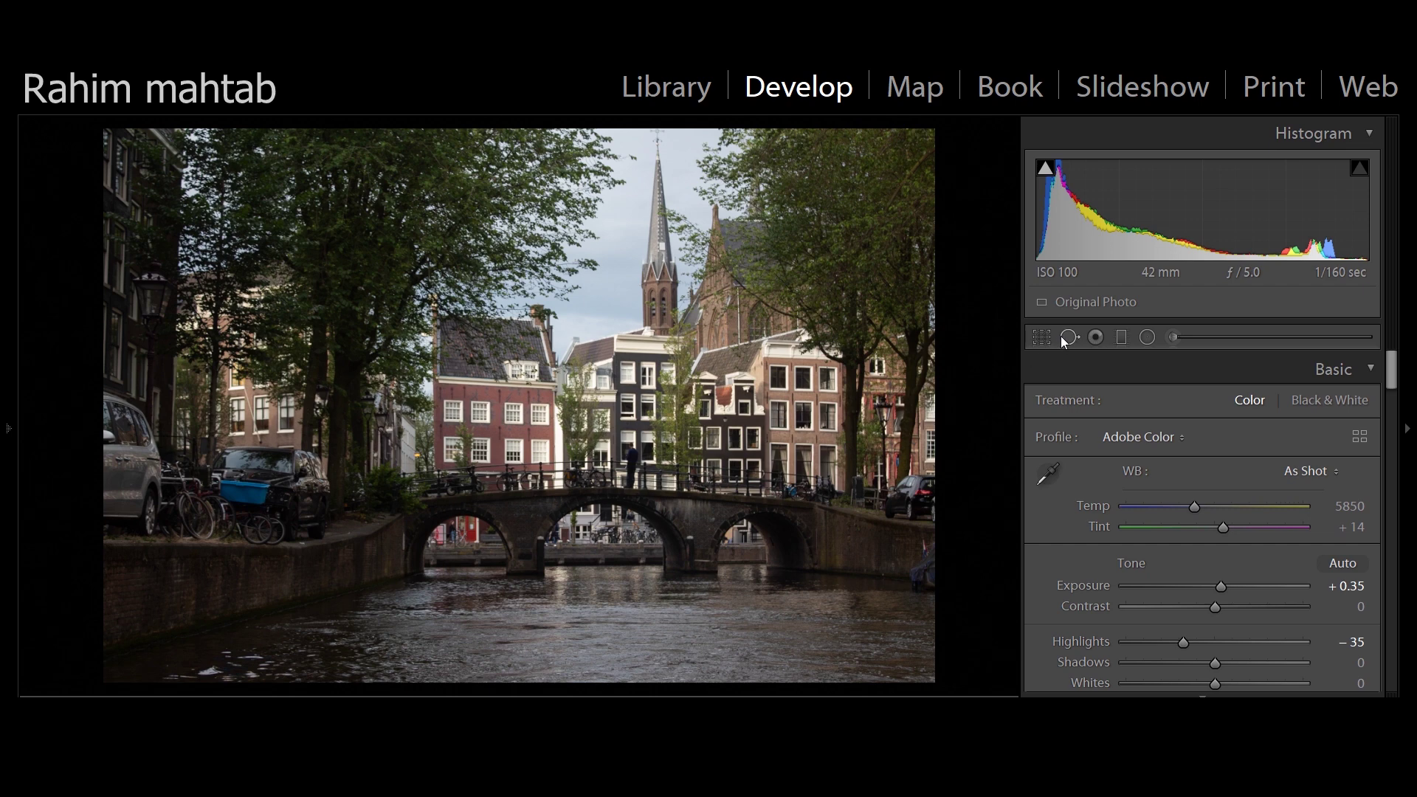
# Try a Heal spot over the dark object at the right end of the canal wall, reposition its source, and delete the spot
pyautogui.press('q')
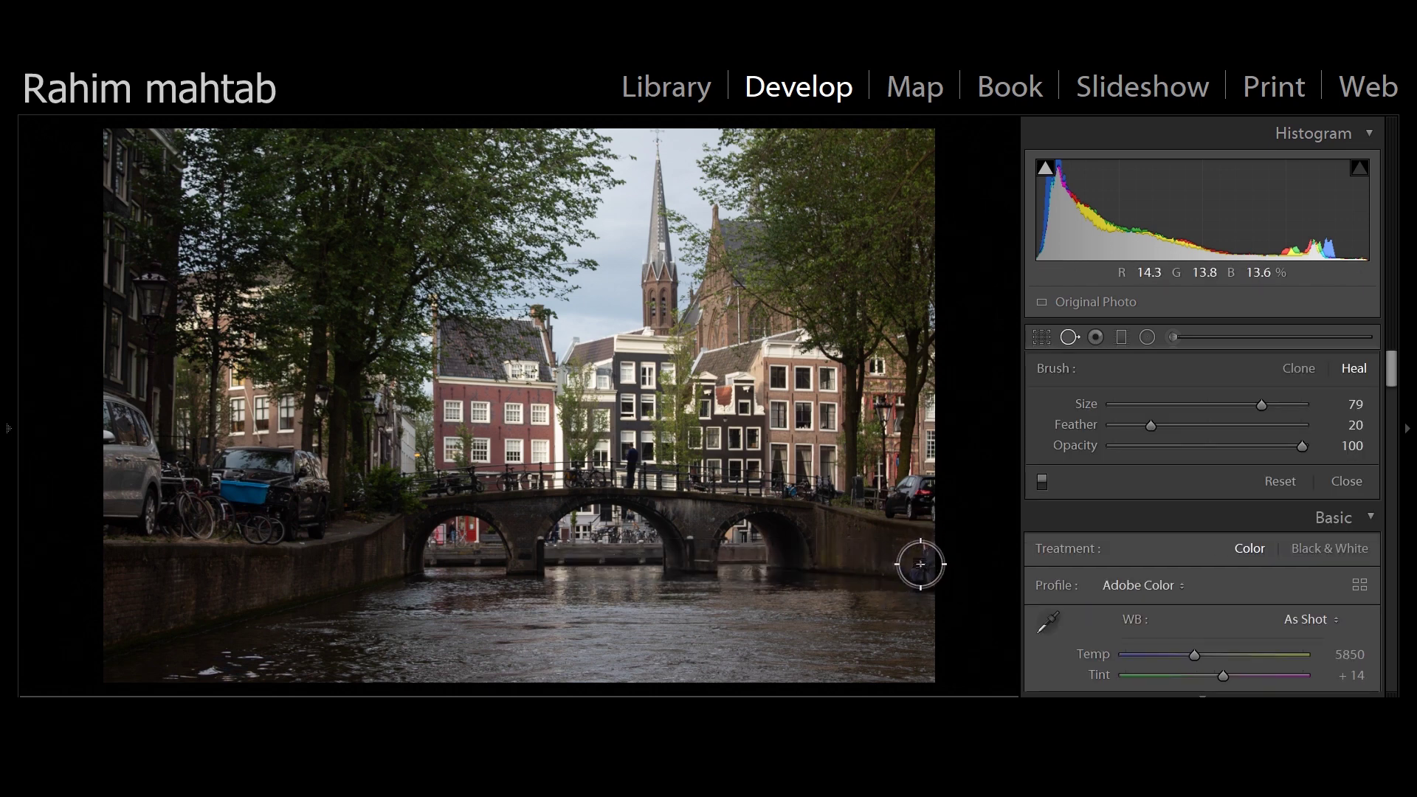
pyautogui.click(923, 569)
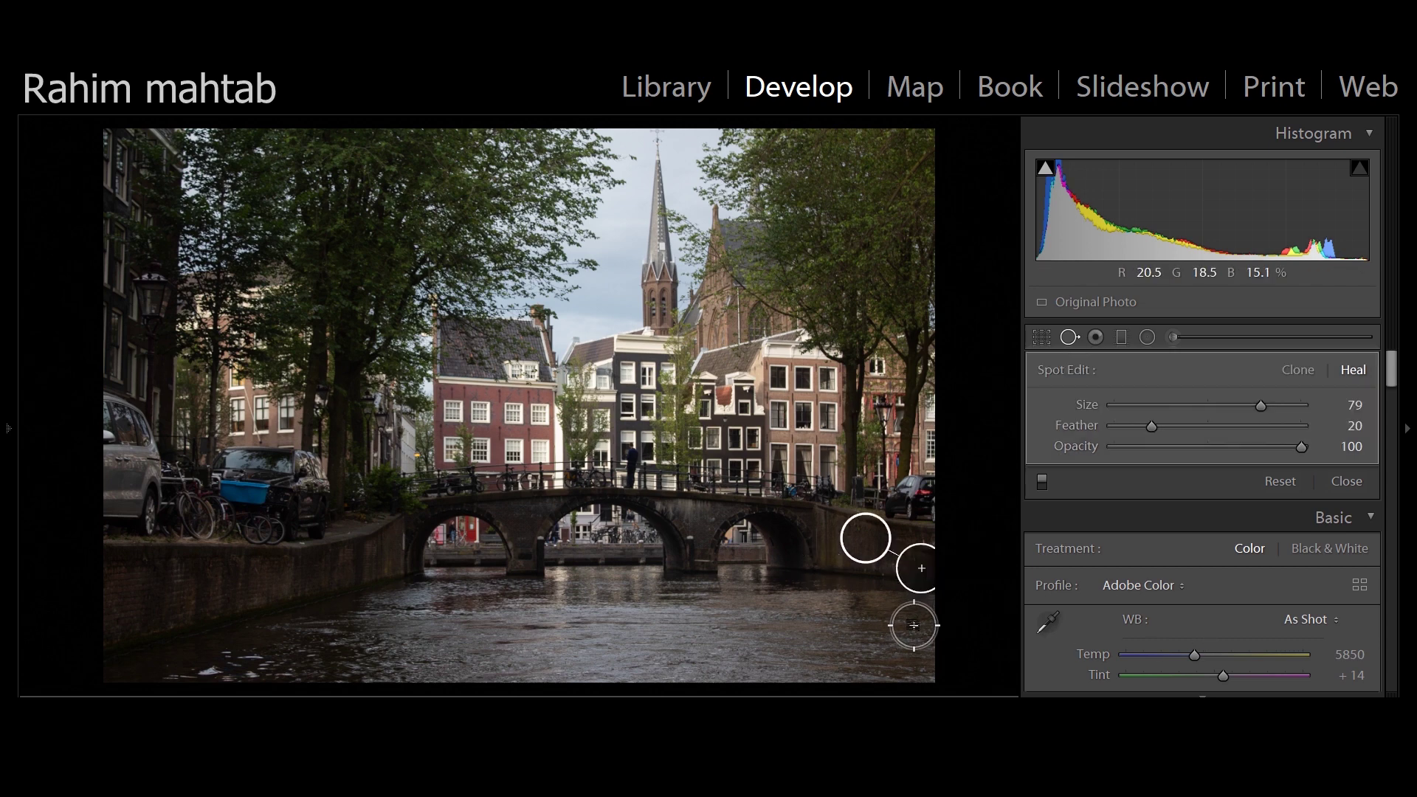
pyautogui.moveTo(868, 544); pyautogui.dragTo(858, 561)
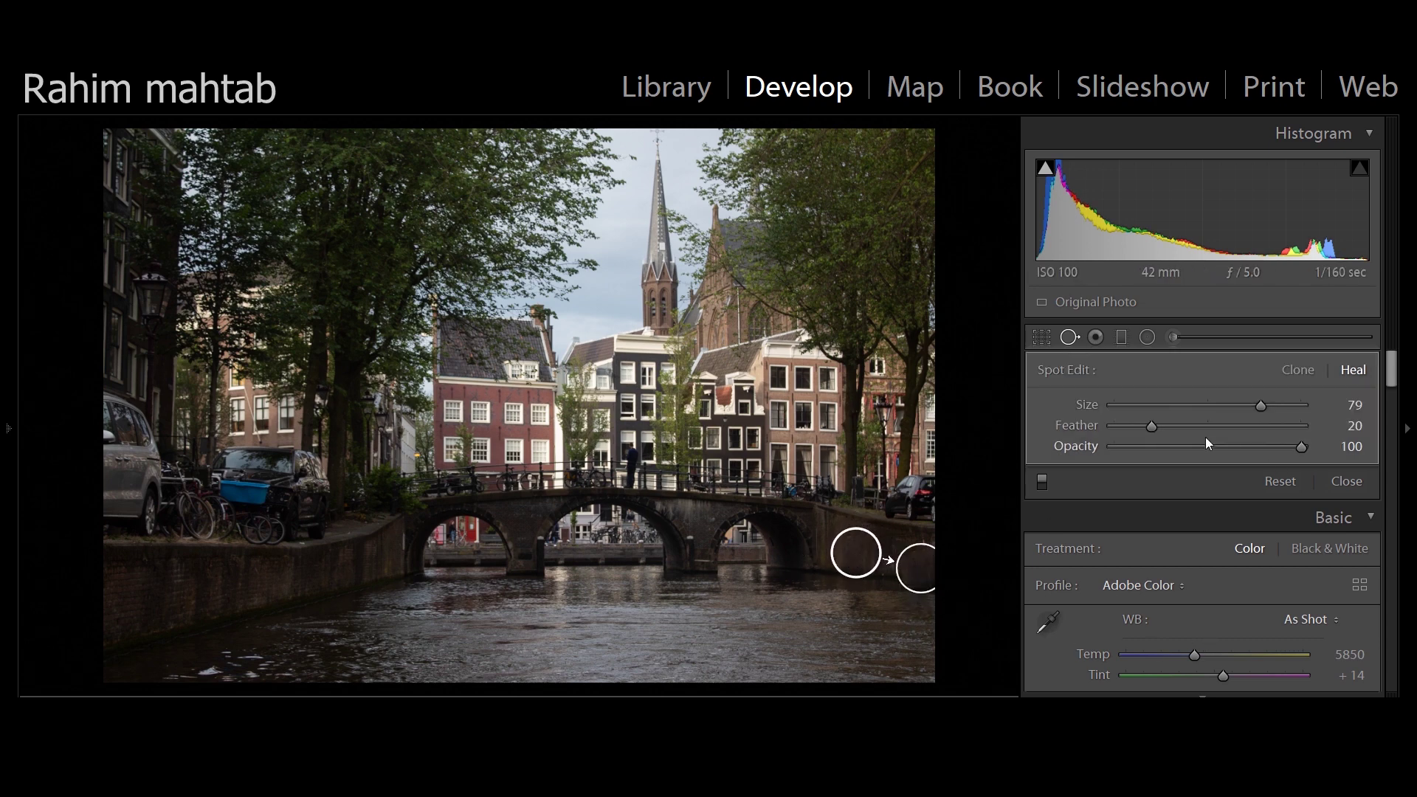
pyautogui.rightClick(860, 555)
pyautogui.click(900, 632)
pyautogui.press('d')
# Try a diagonal graduated filter from the photo's upper-left corner with Exposure 3.61 and Temp 100, check its mask overlay, and delete the filter
pyautogui.click(1121, 337)
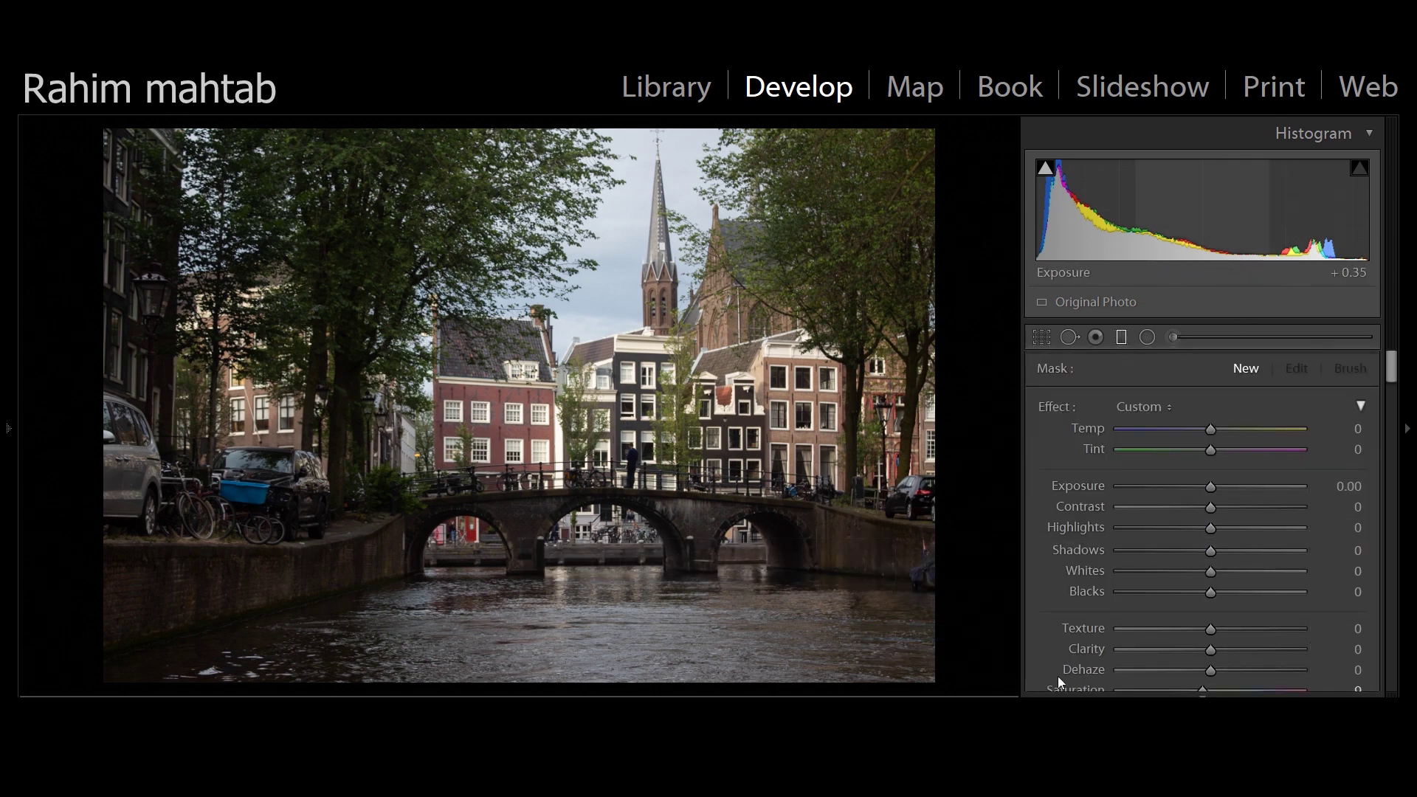
pyautogui.moveTo(104, 135); pyautogui.dragTo(372, 388)
pyautogui.press('o')
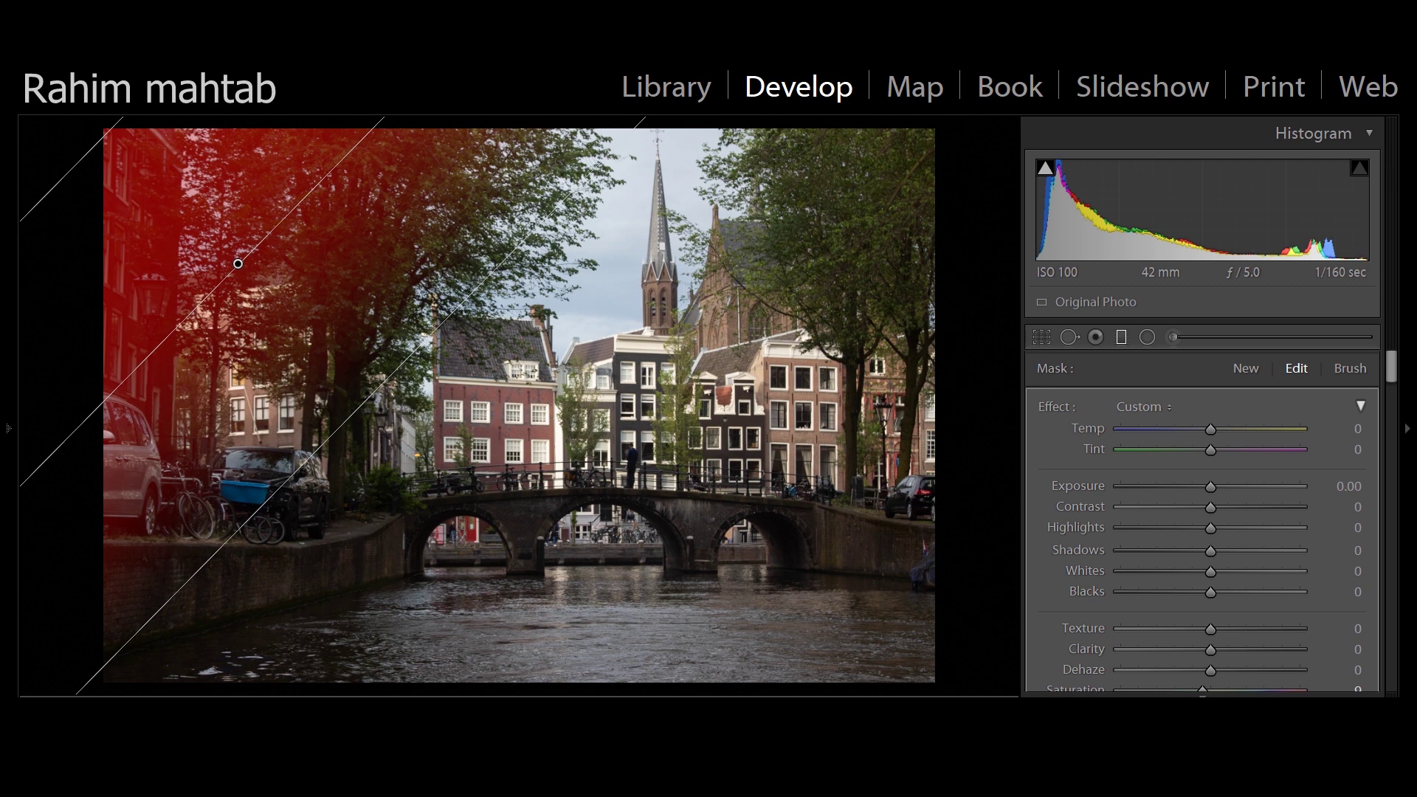
pyautogui.press('o')
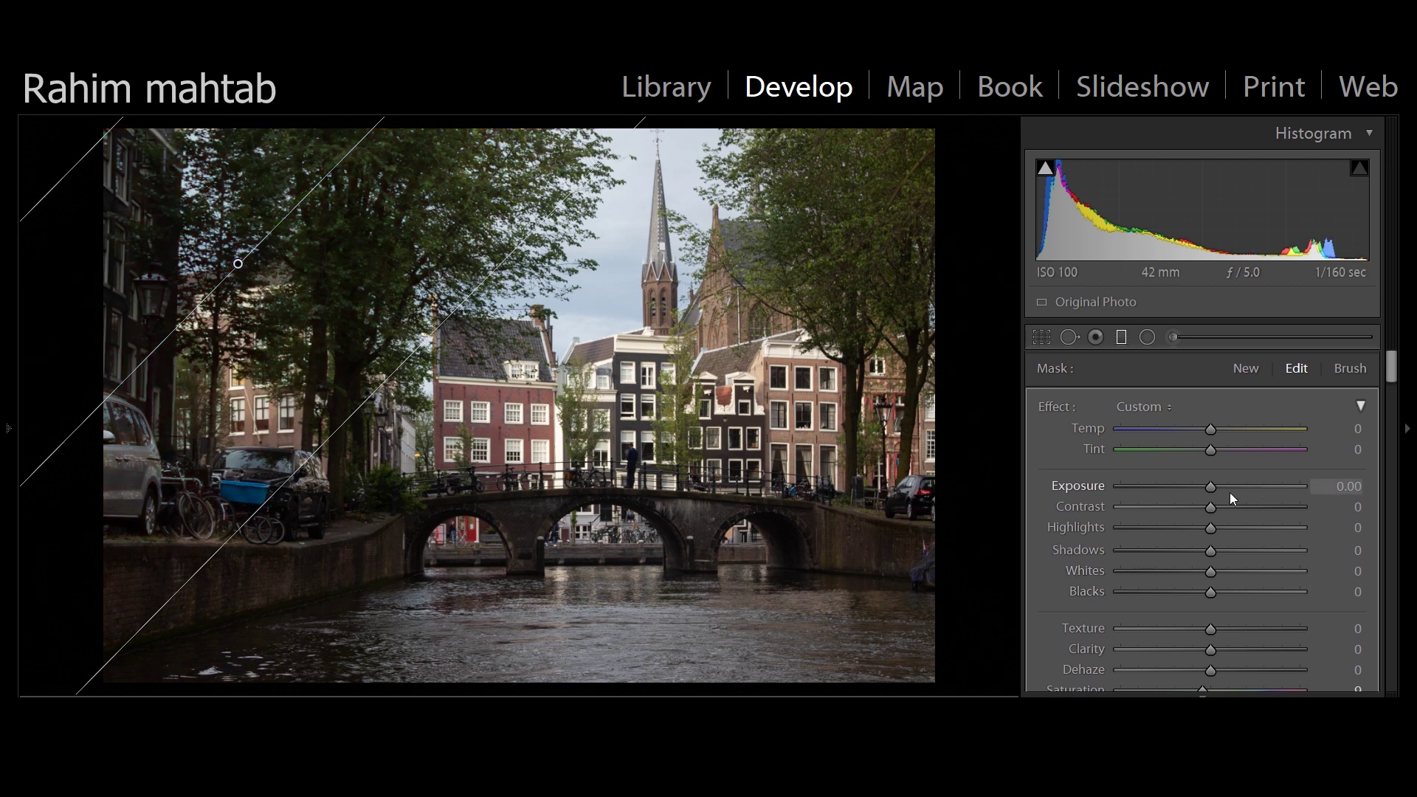
pyautogui.moveTo(1215, 489); pyautogui.dragTo(1292, 489)
pyautogui.click(1306, 422)
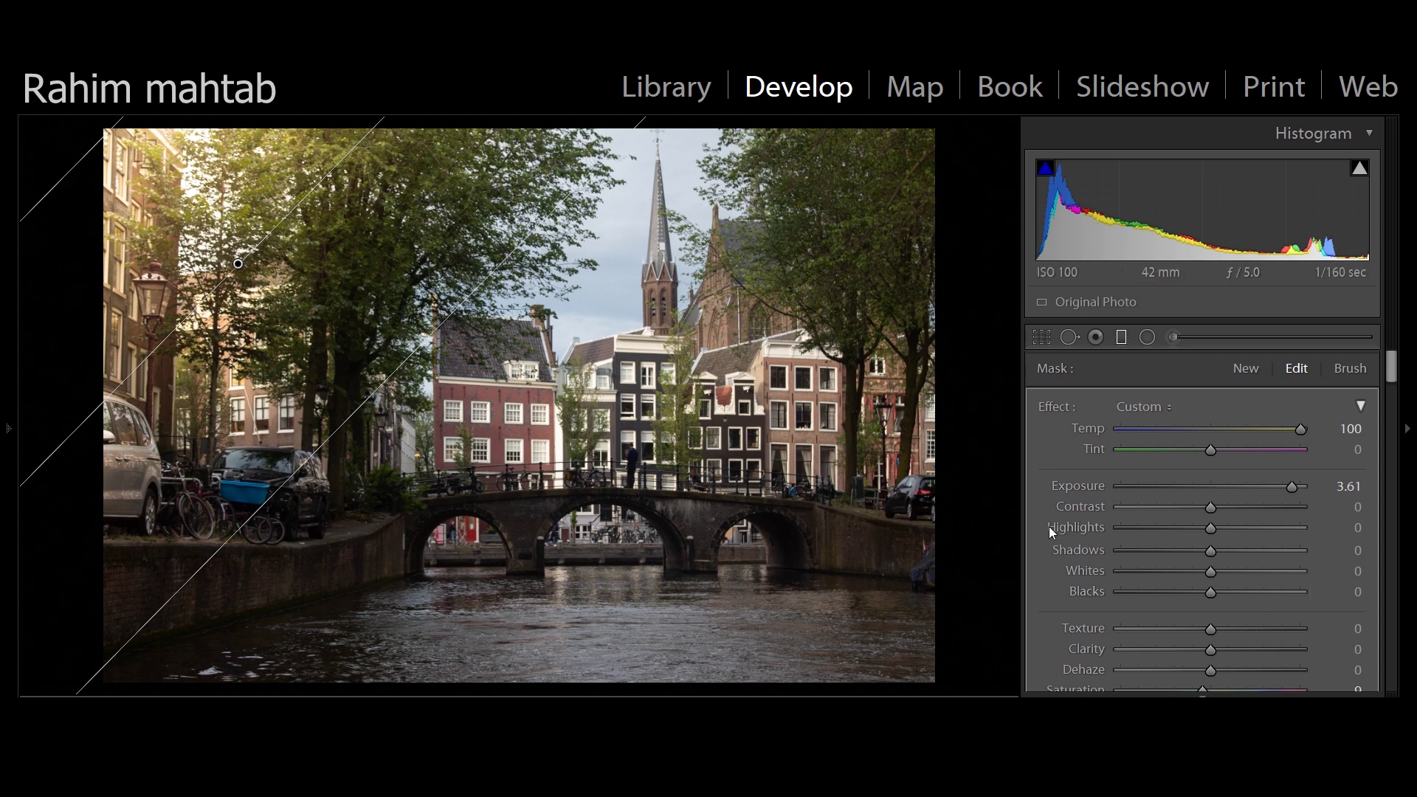
pyautogui.rightClick(237, 263)
pyautogui.click(307, 294)
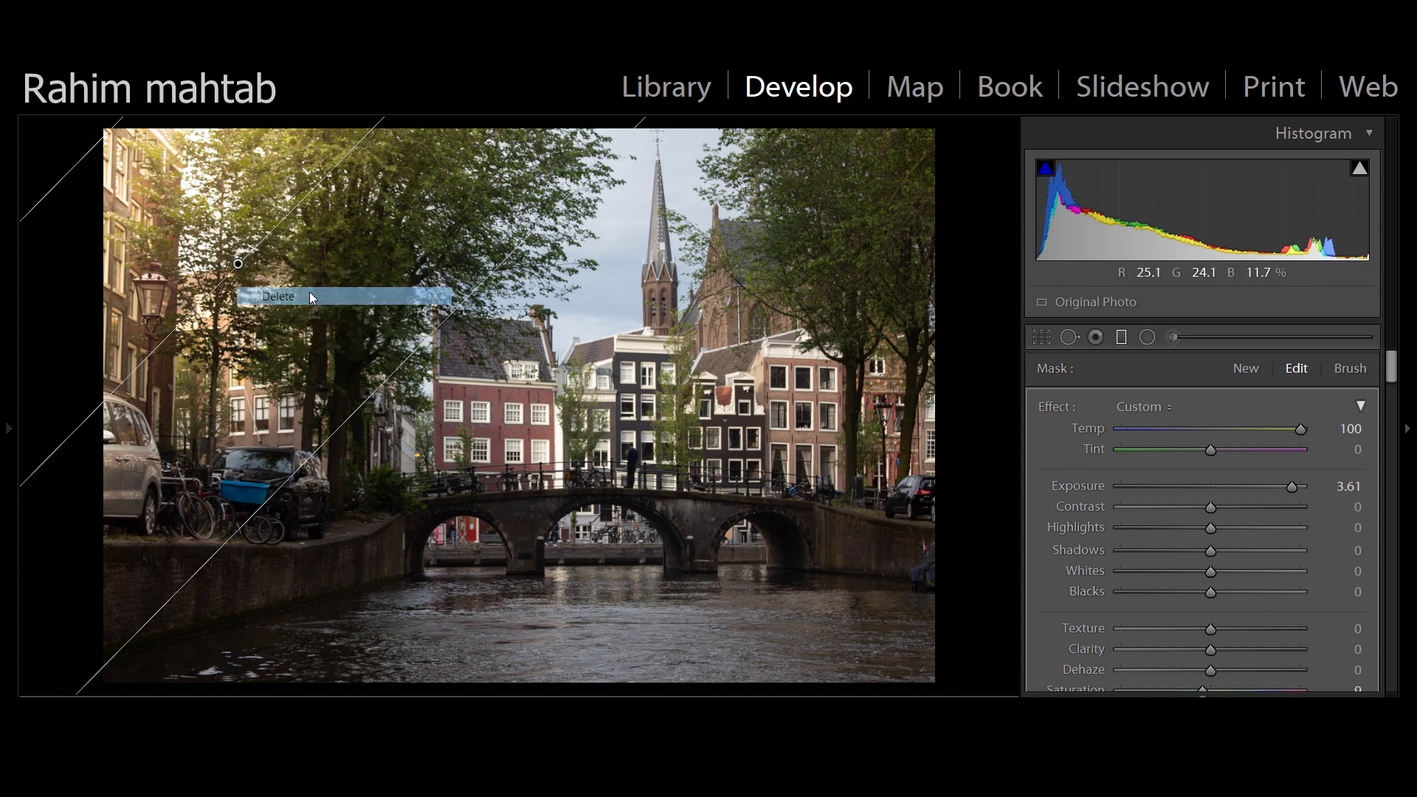
# Try an Adjustment Brush mask over the red house with Exposure 2.75, delete it, and leave the brush
pyautogui.click(1173, 338)
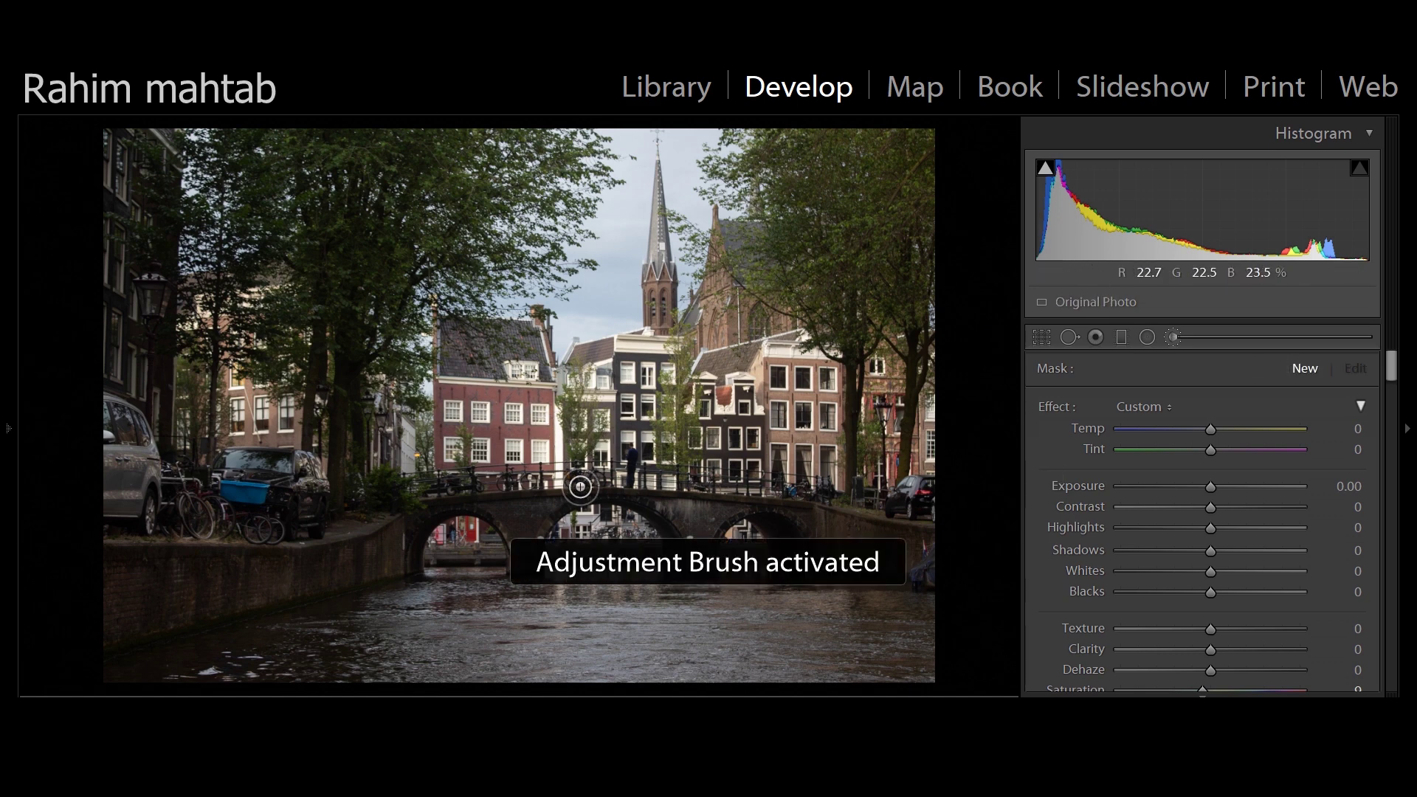
pyautogui.scroll(3, 349, 328)
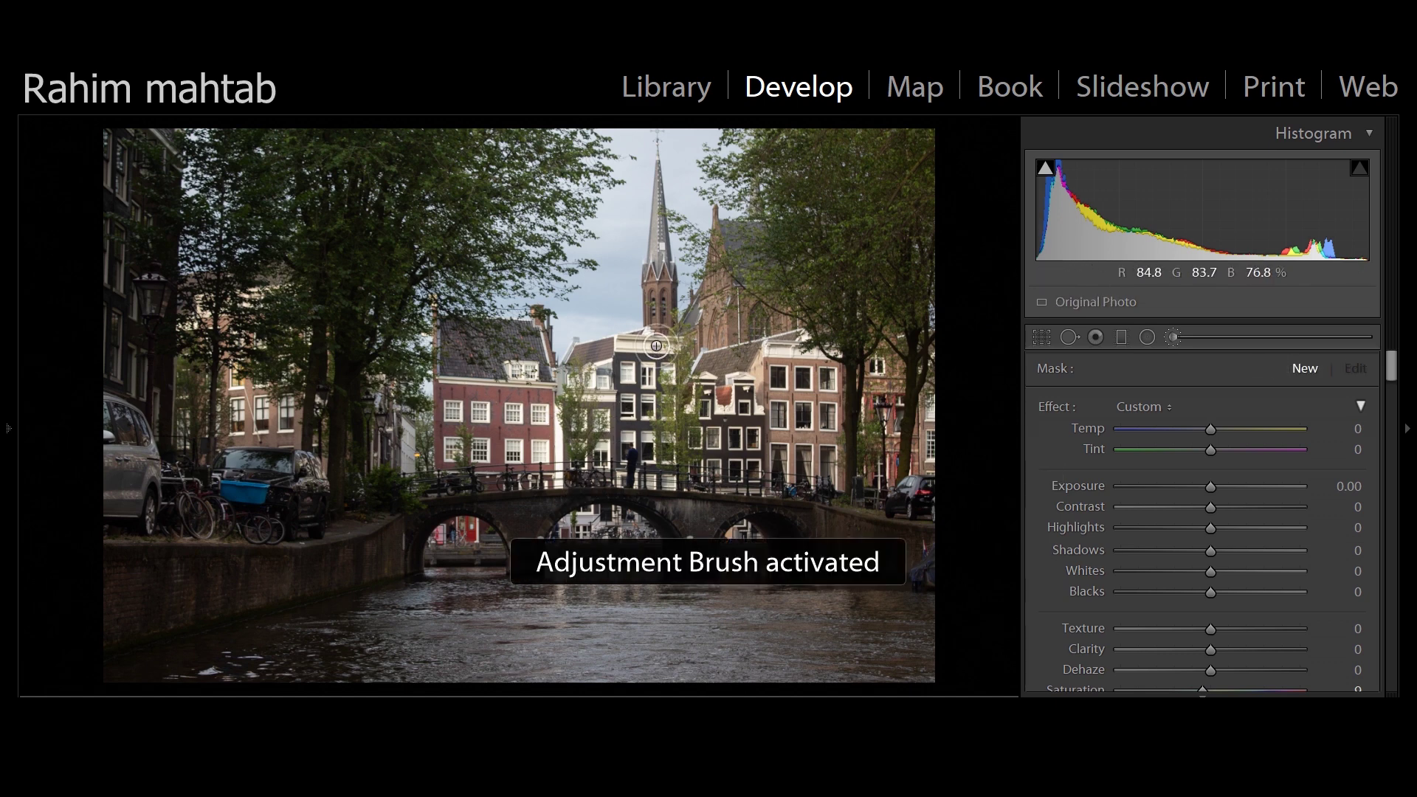
pyautogui.click(471, 345)
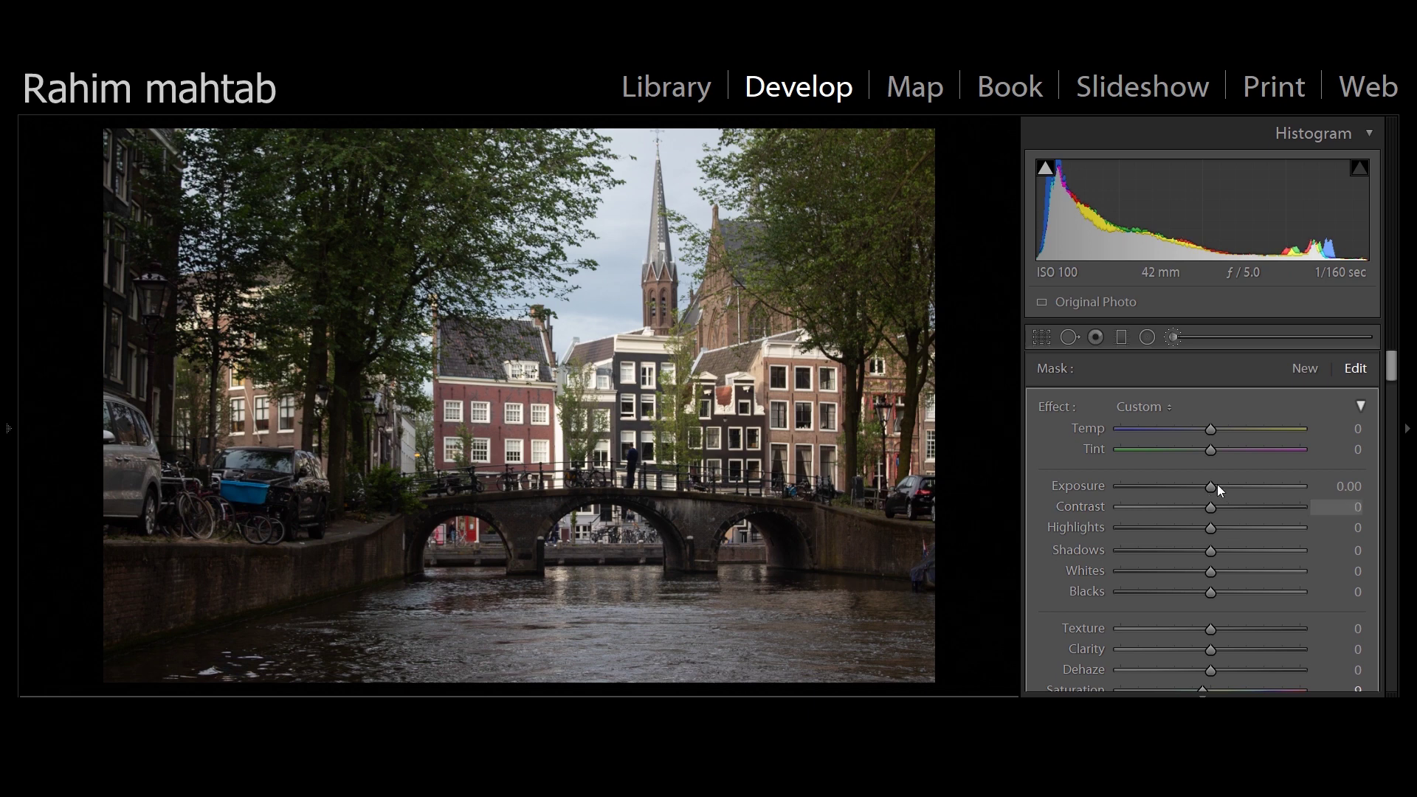
pyautogui.moveTo(1212, 486); pyautogui.dragTo(1276, 487)
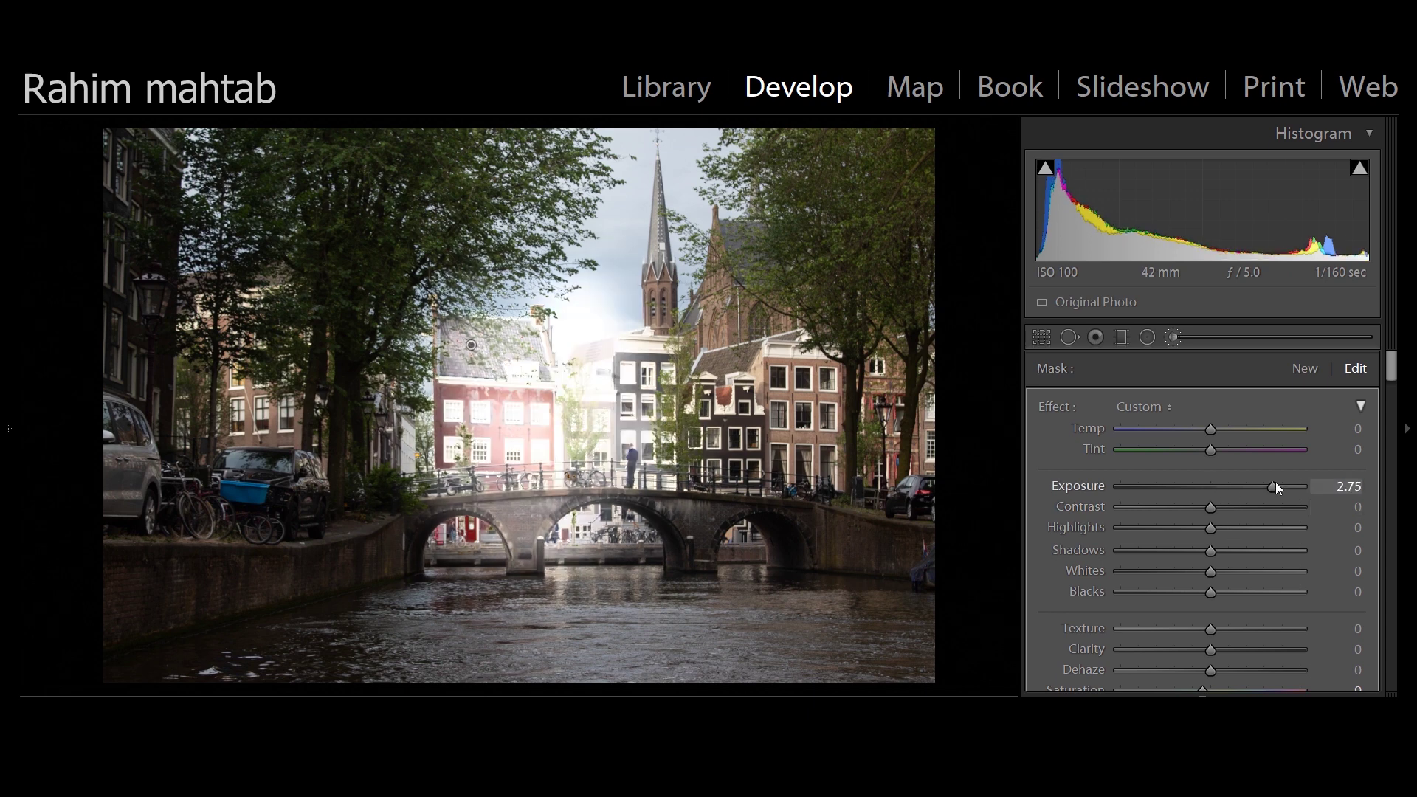
pyautogui.rightClick(470, 347)
pyautogui.click(507, 376)
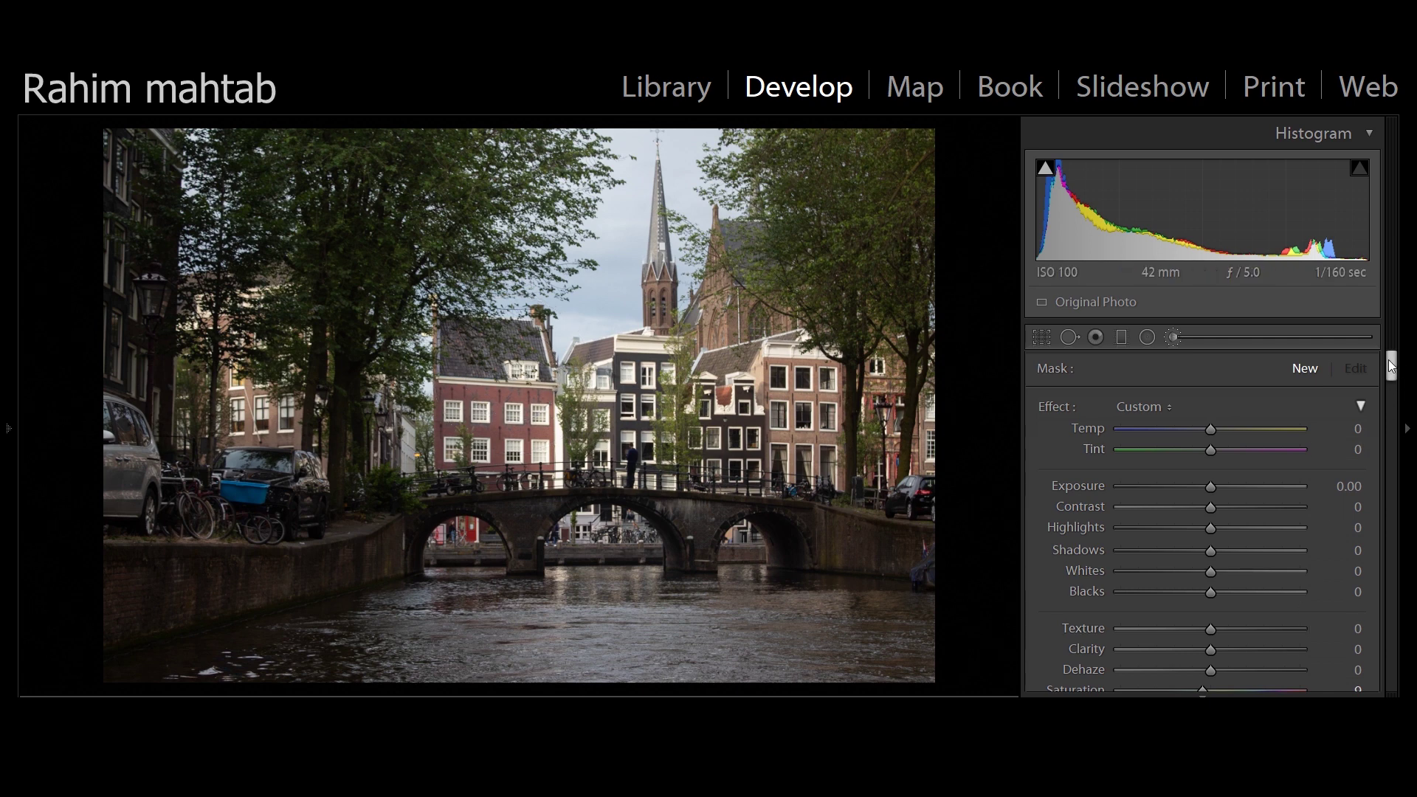
pyautogui.click(1172, 334)
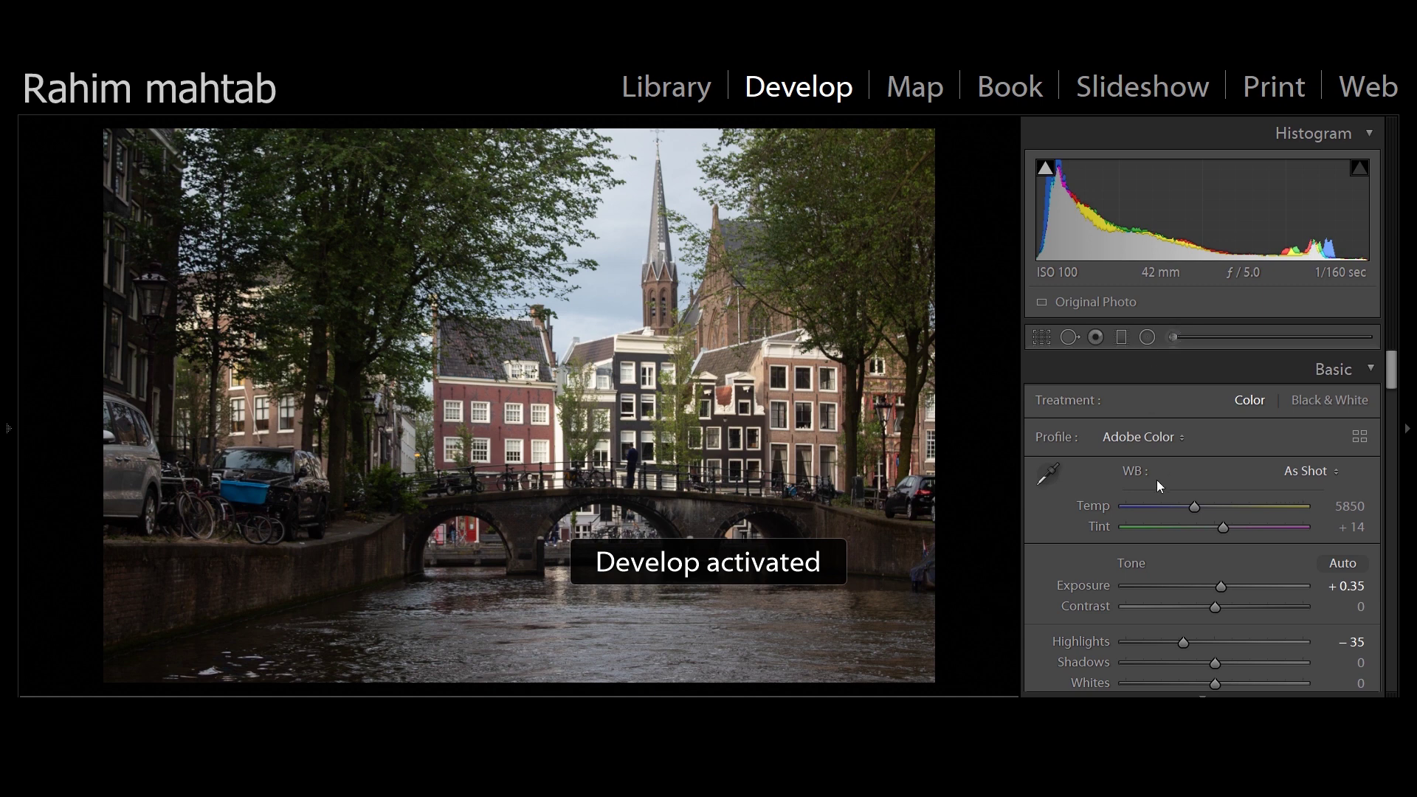
# Reset the Tone sliders, and set Exposure to +0.85, Highlights to −100, Shadows to +56 and Whites to +6
pyautogui.doubleClick(1129, 564)
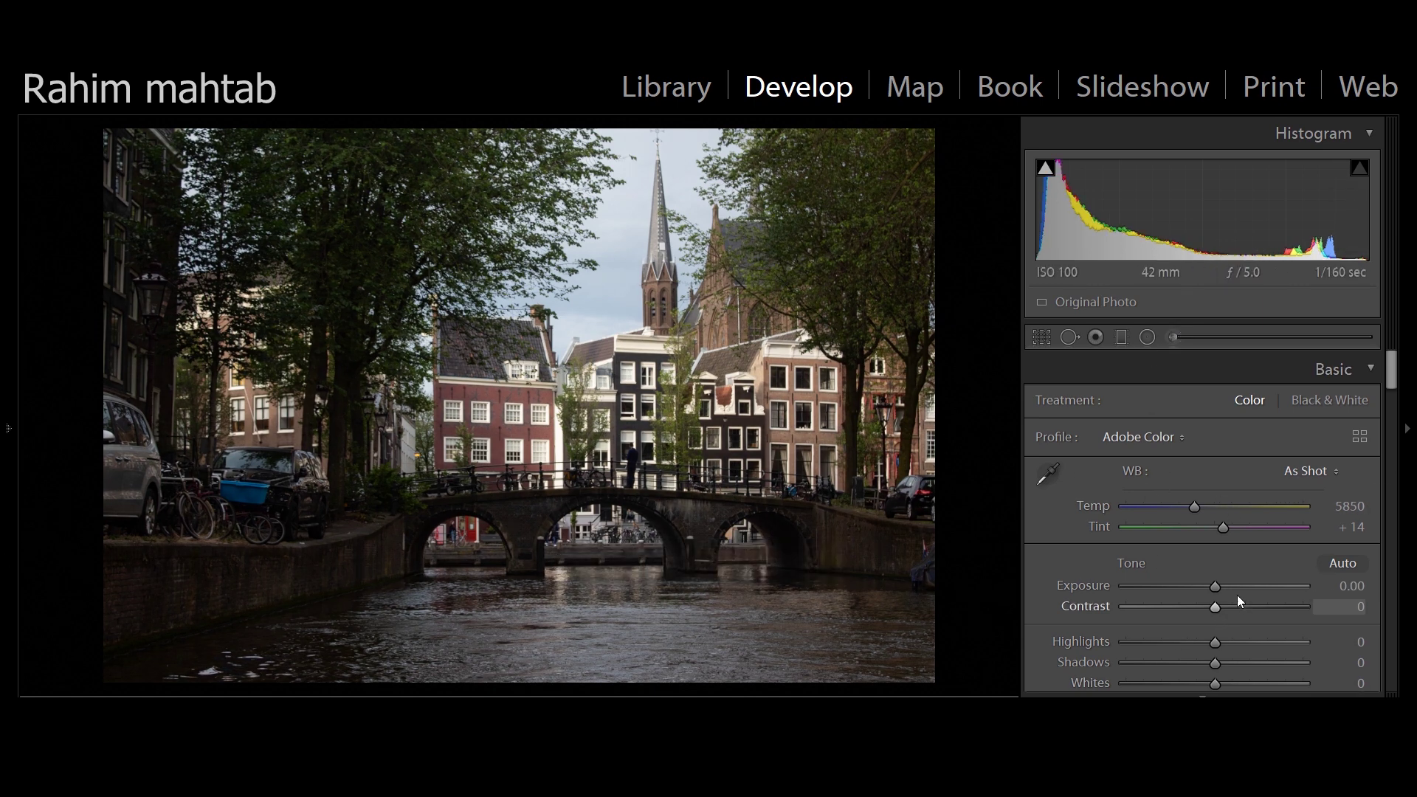
pyautogui.moveTo(1216, 585); pyautogui.dragTo(1229, 577)
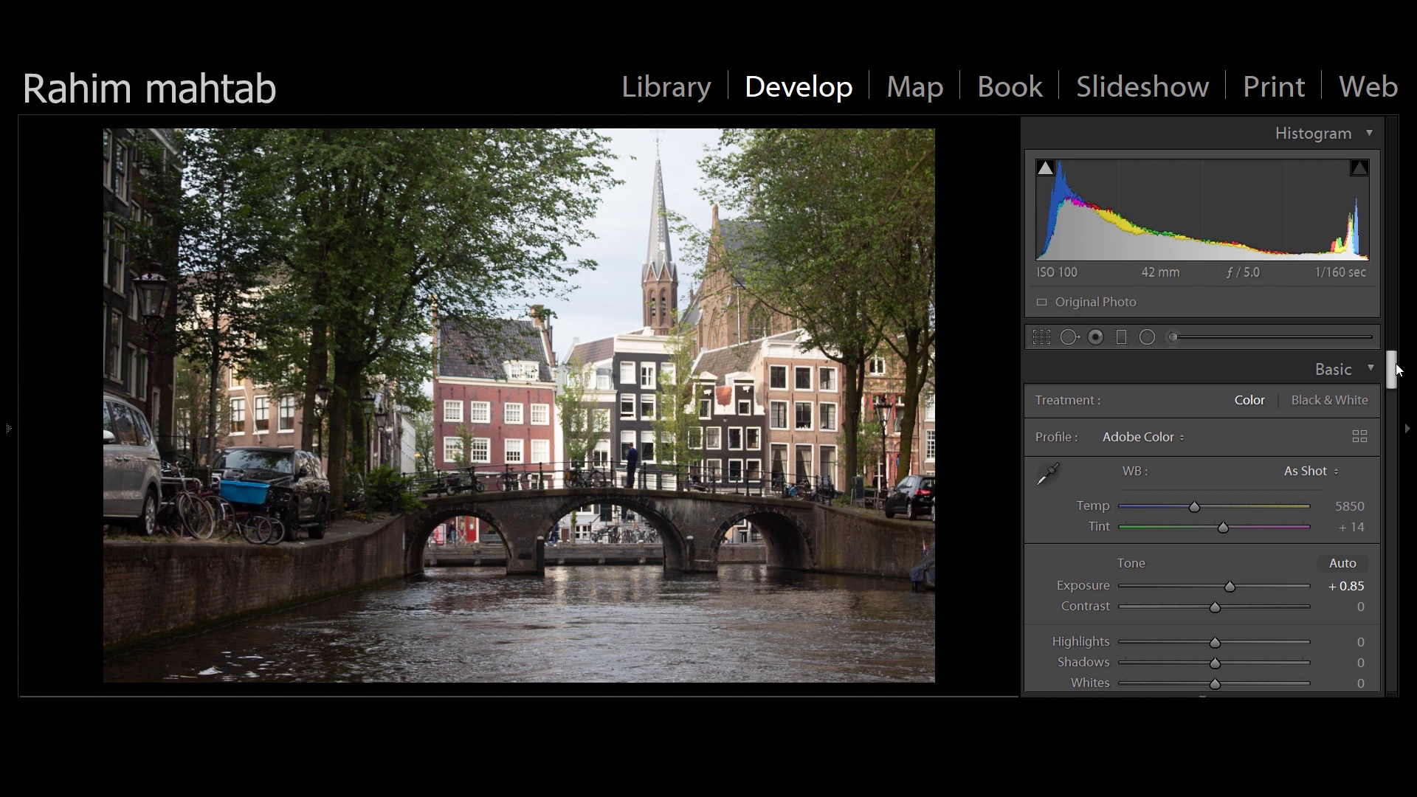
pyautogui.scroll(-1, 1395, 372)
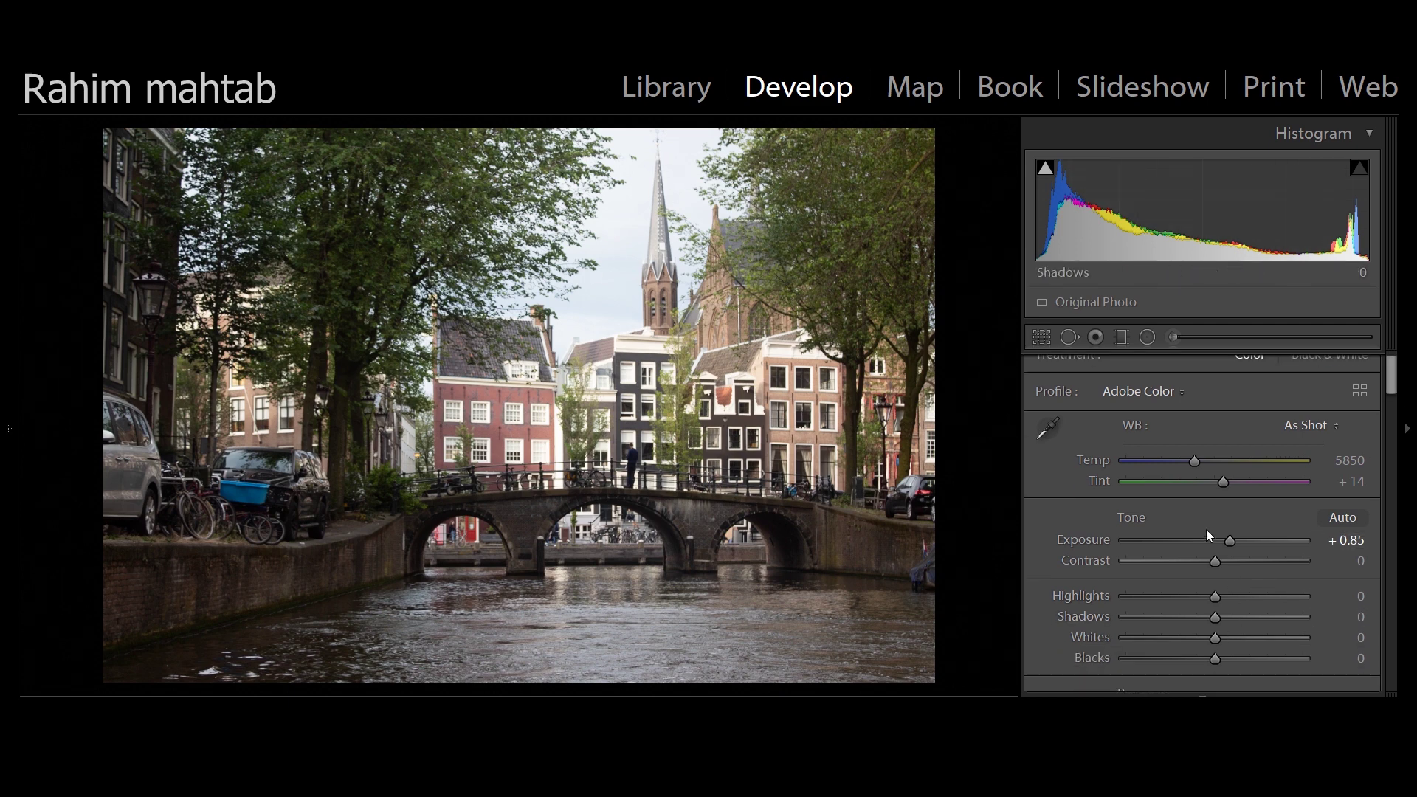
pyautogui.moveTo(1216, 597); pyautogui.dragTo(1107, 596)
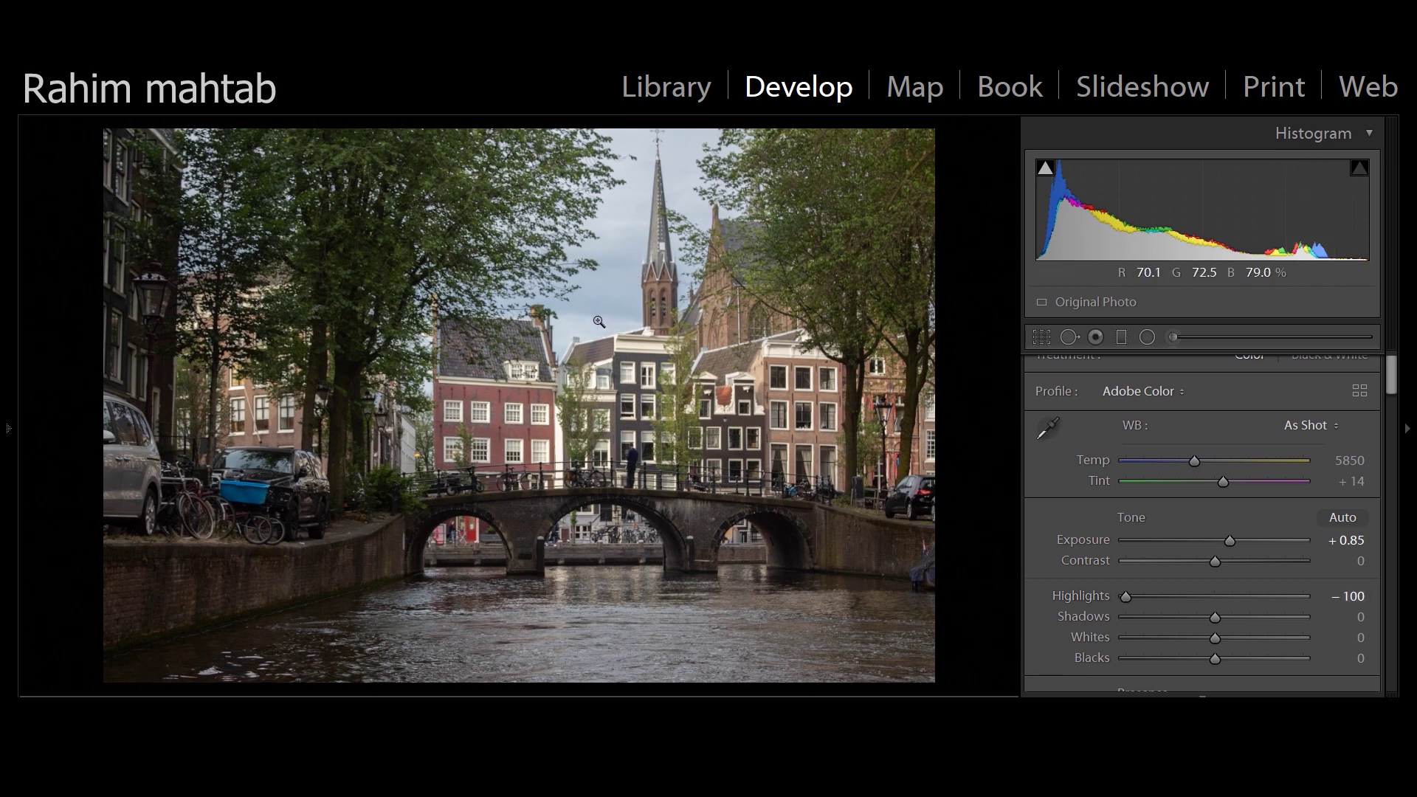
pyautogui.moveTo(1215, 617); pyautogui.dragTo(1263, 612)
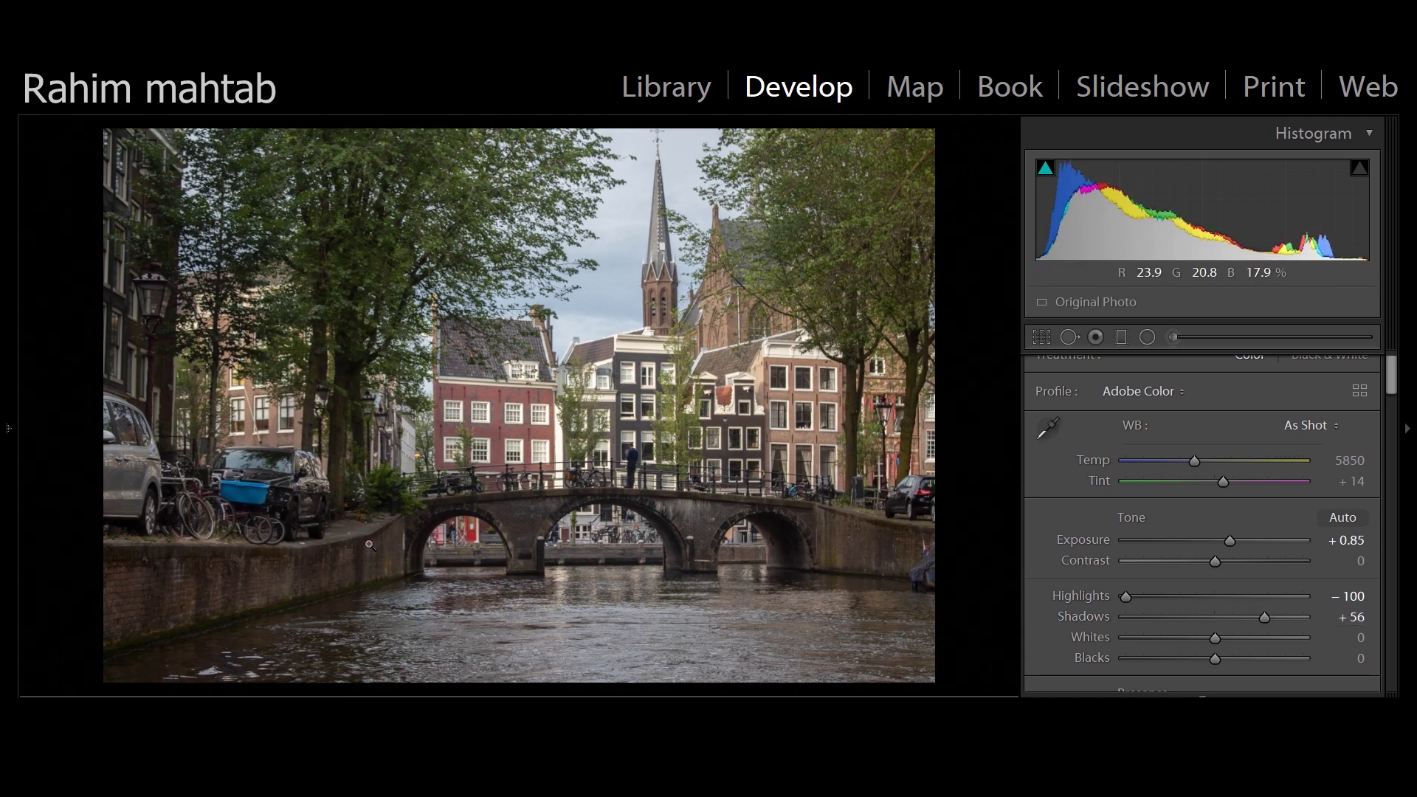
pyautogui.moveTo(1233, 636); pyautogui.dragTo(1221, 638)
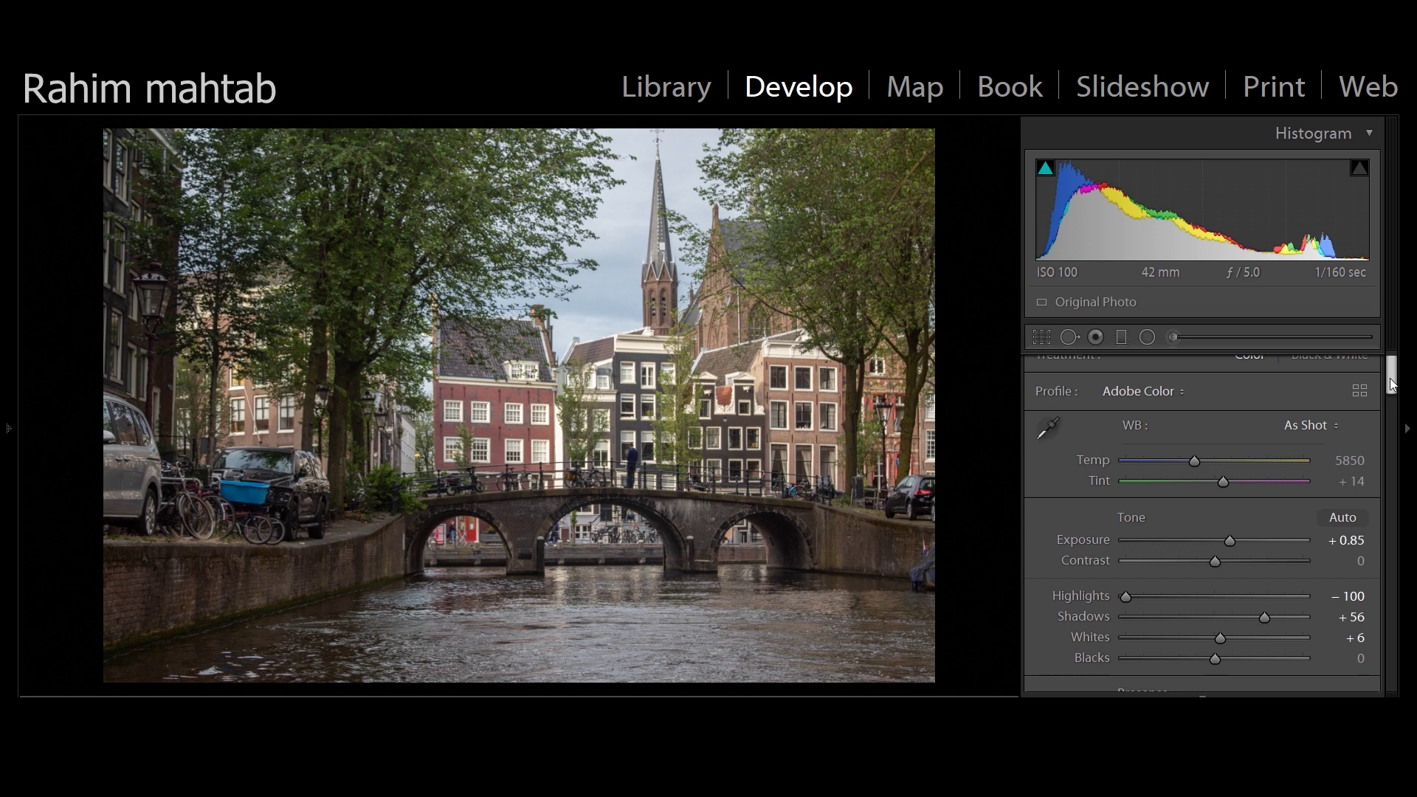
# Set the Presence values to Clarity +21, Vibrance +25 and Saturation +26
pyautogui.scroll(-3, 1393, 383)
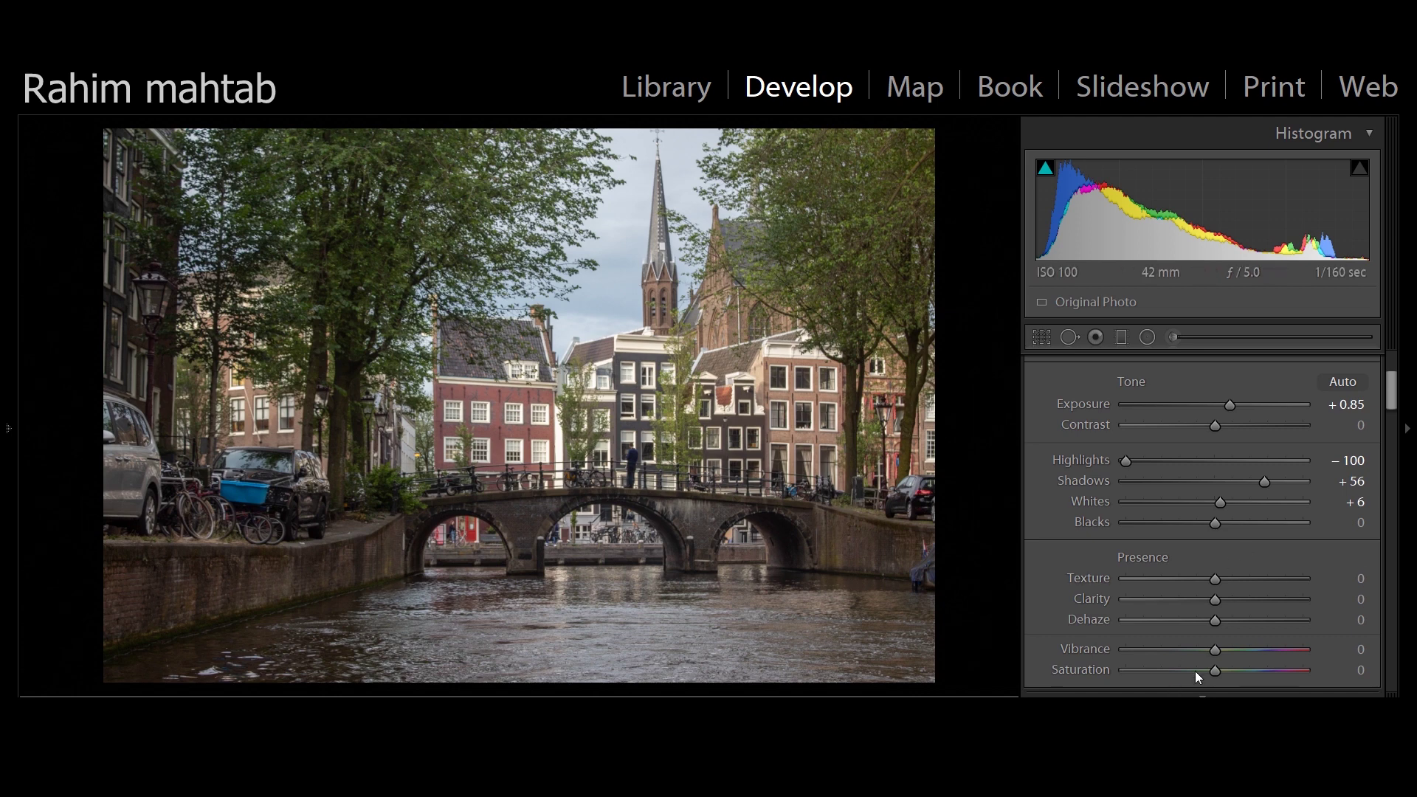
pyautogui.moveTo(1217, 604); pyautogui.dragTo(1228, 599)
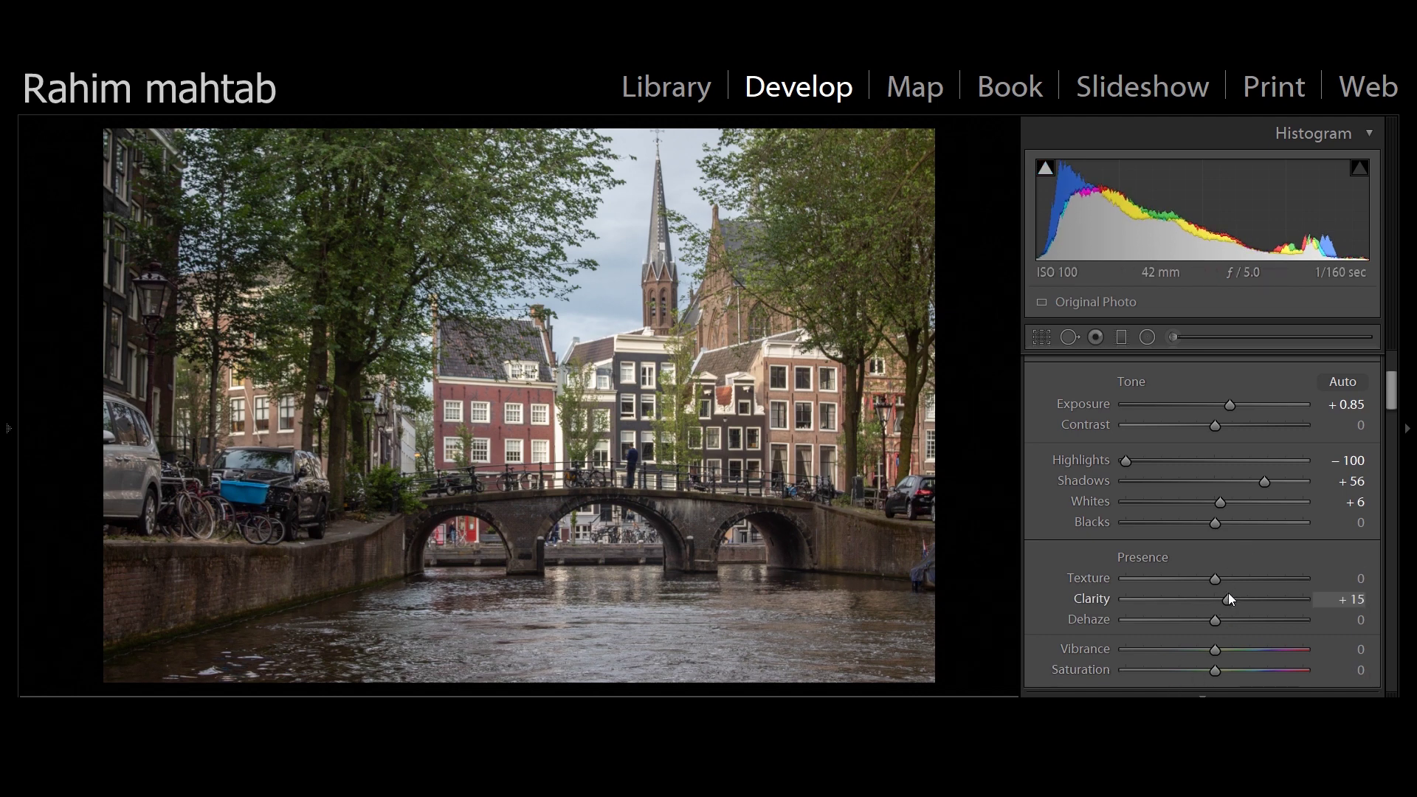
pyautogui.moveTo(1228, 594); pyautogui.dragTo(1234, 593)
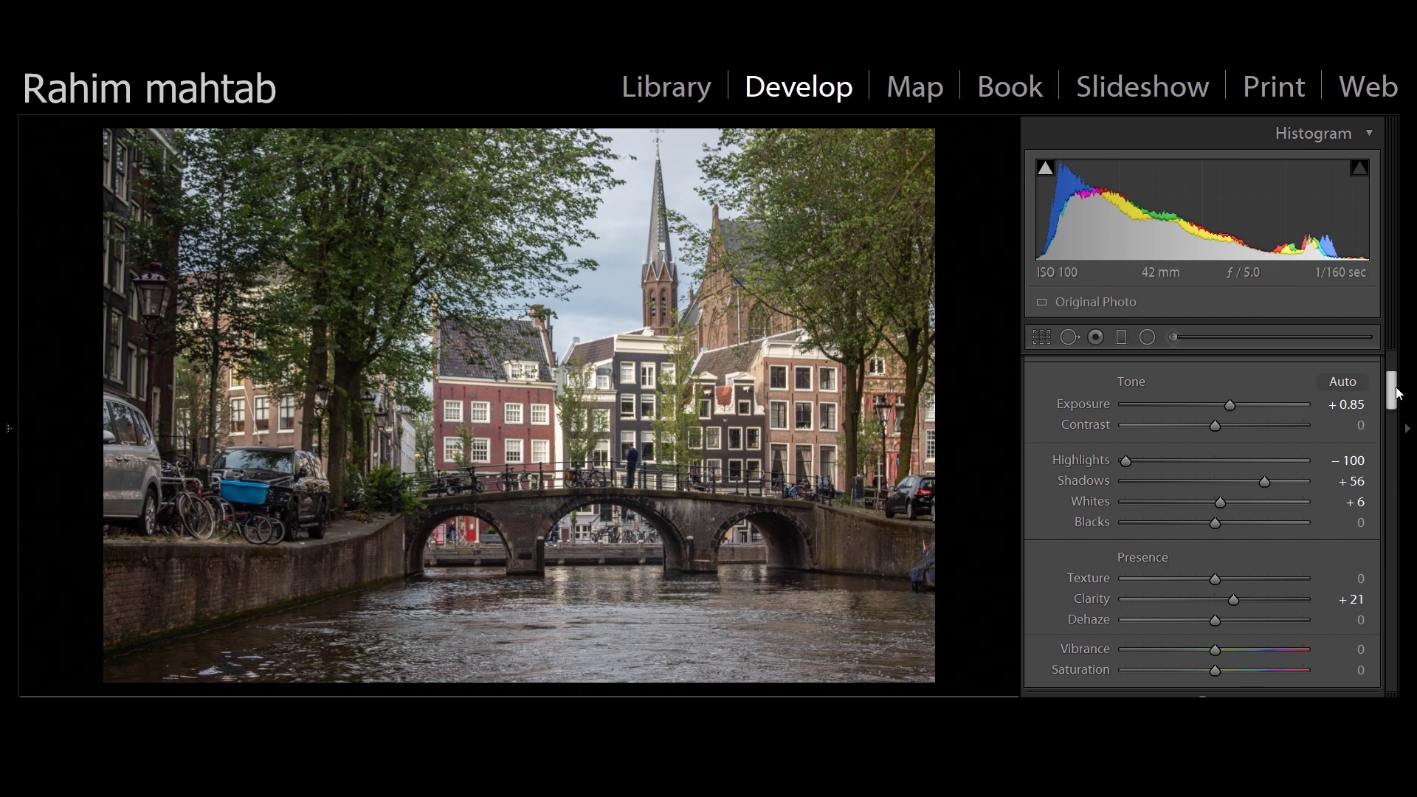
pyautogui.moveTo(1391, 386); pyautogui.dragTo(1391, 394)
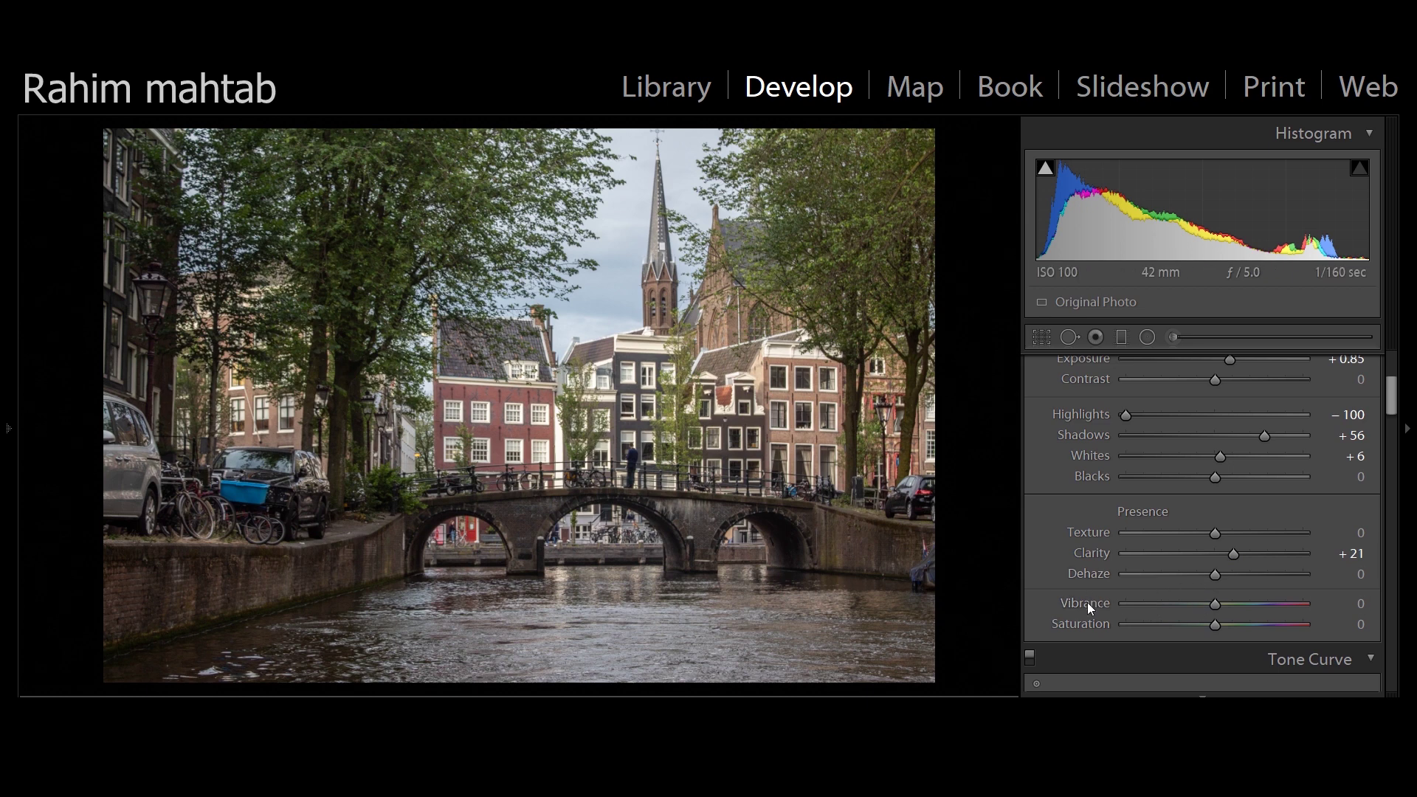
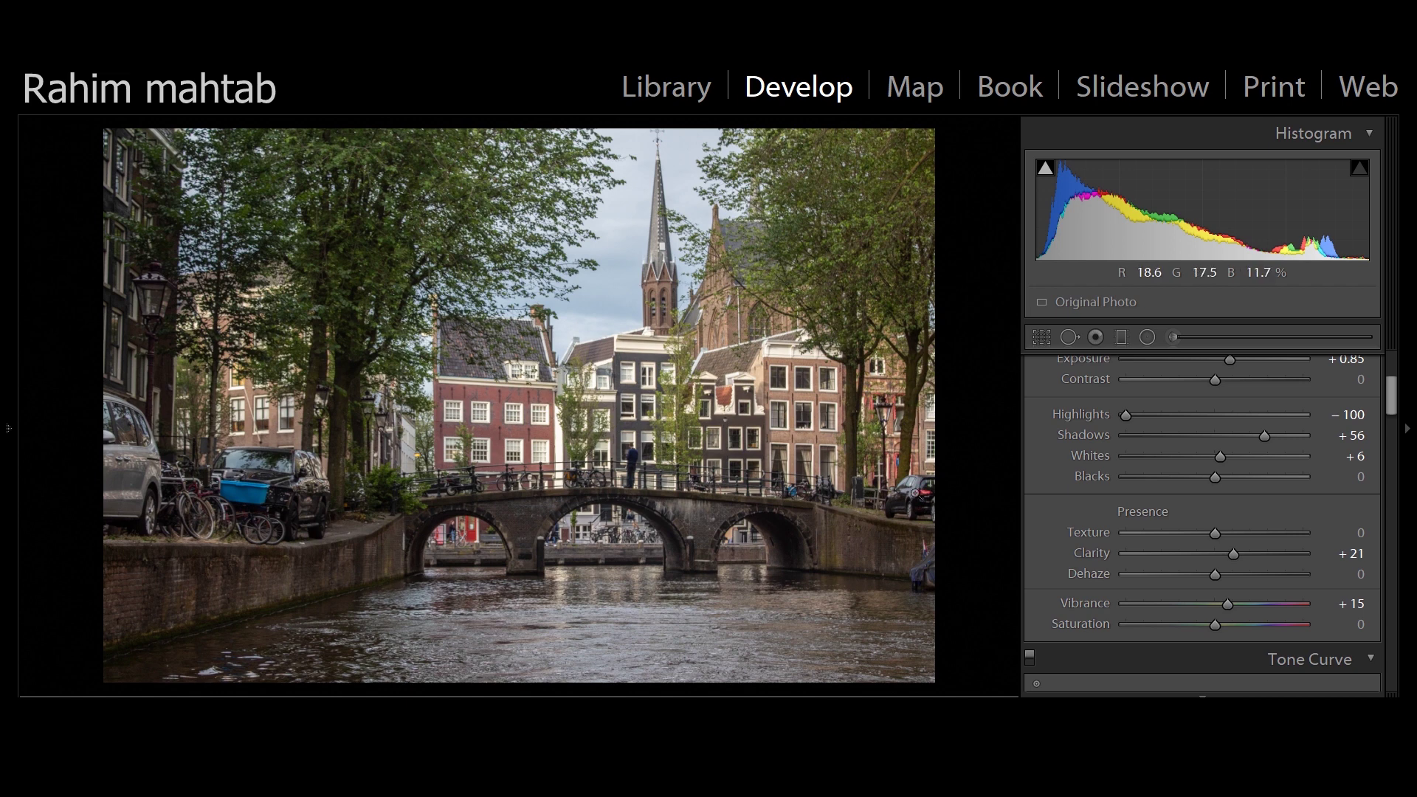
pyautogui.moveTo(1233, 601); pyautogui.dragTo(1241, 603)
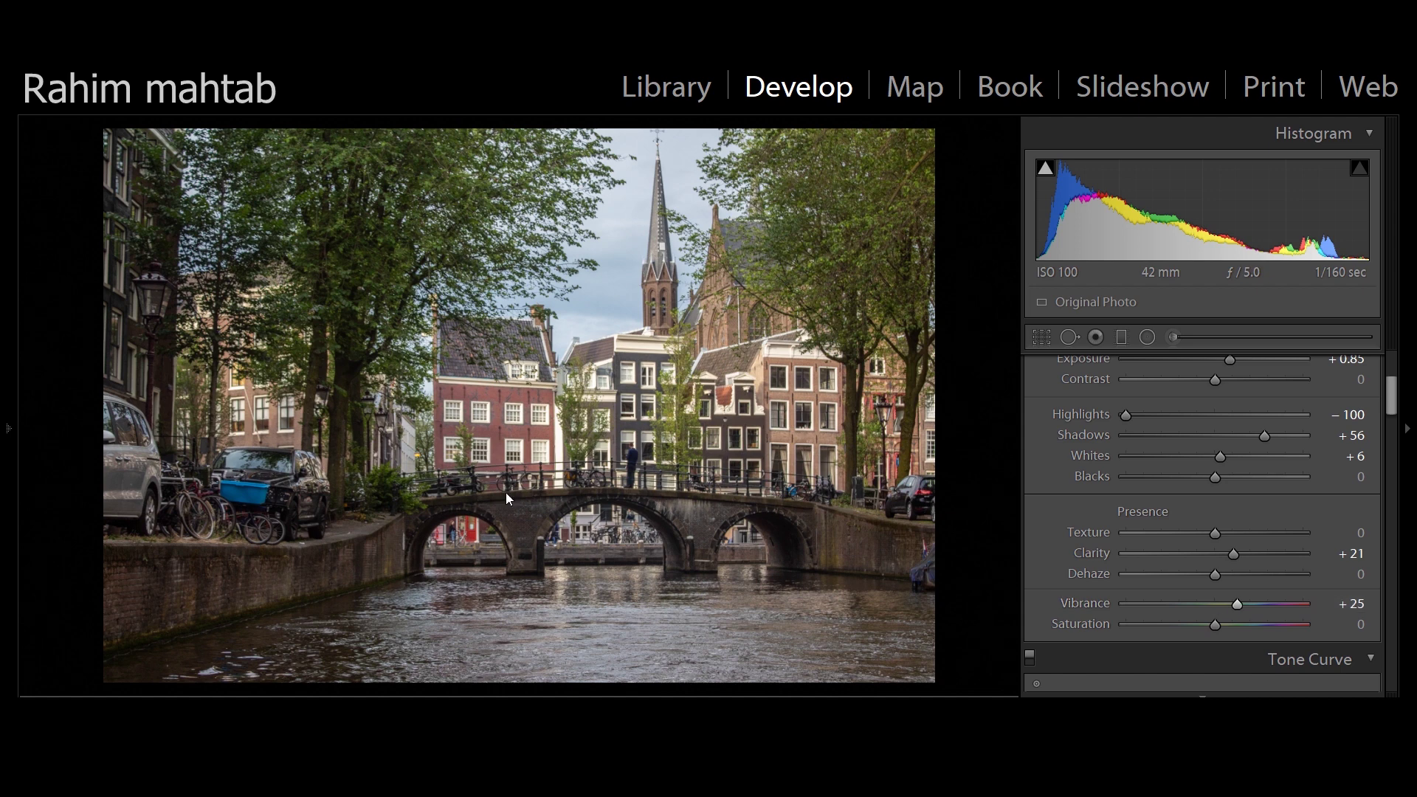
pyautogui.moveTo(1218, 625); pyautogui.dragTo(1238, 620)
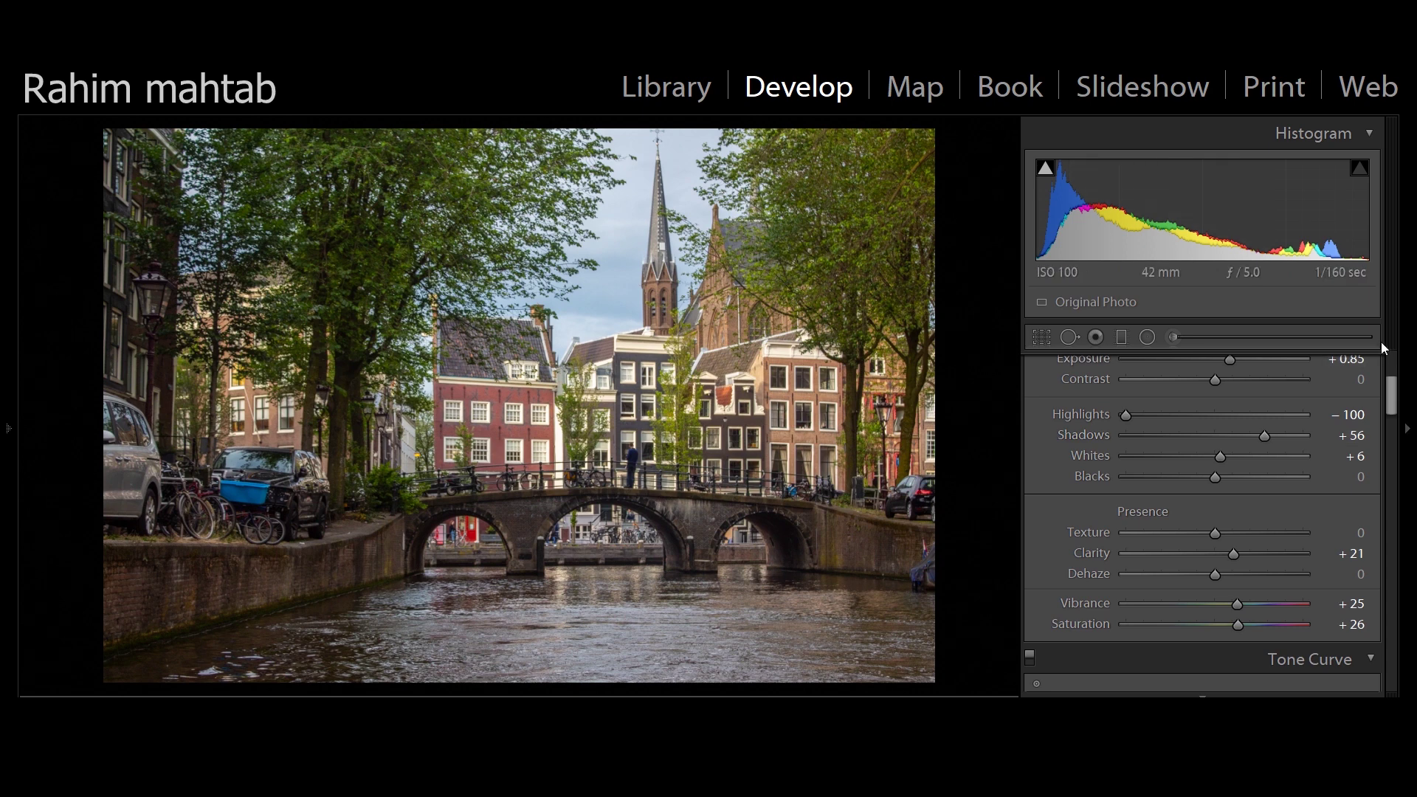
# Switch the Tone Curve to the RGB channel, anchor a midpoint at about 49.8 / 49.0 %, and shift its black point slightly inward
pyautogui.moveTo(1397, 394); pyautogui.dragTo(1382, 420)
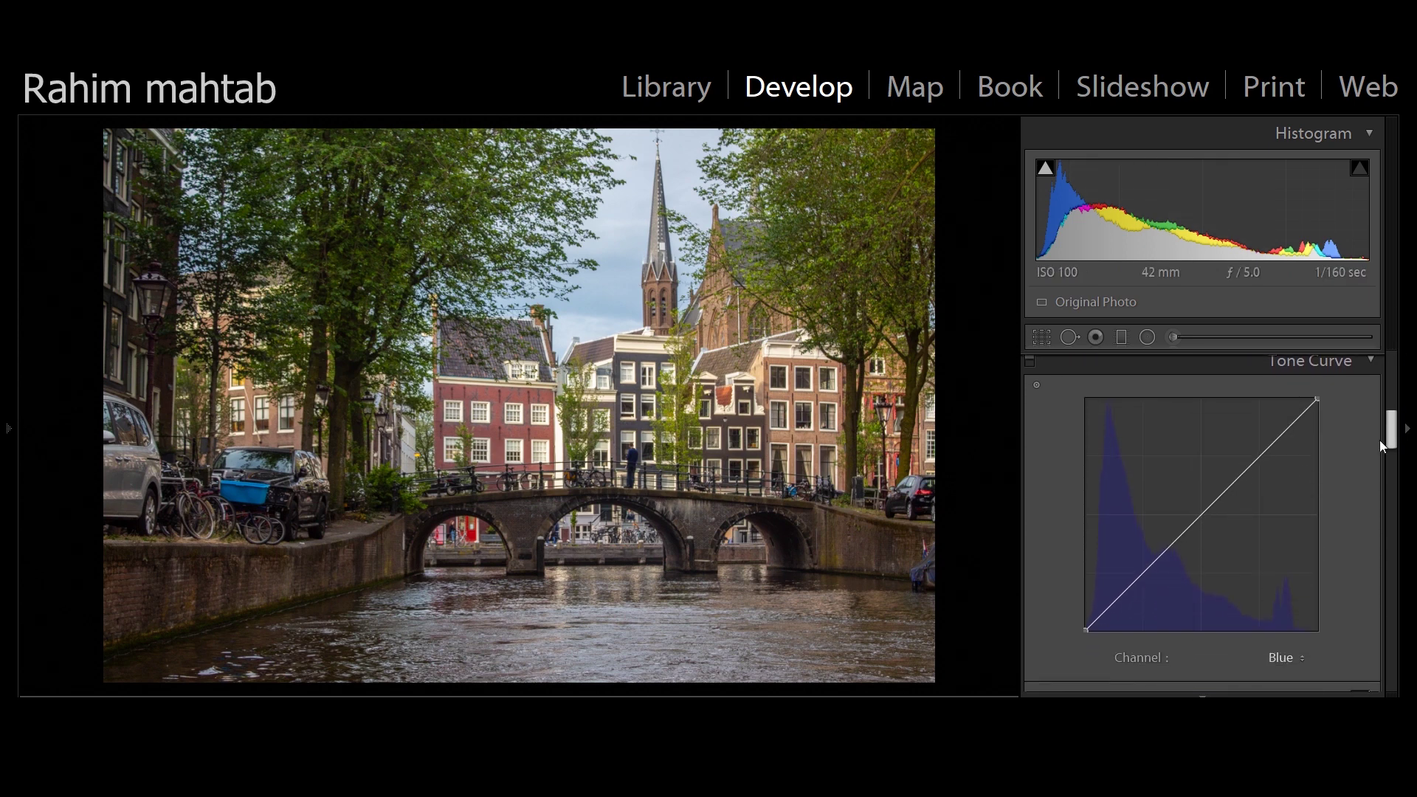
pyautogui.click(1283, 658)
pyautogui.click(1268, 685)
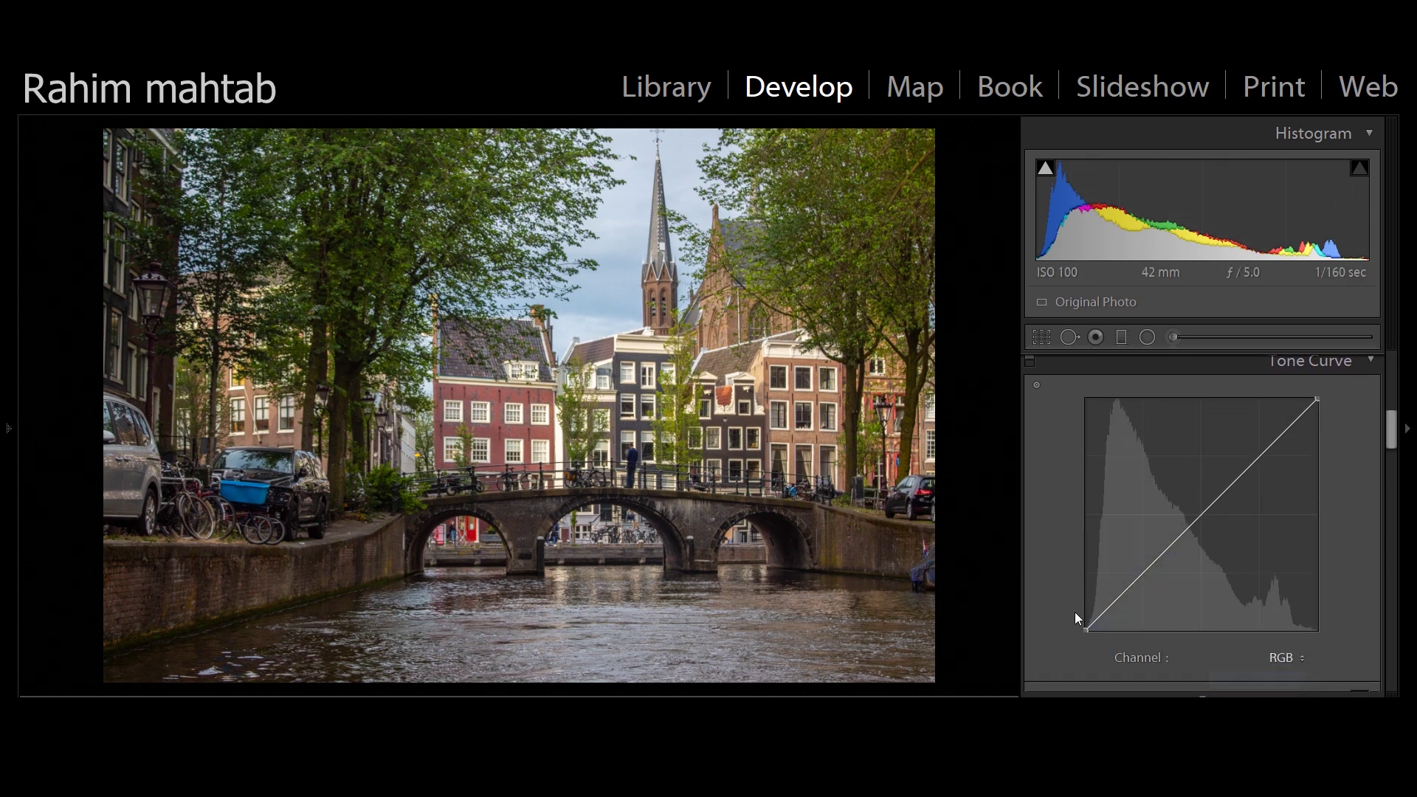
pyautogui.click(1202, 515)
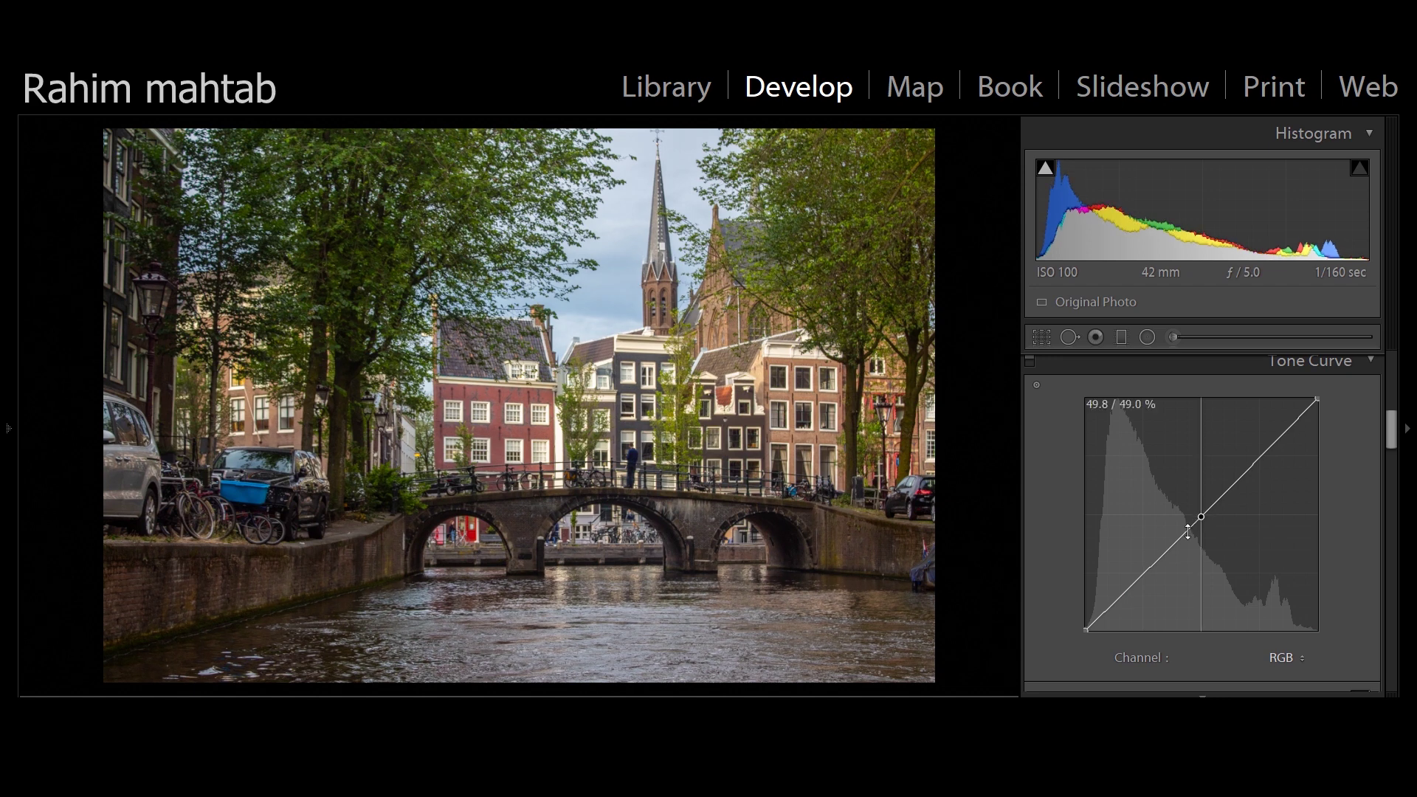
pyautogui.moveTo(1087, 629); pyautogui.dragTo(1091, 631)
# Set Shadows to +53 and fine-tune the black point of the RGB tone curve
pyautogui.moveTo(1391, 444); pyautogui.dragTo(1390, 396)
pyautogui.scroll(-1, 1375, 406)
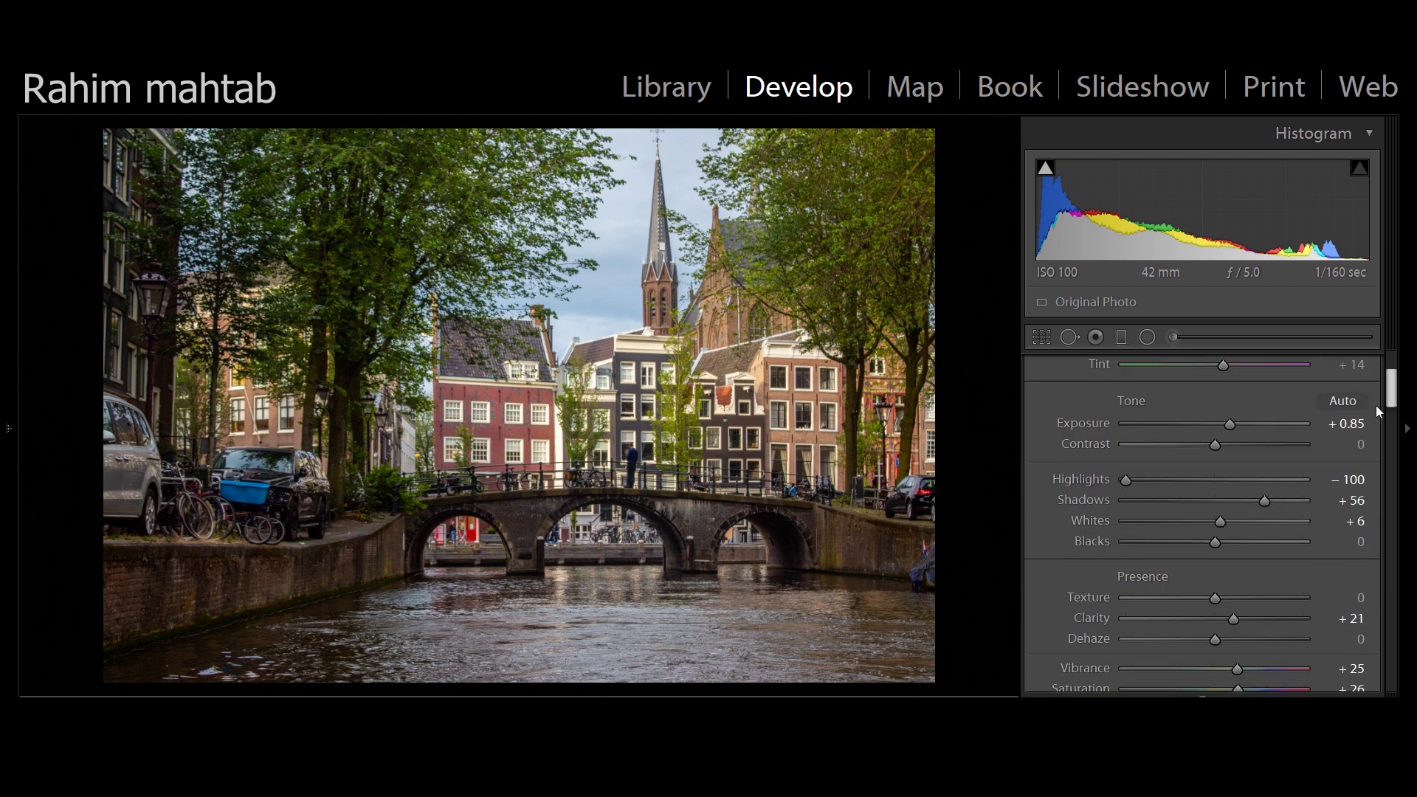
pyautogui.moveTo(1272, 500)
pyautogui.mouseDown()
pyautogui.moveTo(1251, 509)
pyautogui.moveTo(1262, 501)
pyautogui.mouseUp()
pyautogui.scroll(-1, 1394, 415)
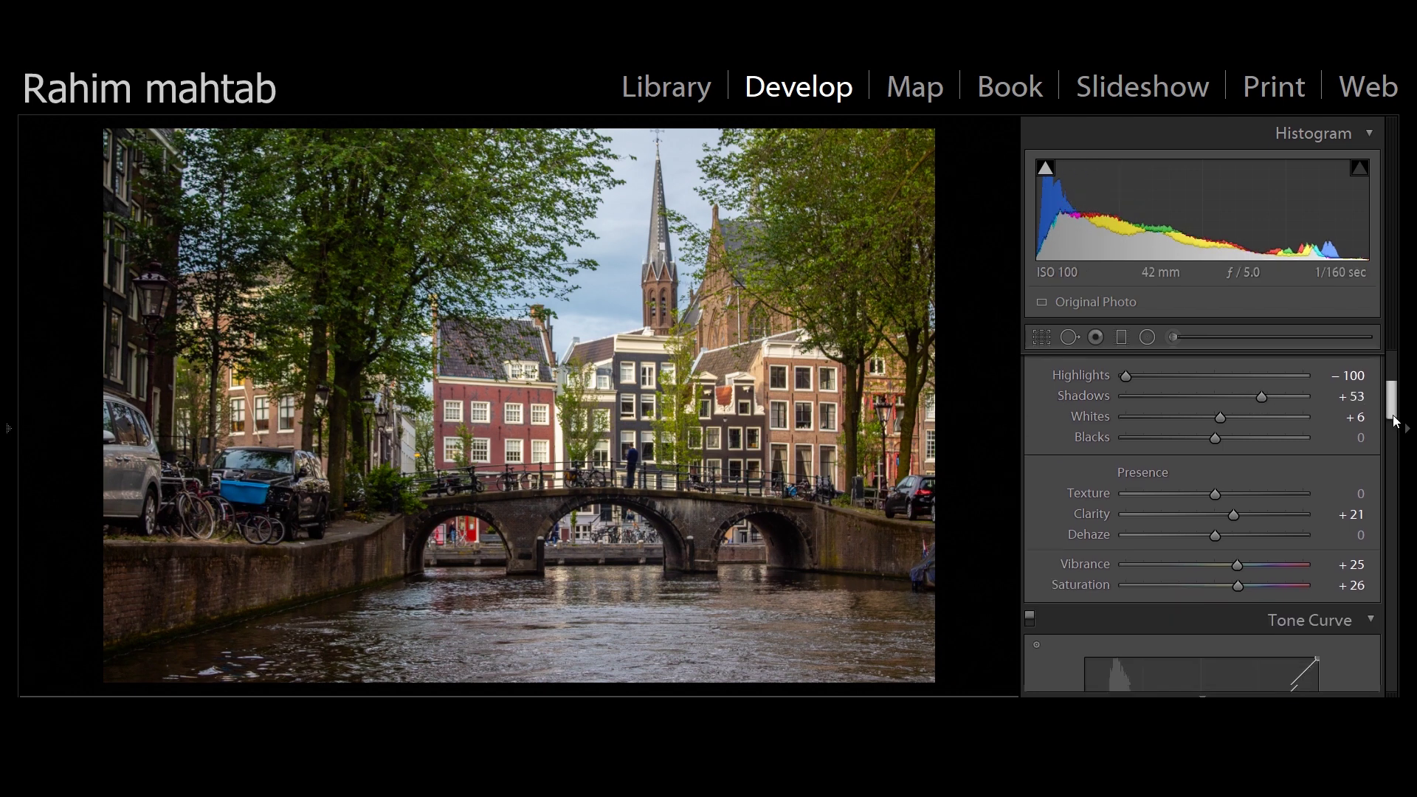
pyautogui.scroll(-4, 1395, 419)
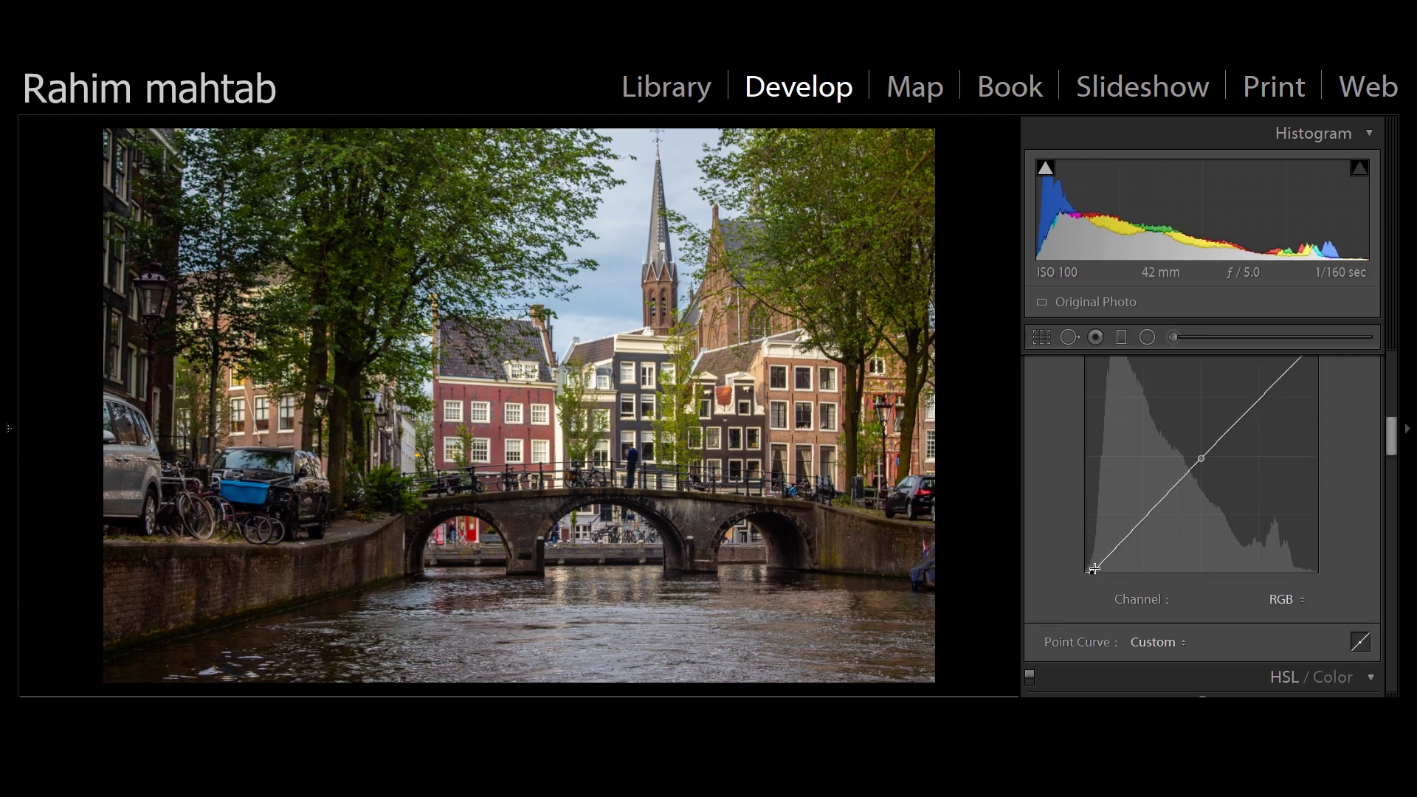
pyautogui.moveTo(1094, 568); pyautogui.dragTo(1091, 577)
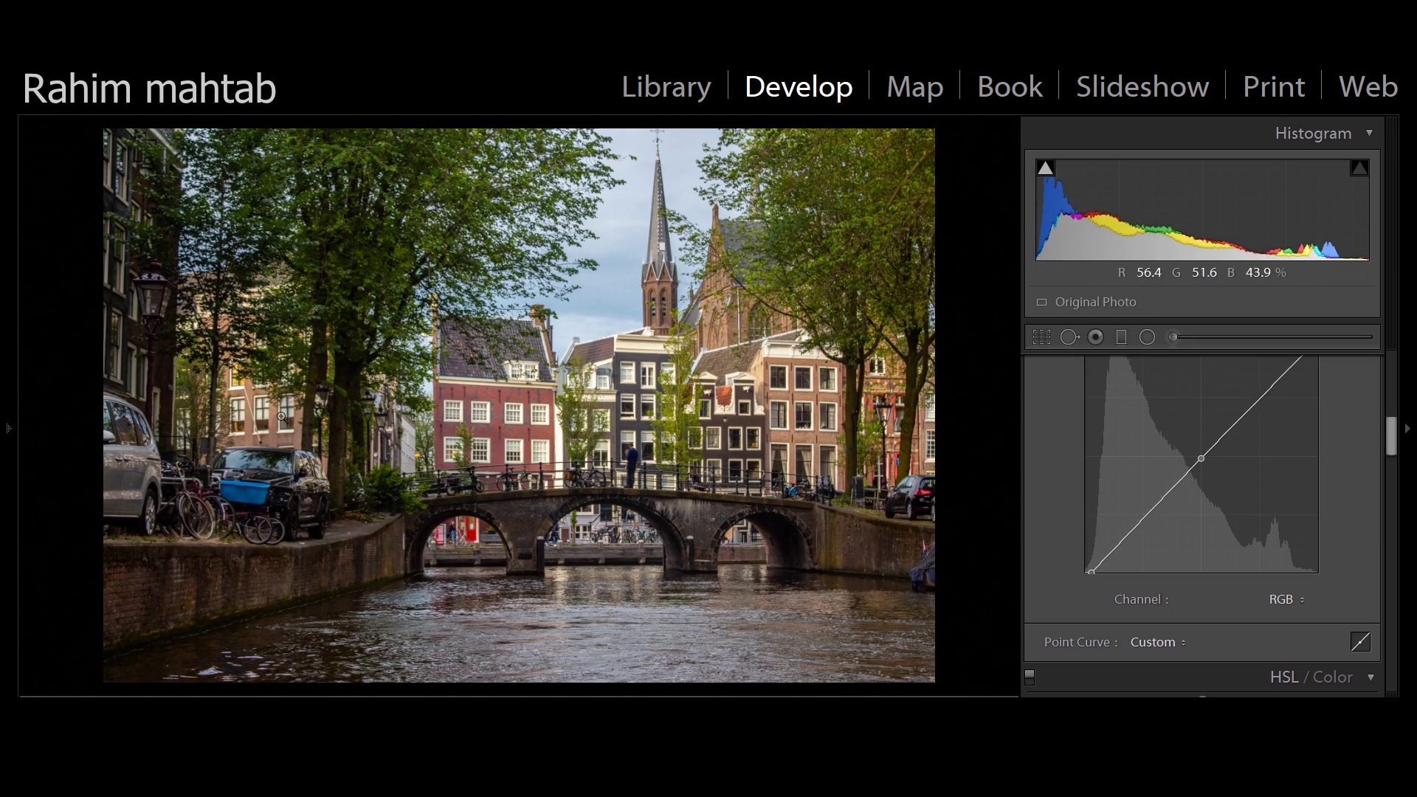
# Set the HSL Hue values to Red +46 and Orange +33
pyautogui.scroll(-3, 1388, 454)
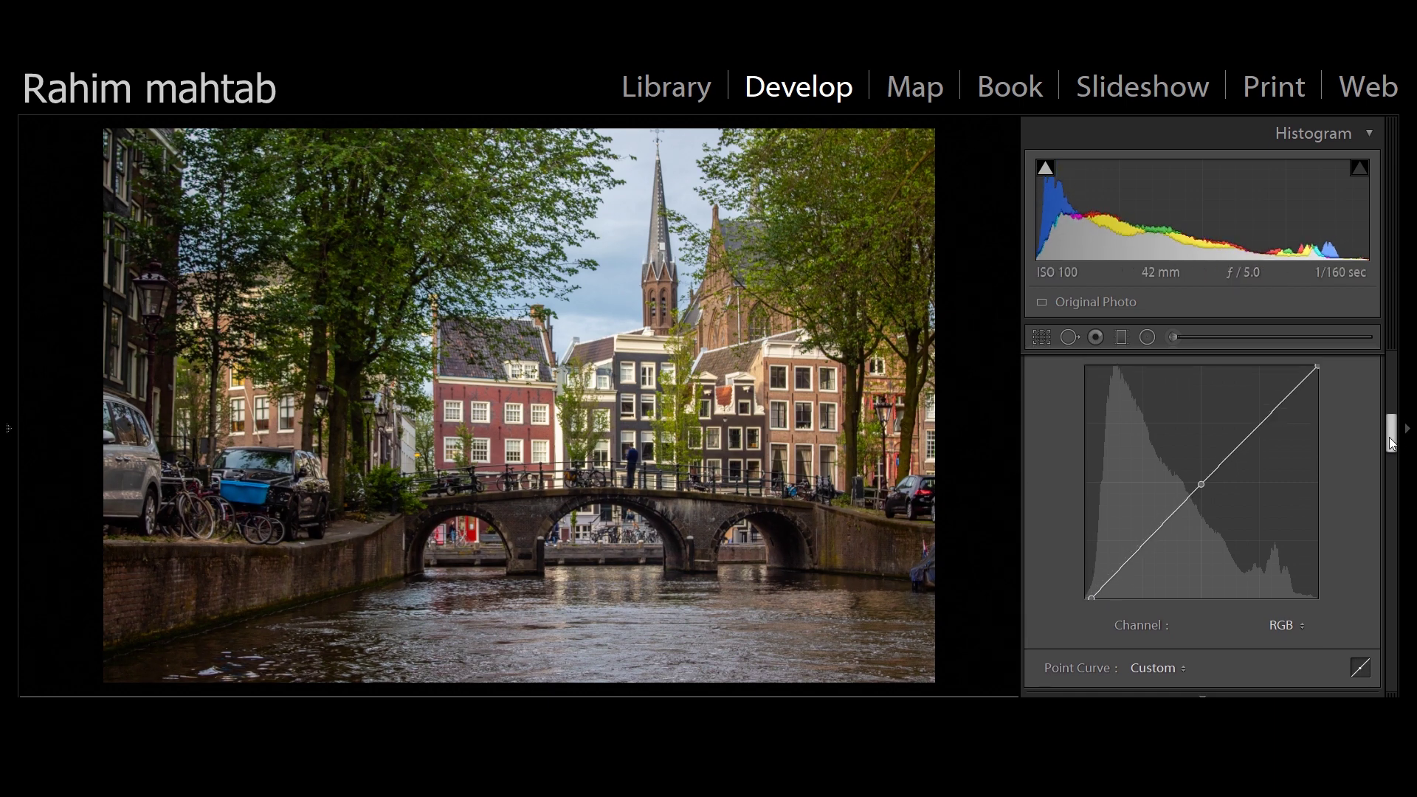
pyautogui.click(1061, 460)
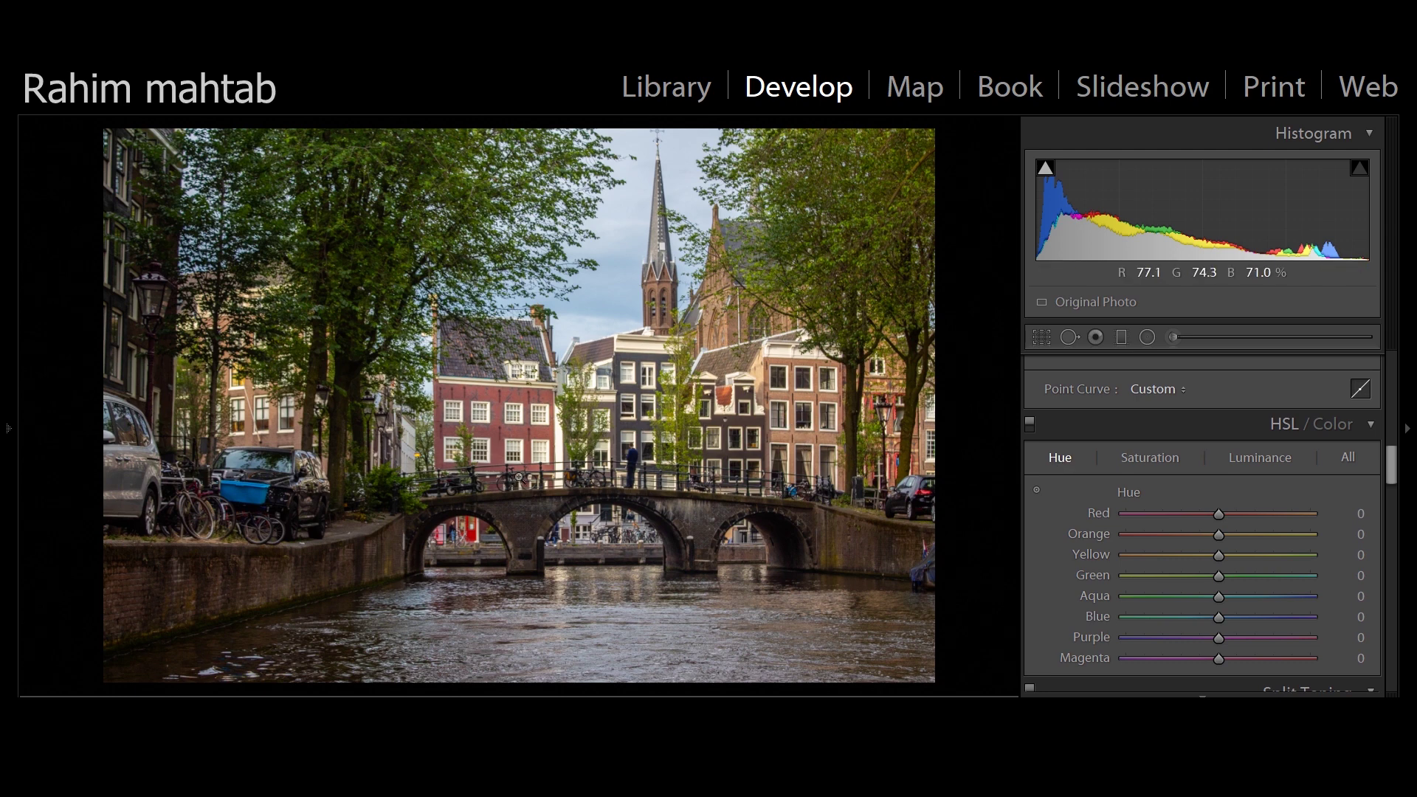
pyautogui.moveTo(1220, 515)
pyautogui.mouseDown()
pyautogui.moveTo(1271, 515)
pyautogui.moveTo(1202, 513)
pyautogui.mouseUp()
pyautogui.moveTo(1204, 514); pyautogui.dragTo(1211, 514)
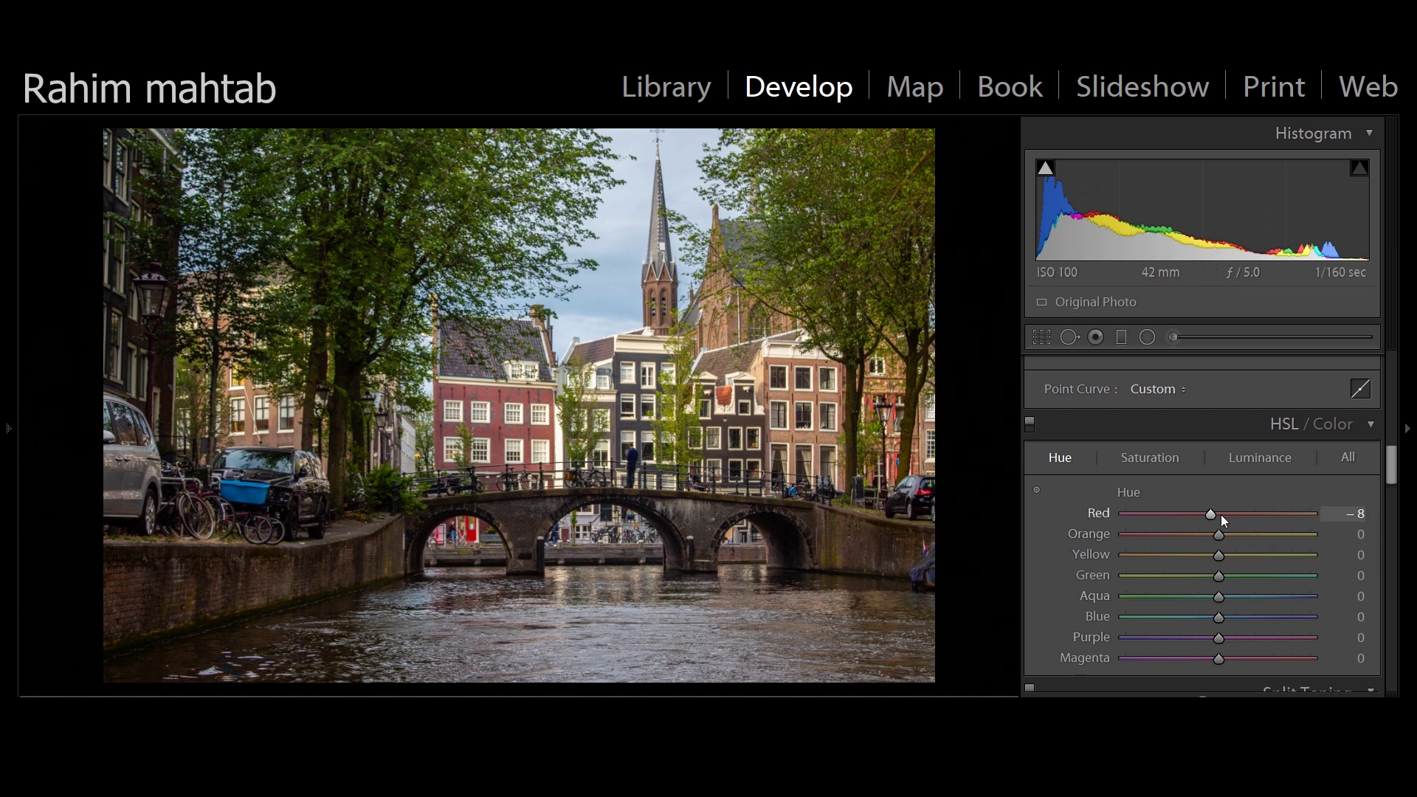
pyautogui.moveTo(1210, 515); pyautogui.dragTo(1260, 511)
pyautogui.moveTo(1219, 533)
pyautogui.mouseDown()
pyautogui.moveTo(1243, 532)
pyautogui.moveTo(1222, 533)
pyautogui.mouseUp()
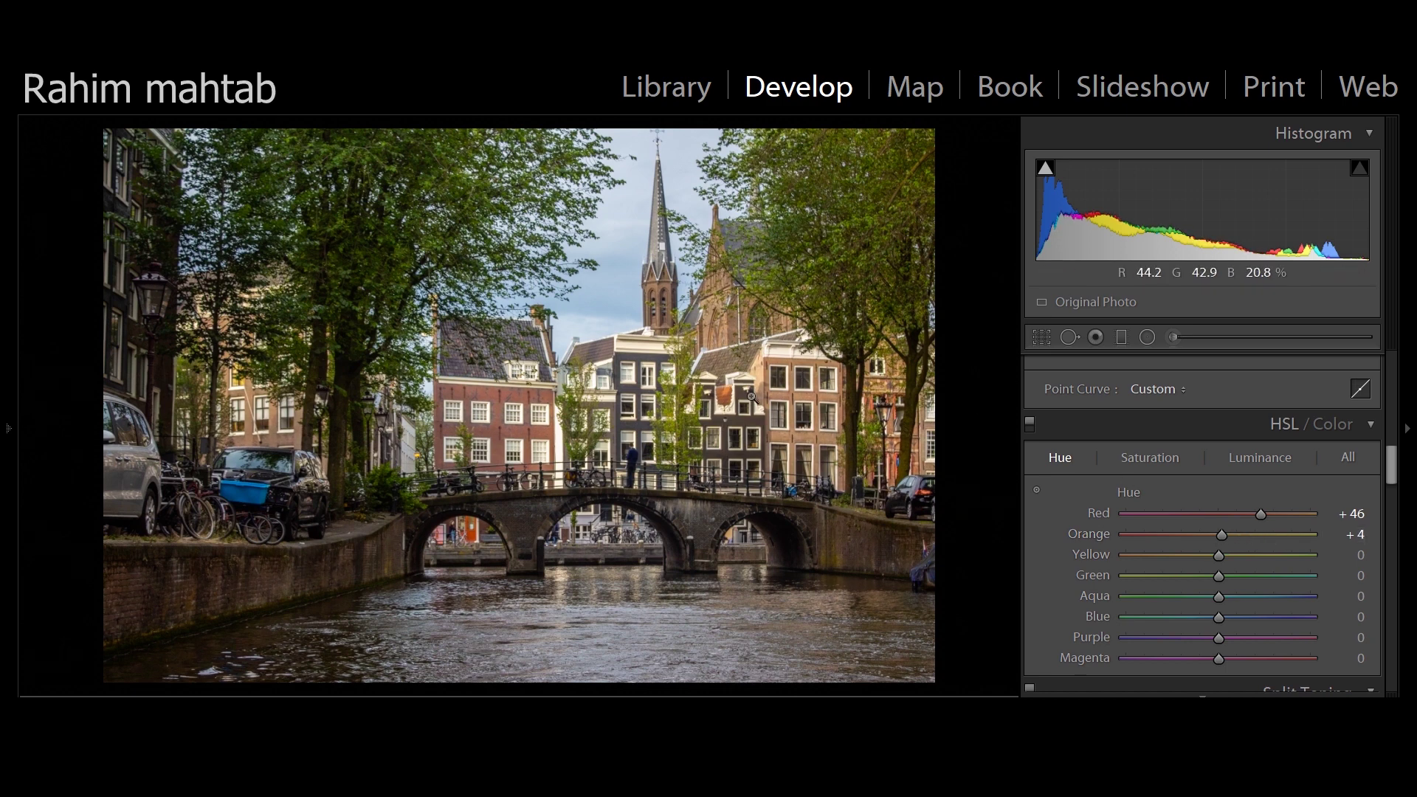
pyautogui.moveTo(1222, 533); pyautogui.dragTo(1251, 528)
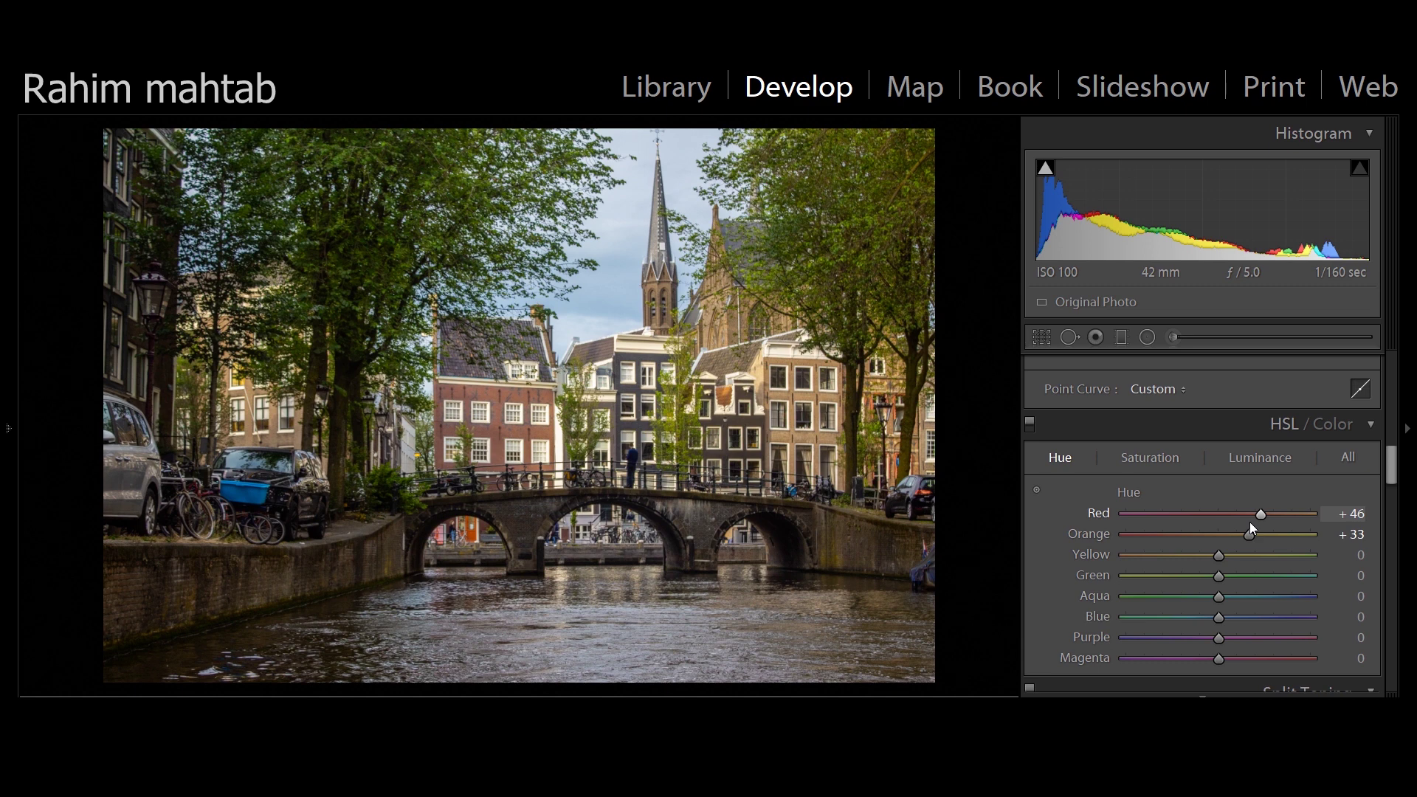
# Set the HSL Hue values to Yellow −16, Green +72 and Blue −46
pyautogui.moveTo(1221, 556); pyautogui.dragTo(1208, 556)
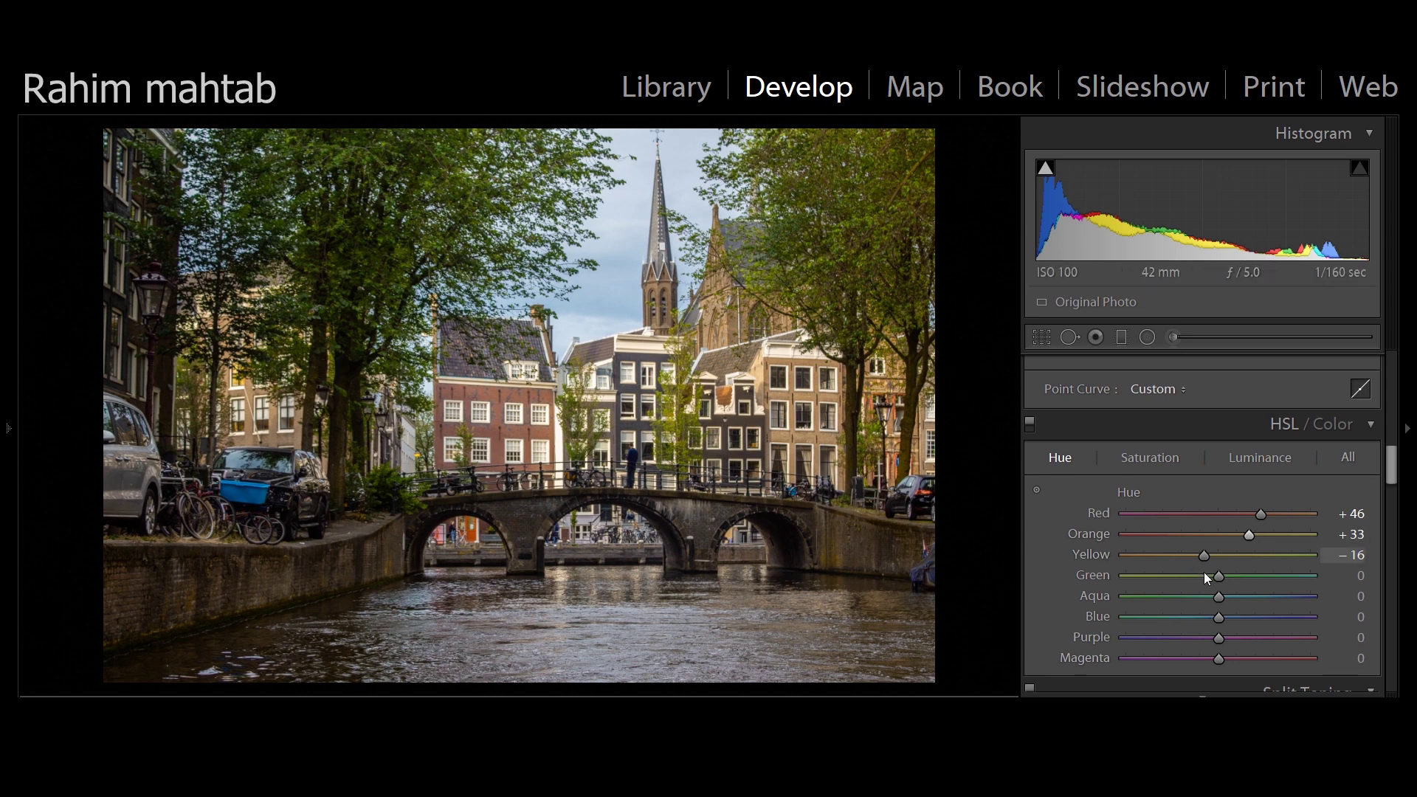
pyautogui.moveTo(1224, 578)
pyautogui.mouseDown()
pyautogui.moveTo(1142, 571)
pyautogui.moveTo(1282, 570)
pyautogui.moveTo(1226, 574)
pyautogui.mouseUp()
pyautogui.doubleClick(1098, 575)
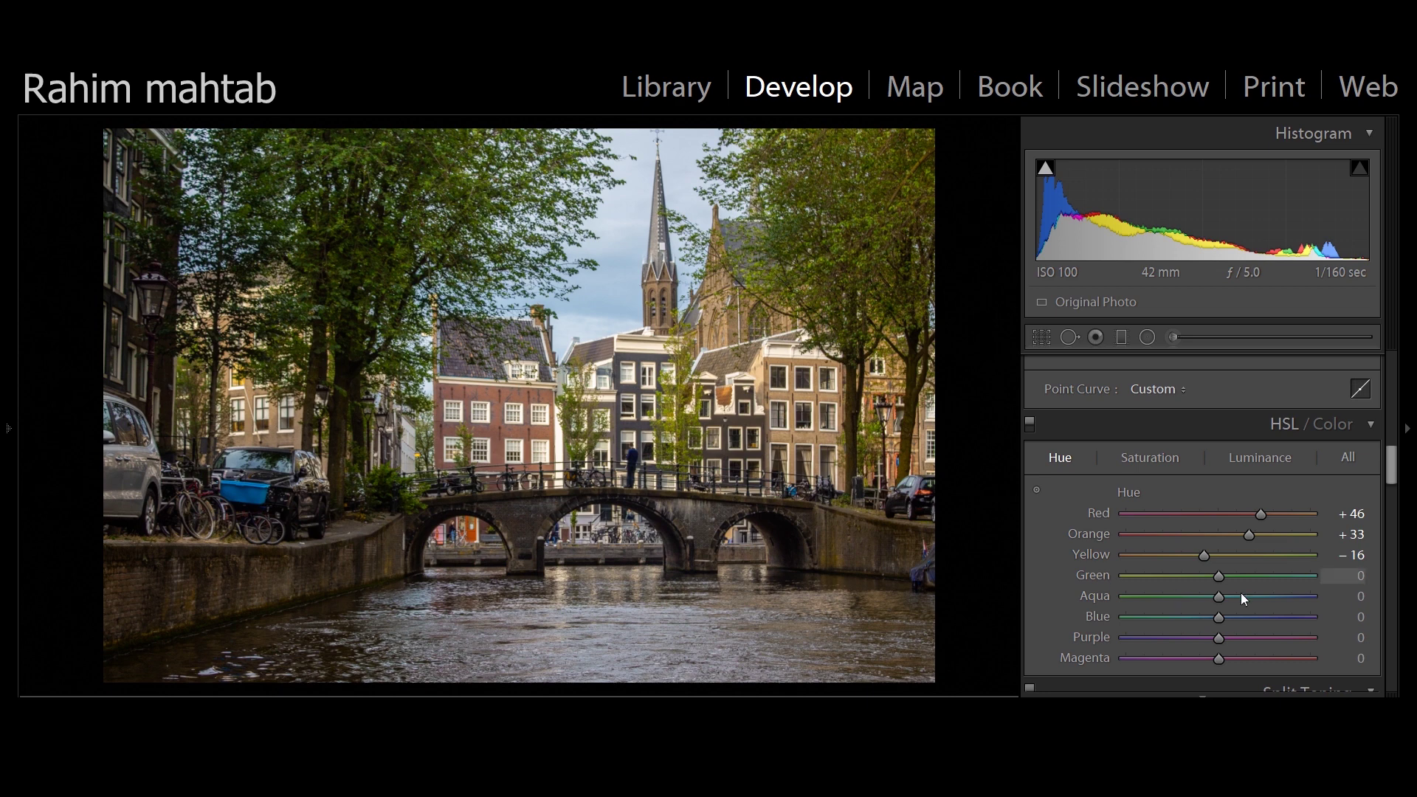
pyautogui.moveTo(1221, 575); pyautogui.dragTo(1290, 556)
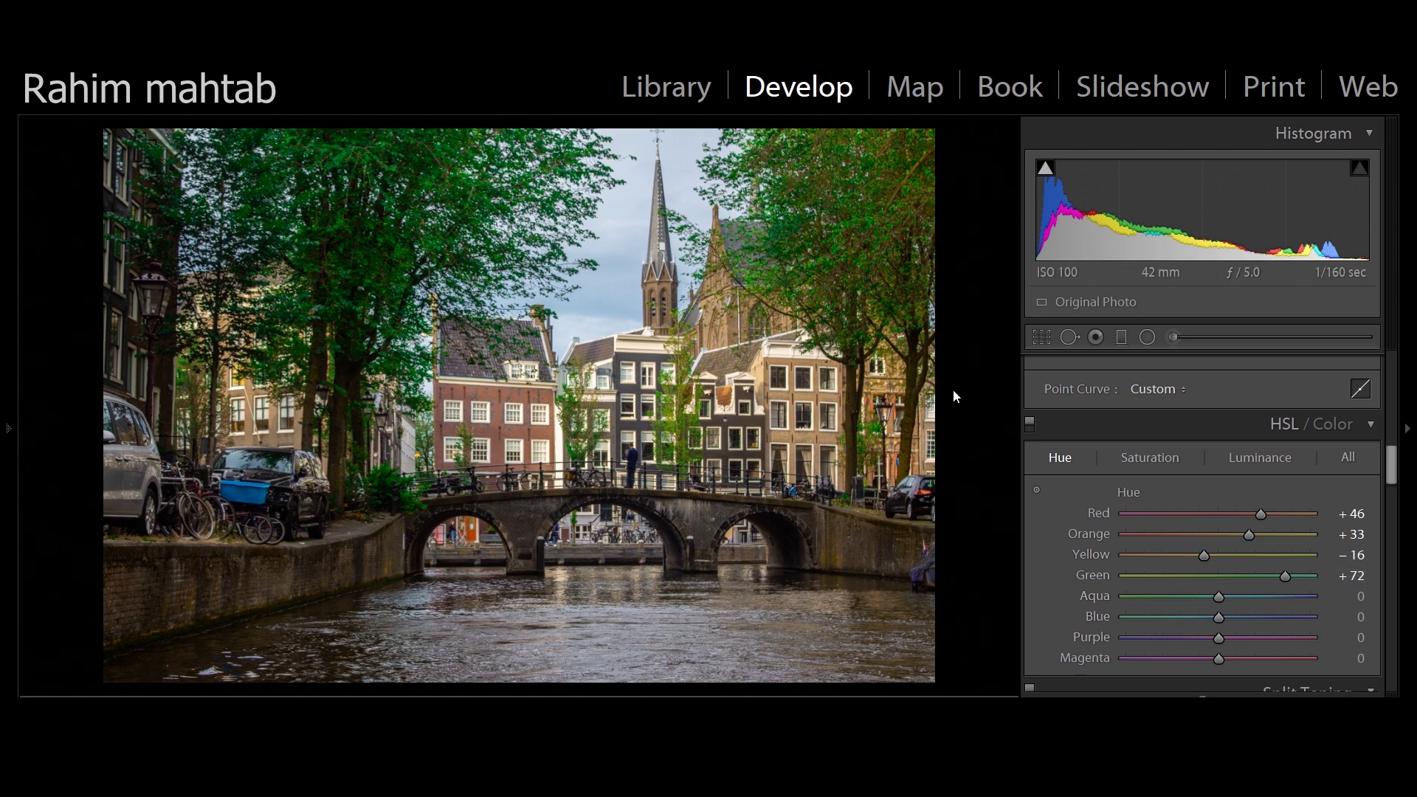
pyautogui.moveTo(1220, 622); pyautogui.dragTo(1173, 630)
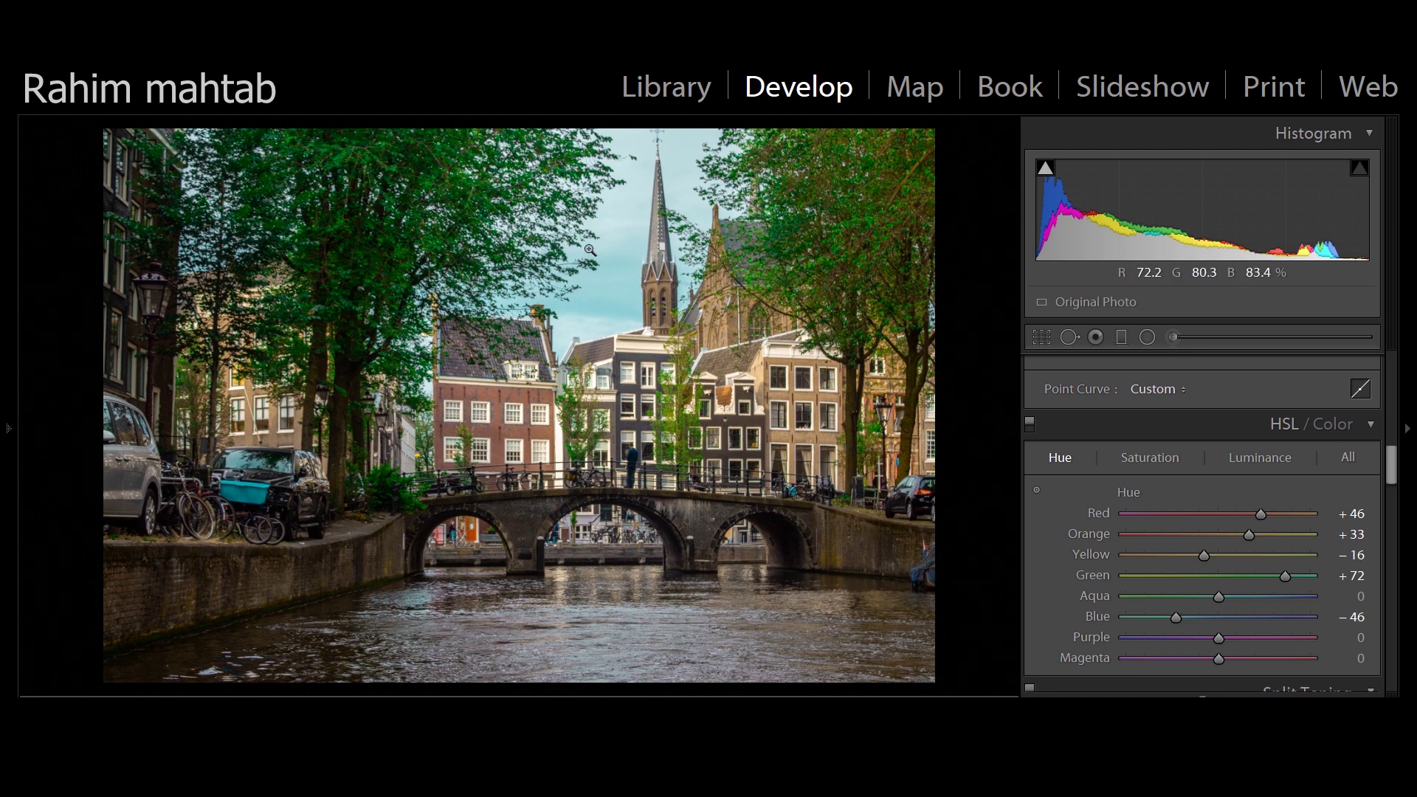
# Set the HSL Saturation values to Red +100, Orange +98, Green −100 and Blue −58
pyautogui.click(1166, 456)
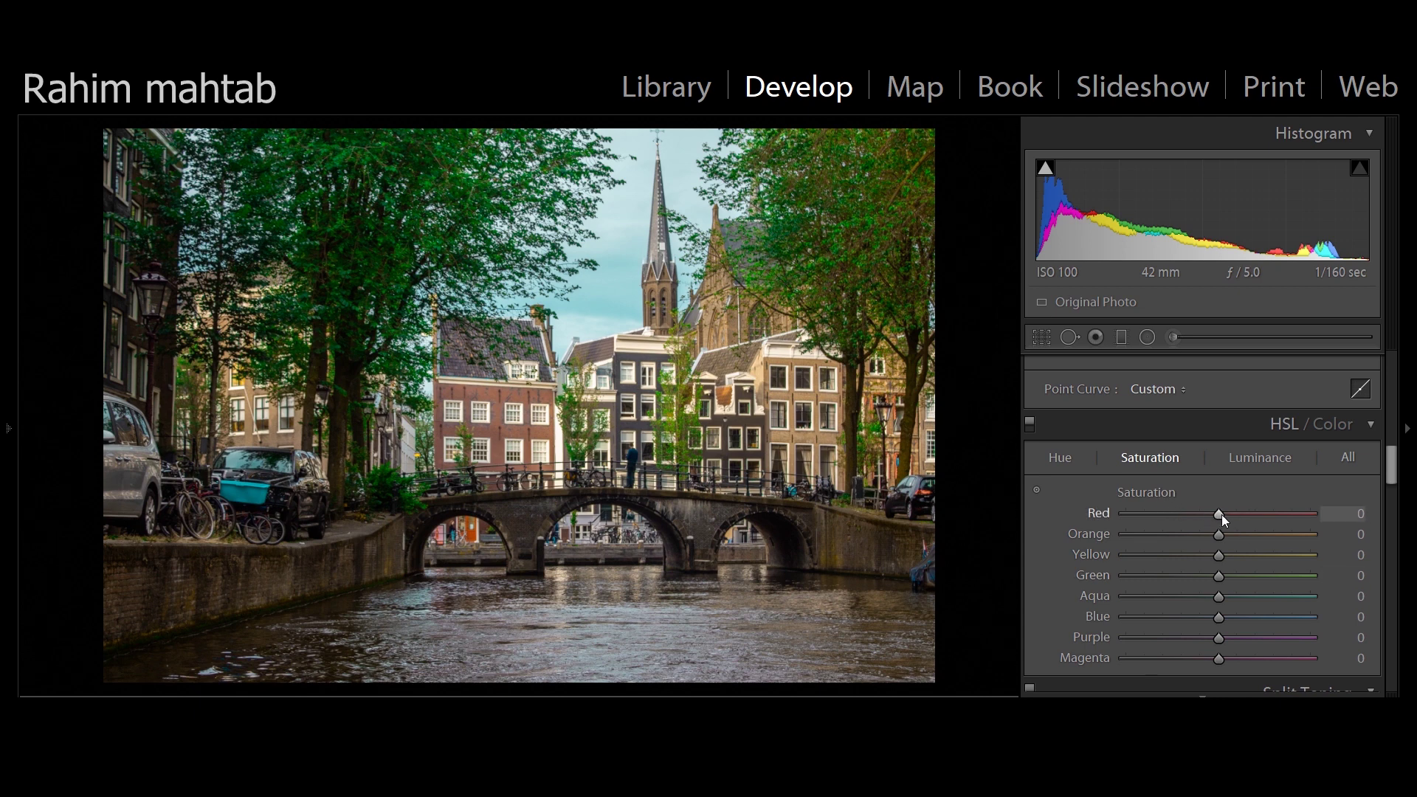
pyautogui.moveTo(1221, 515); pyautogui.dragTo(1321, 514)
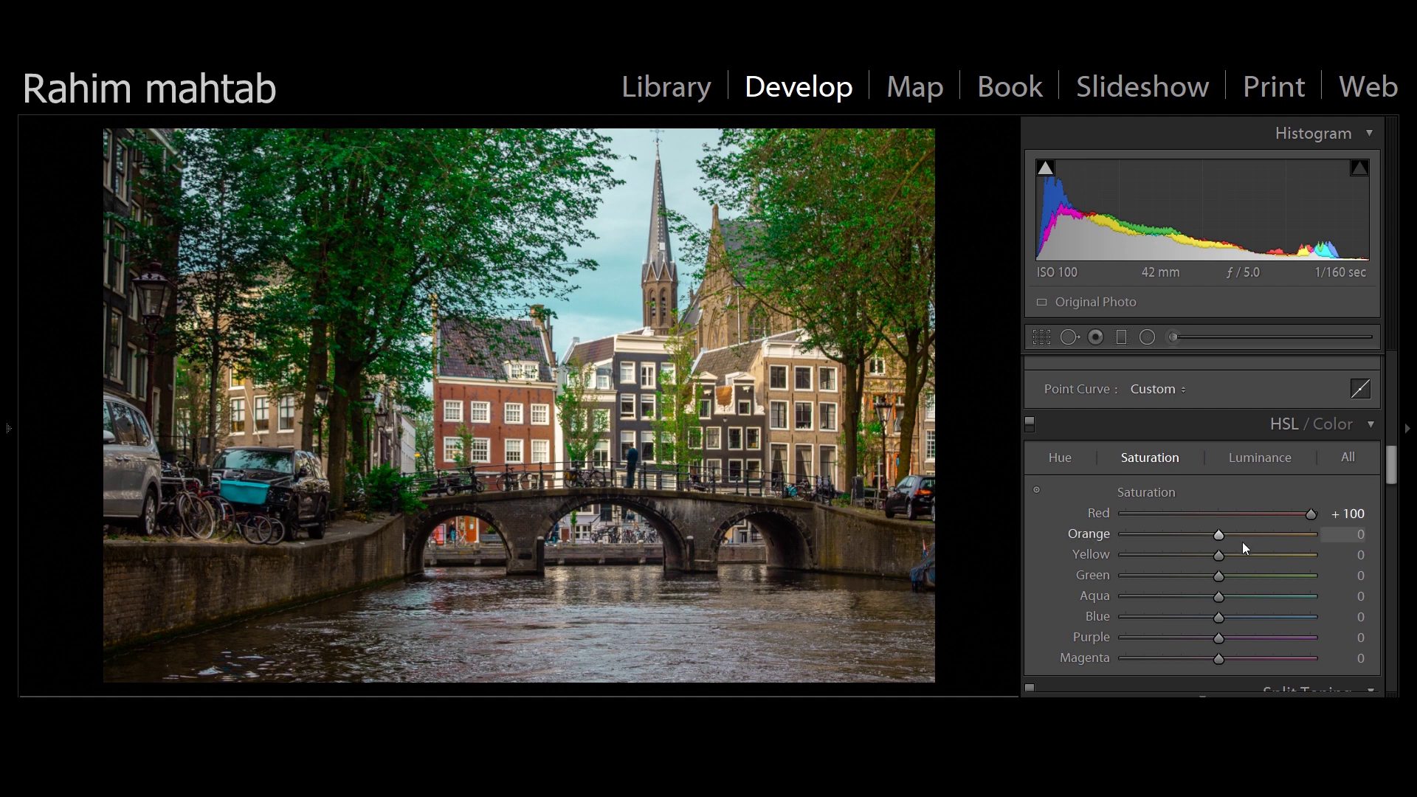
pyautogui.moveTo(1219, 538); pyautogui.dragTo(1309, 522)
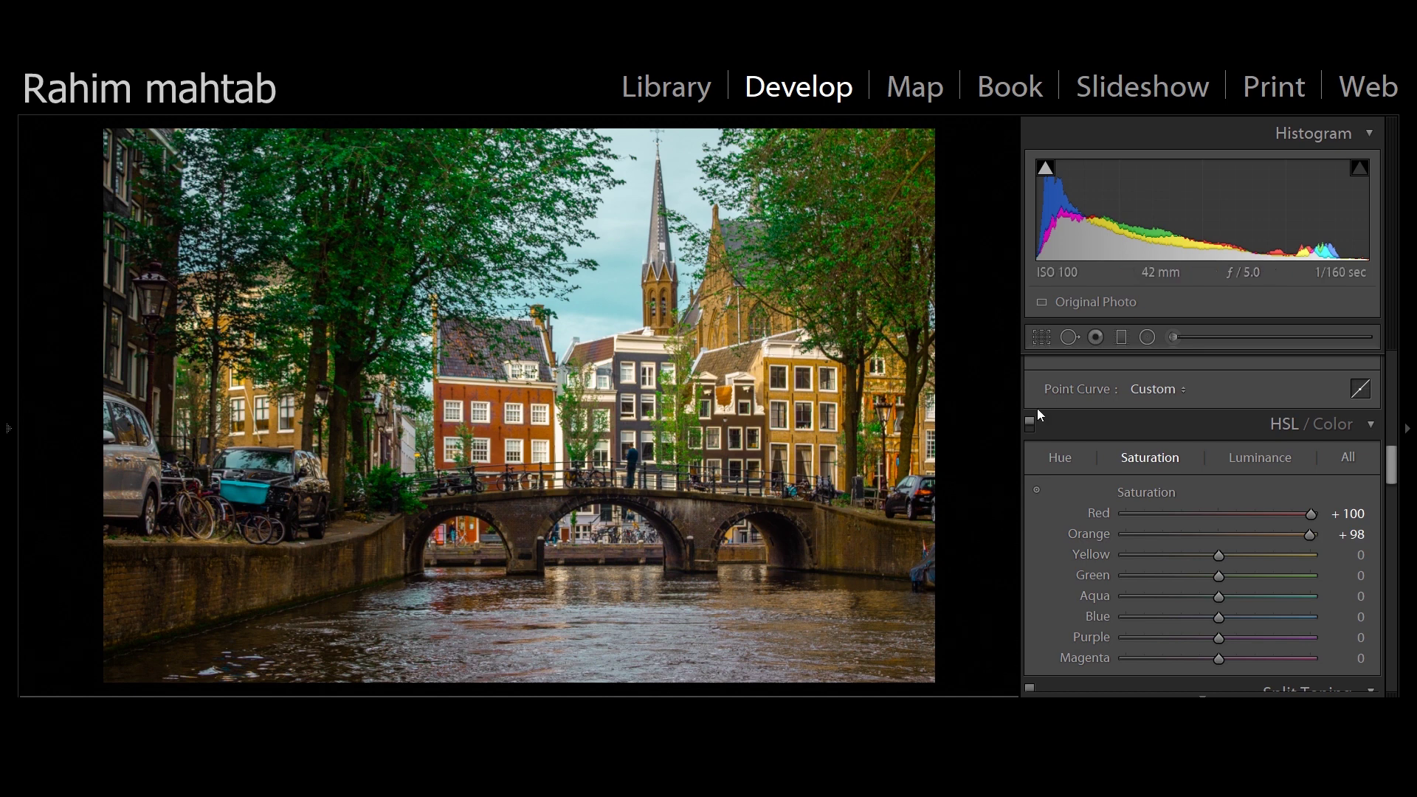
pyautogui.moveTo(1219, 576)
pyautogui.mouseDown()
pyautogui.moveTo(1099, 572)
pyautogui.moveTo(1212, 570)
pyautogui.mouseUp()
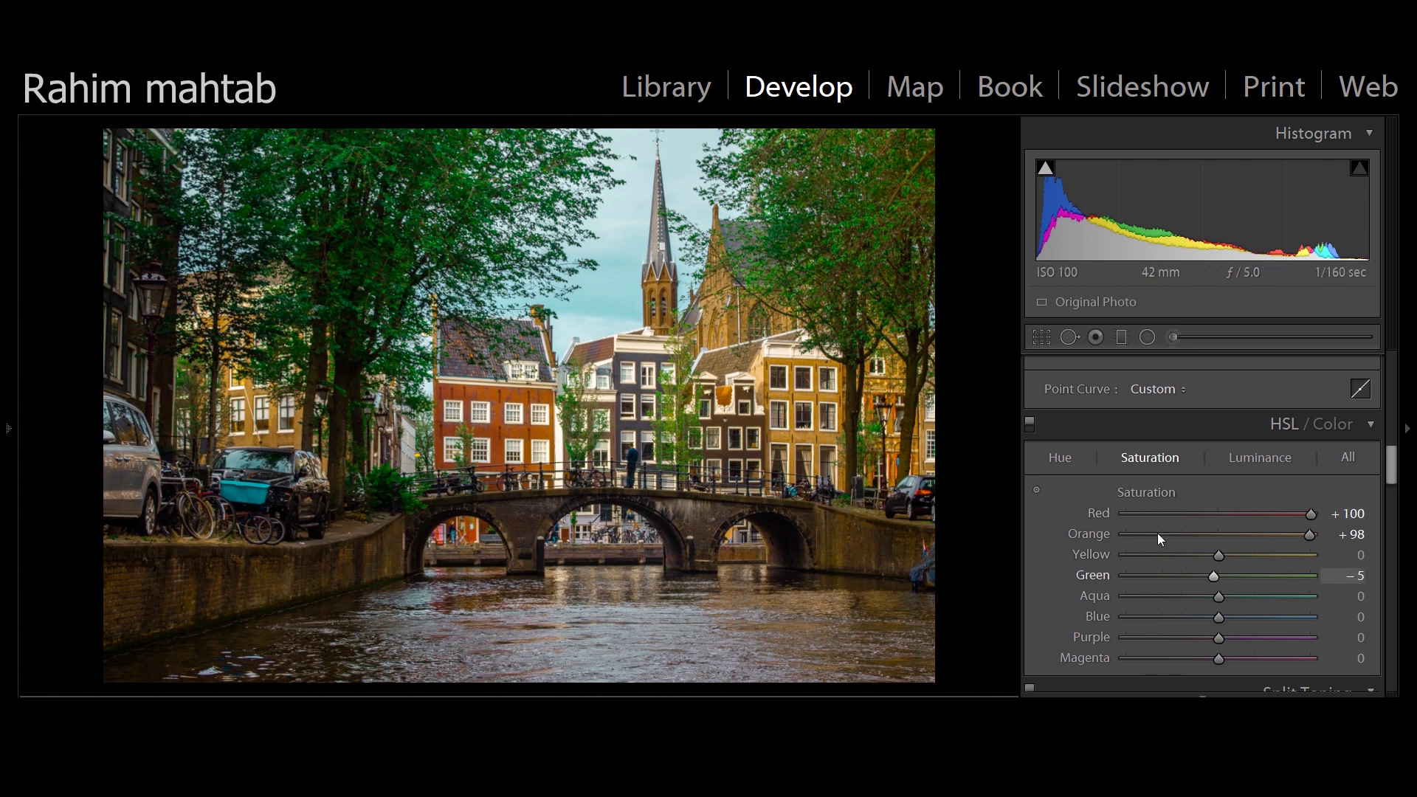
pyautogui.moveTo(1213, 577); pyautogui.dragTo(1069, 582)
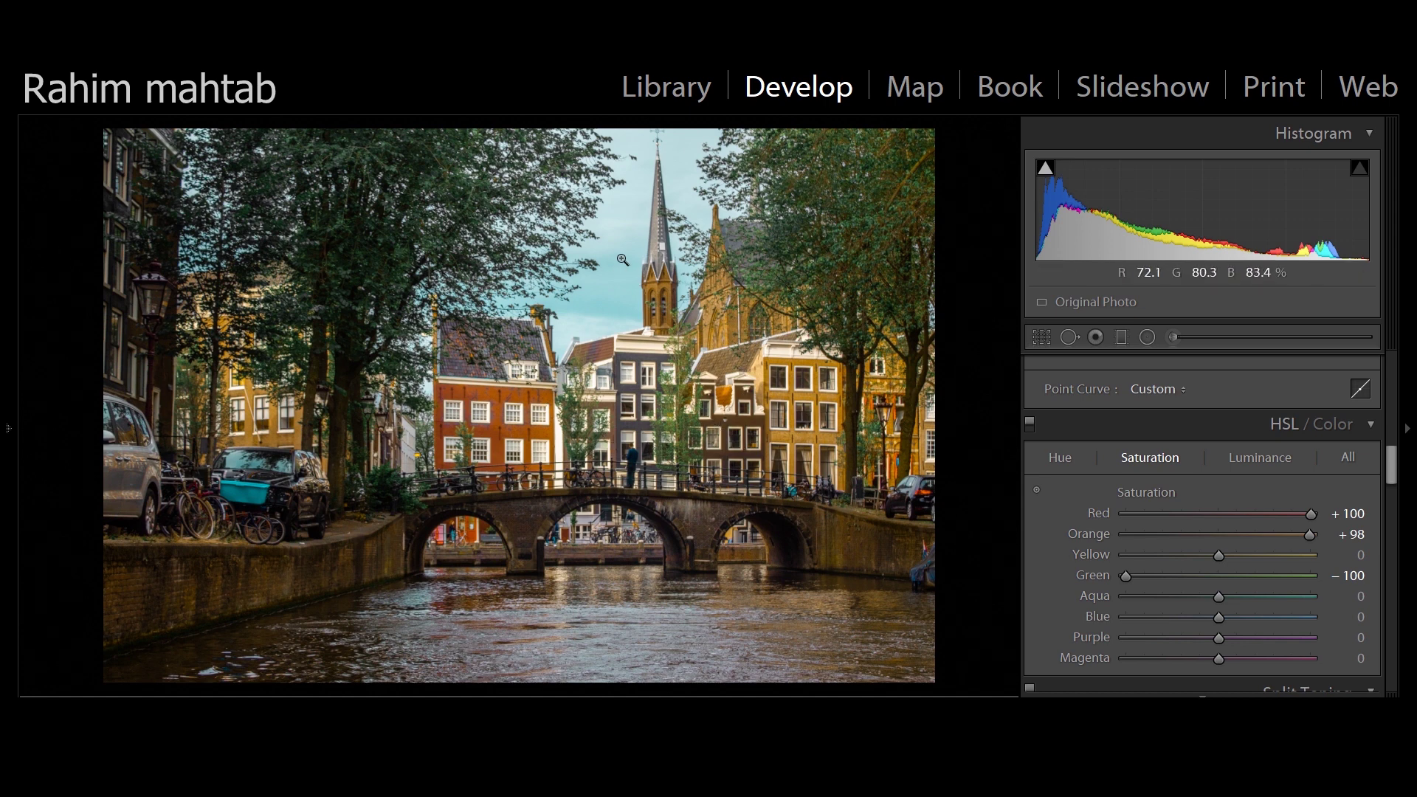
pyautogui.moveTo(1216, 622); pyautogui.dragTo(1162, 637)
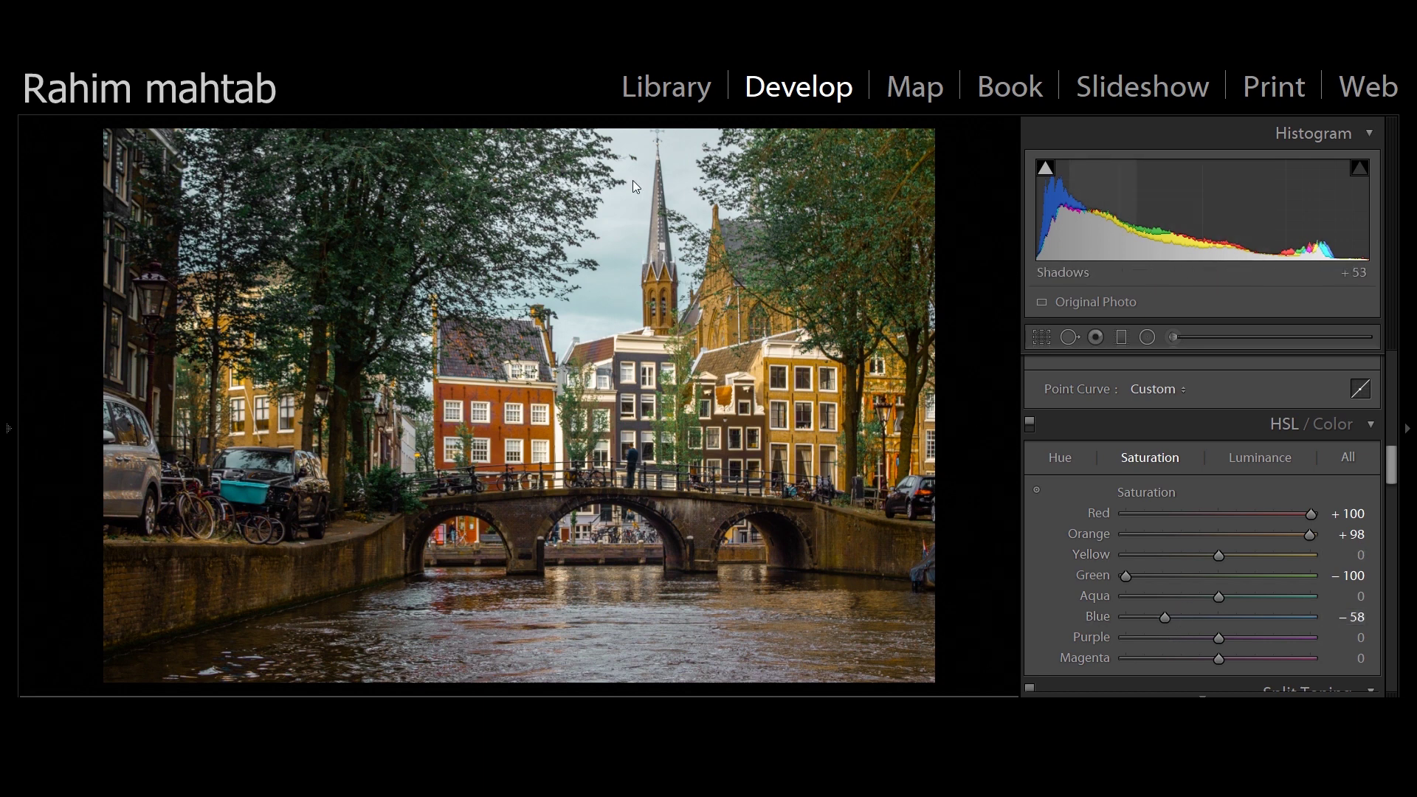
# Set the HSL Luminance values to Red +53, Orange +21, Yellow +22 and Green −44
pyautogui.click(1256, 460)
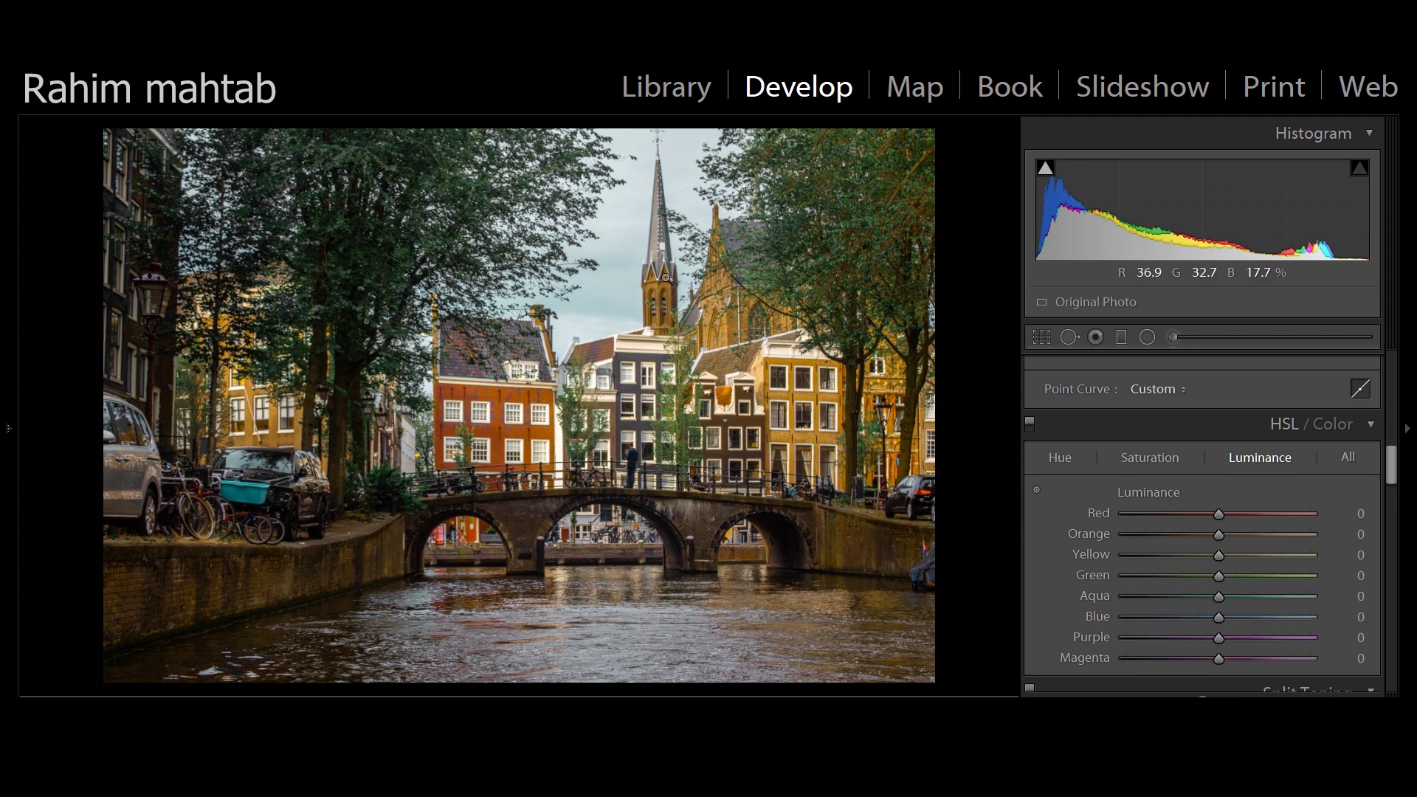
pyautogui.moveTo(1218, 514); pyautogui.dragTo(1241, 537)
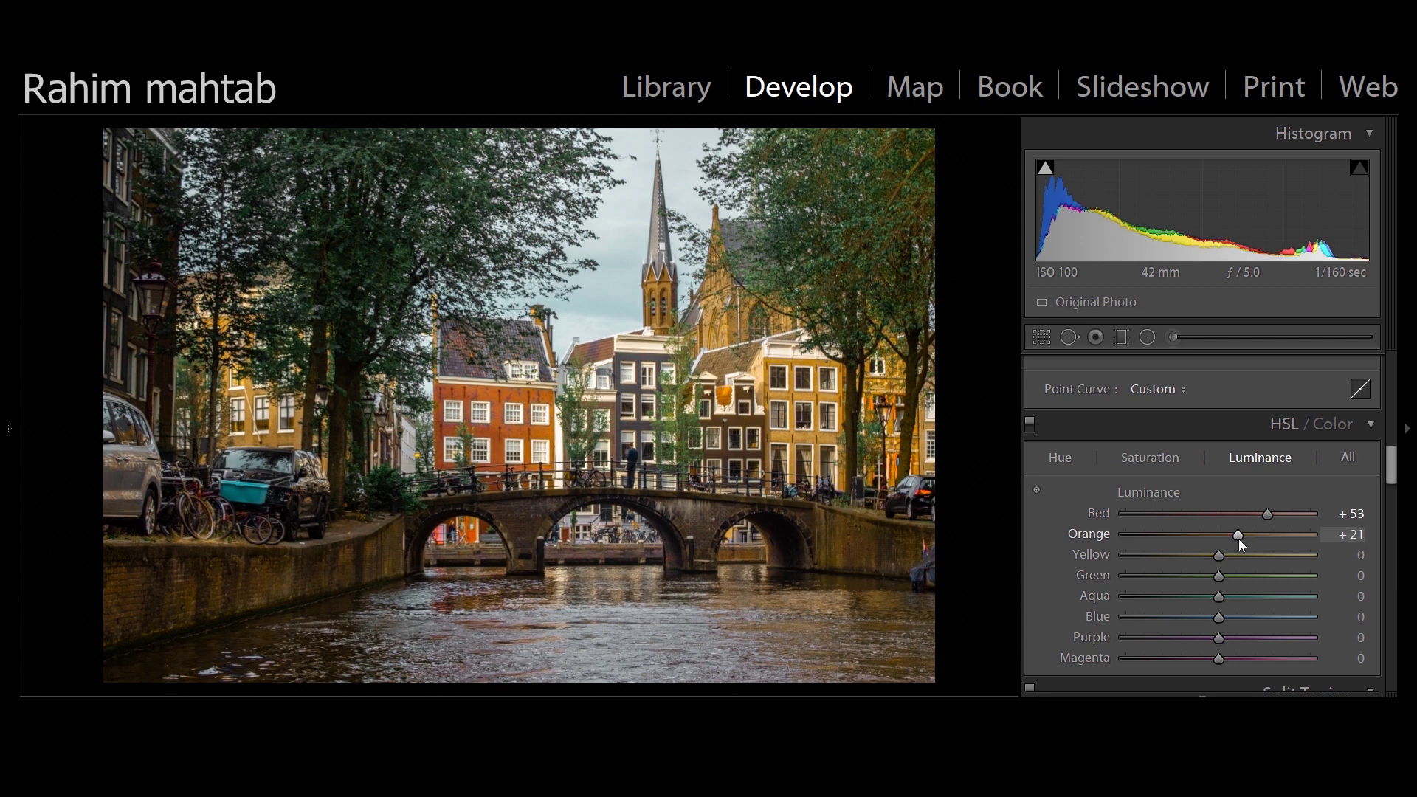
pyautogui.moveTo(1220, 555); pyautogui.dragTo(1242, 558)
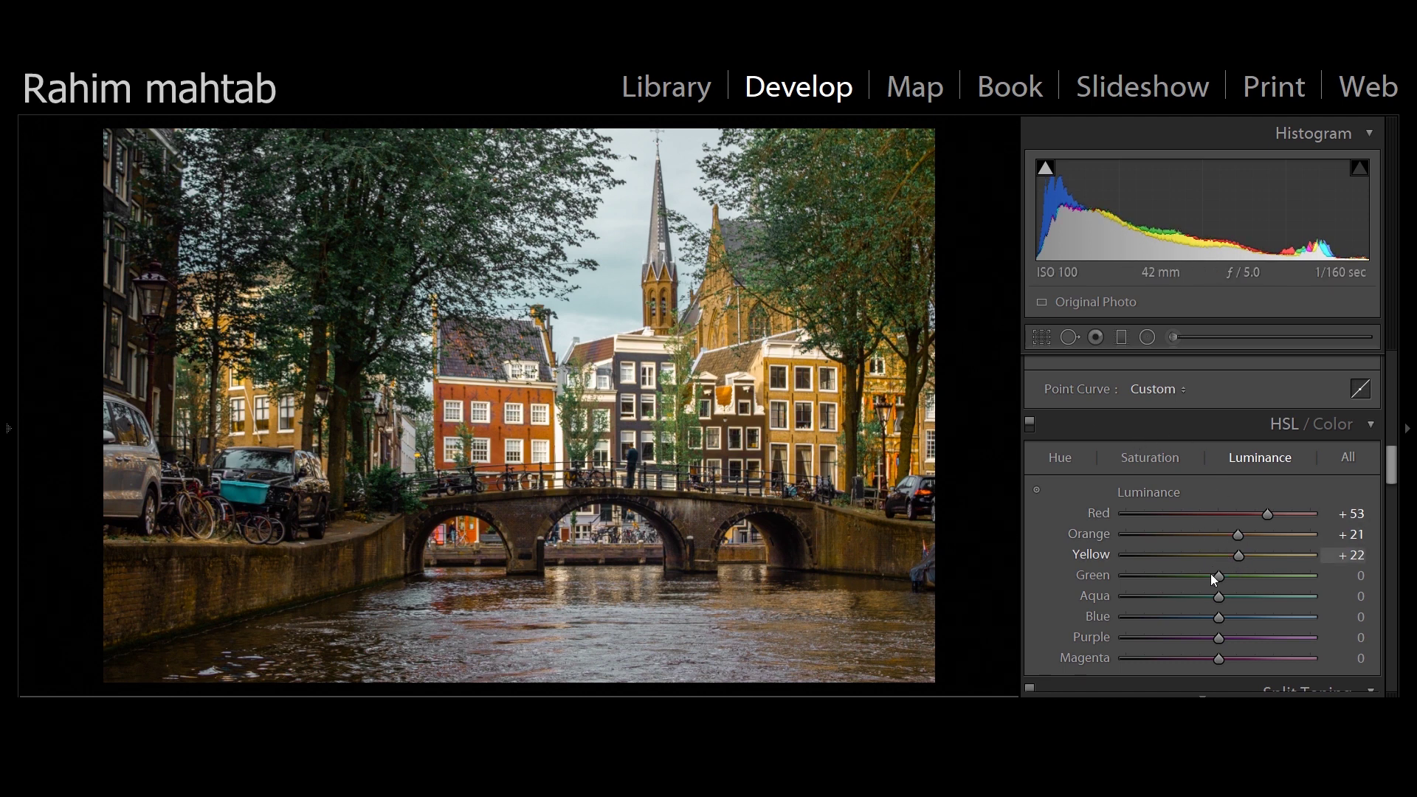
pyautogui.moveTo(1216, 575); pyautogui.dragTo(1177, 591)
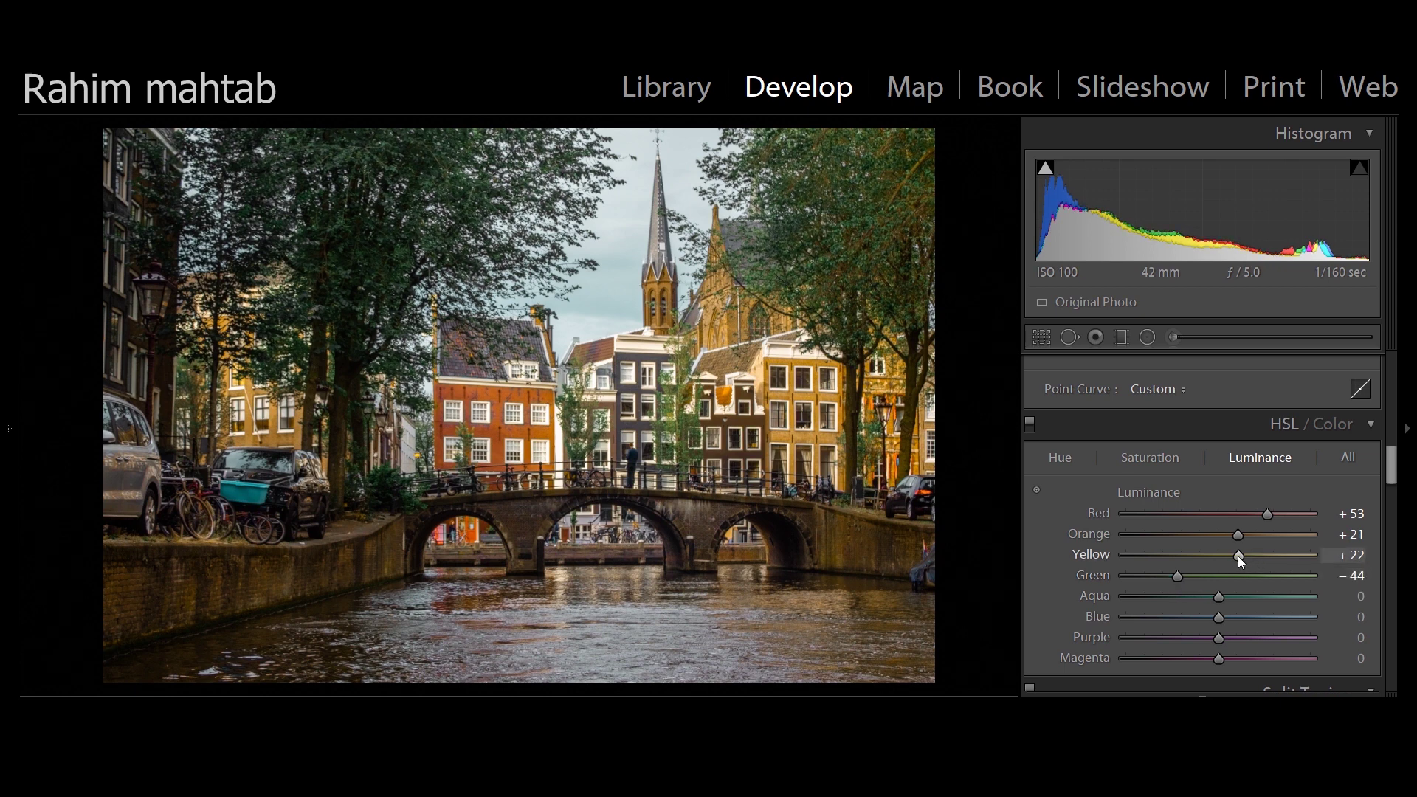
# Fine-tune the Yellow luminance to +19 and compare the edited photo with its original version
pyautogui.scroll(4, 1246, 555)
pyautogui.scroll(-5, 1225, 553)
pyautogui.press('\\')
pyautogui.press('\\')
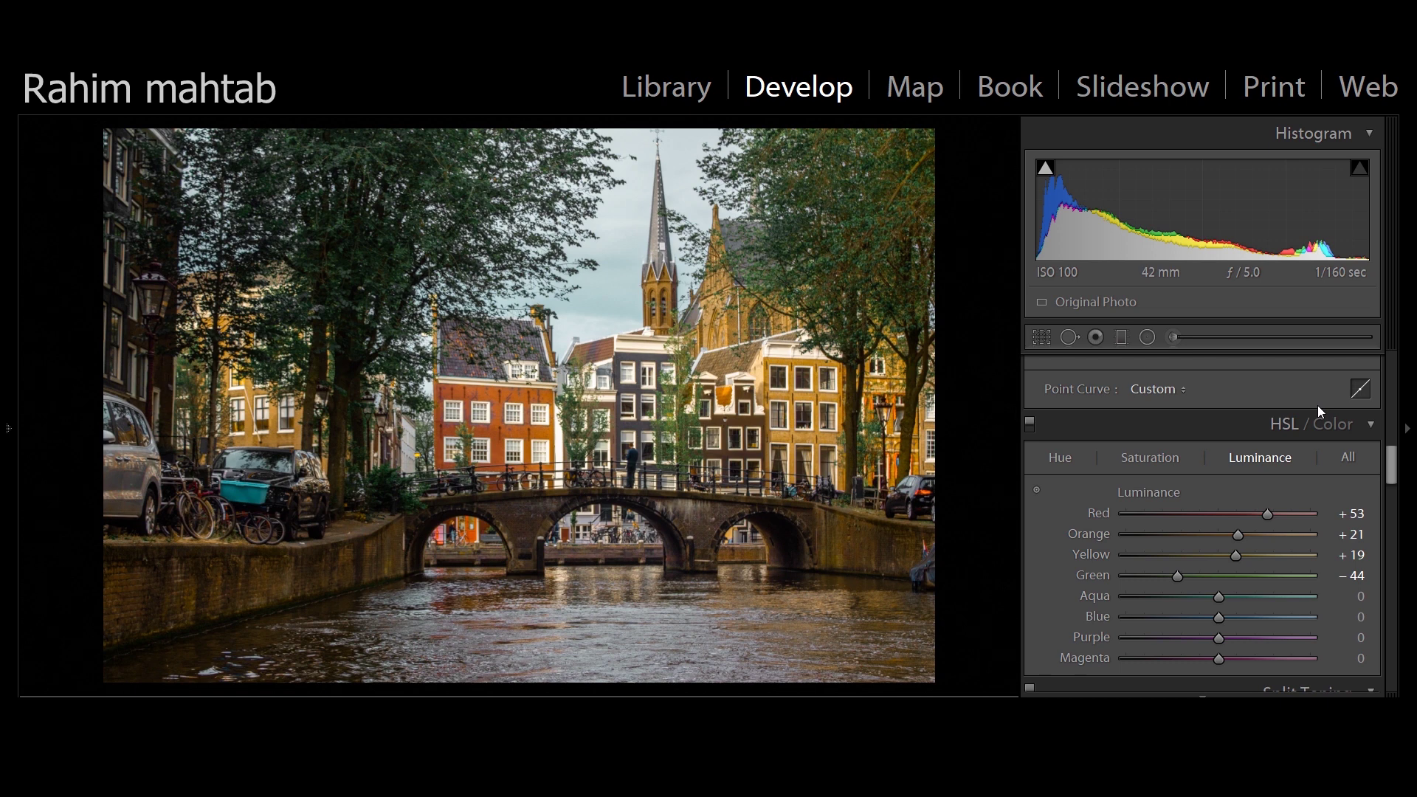
# Add a diagonal graduated filter from the photo's upper-left corner toward the trees, with Exposure 1.57 and Temp 100
pyautogui.moveTo(1391, 462); pyautogui.dragTo(1391, 369)
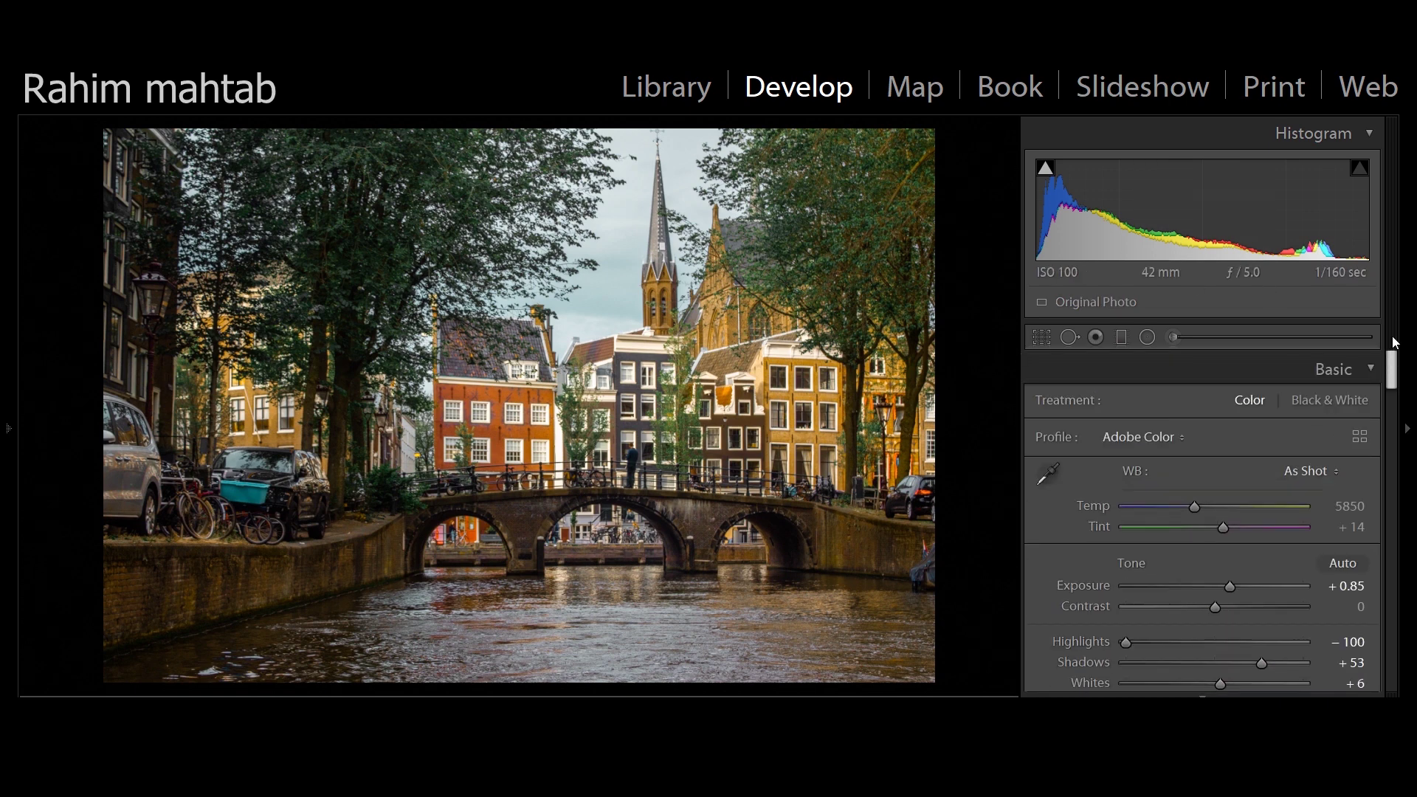
pyautogui.click(1122, 338)
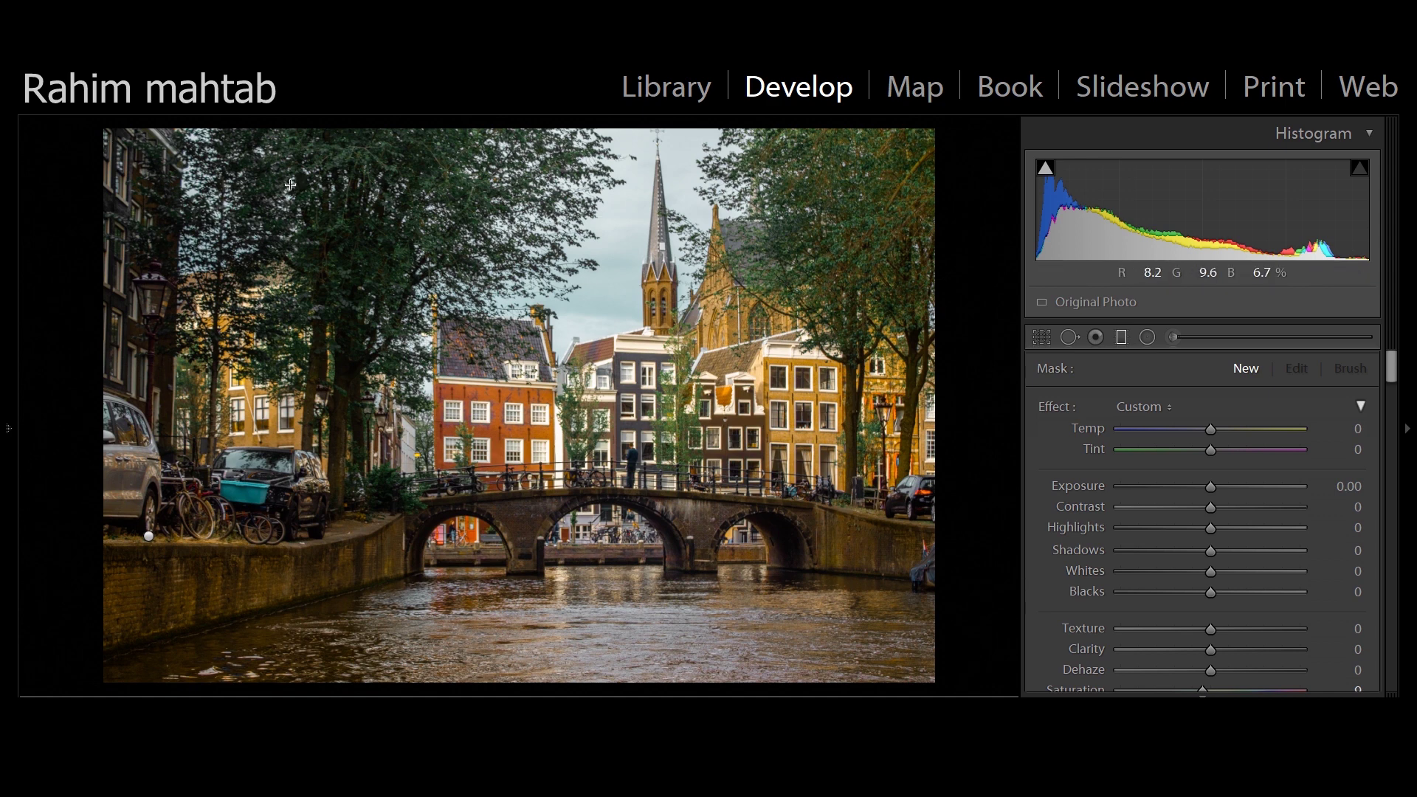
pyautogui.moveTo(103, 126); pyautogui.dragTo(314, 347)
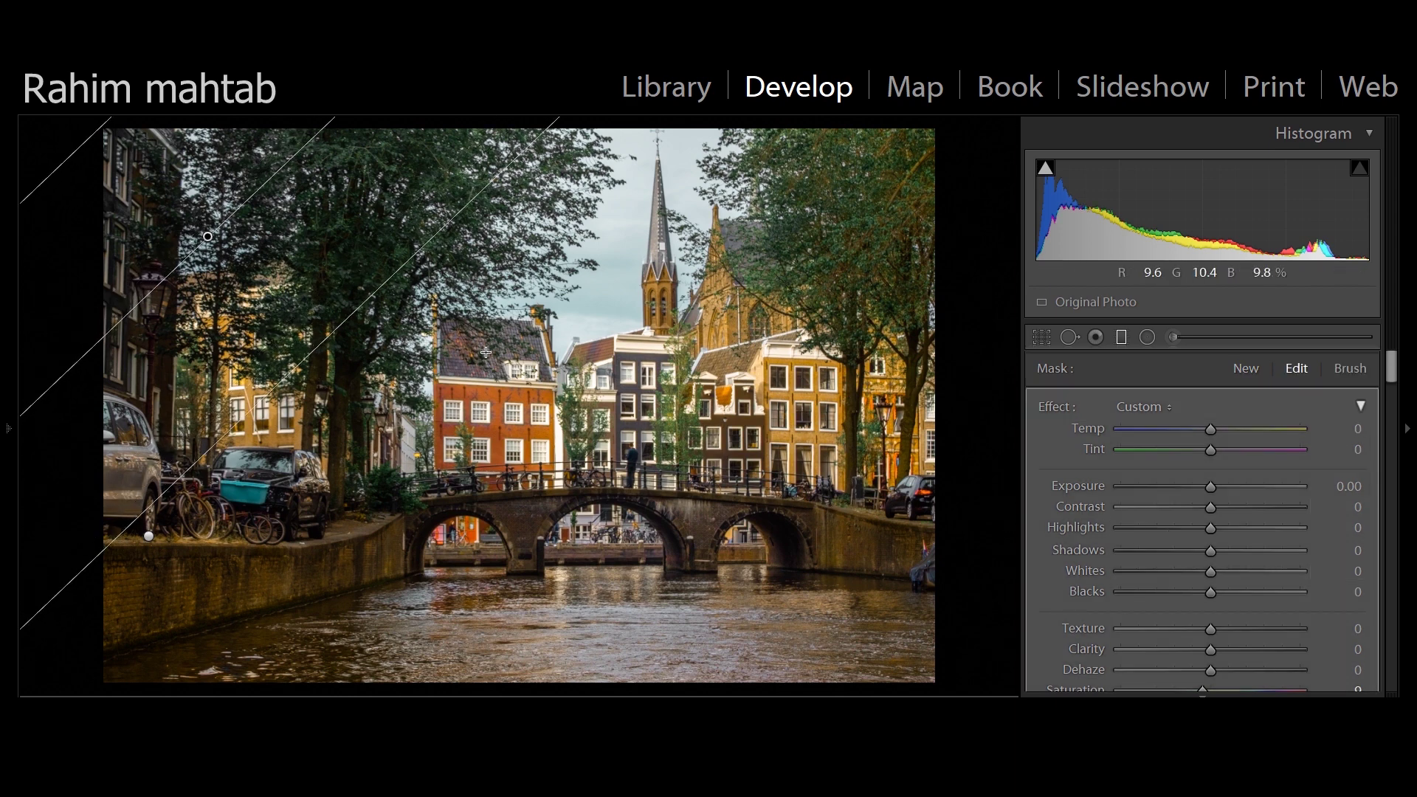
pyautogui.moveTo(1211, 489); pyautogui.dragTo(1246, 477)
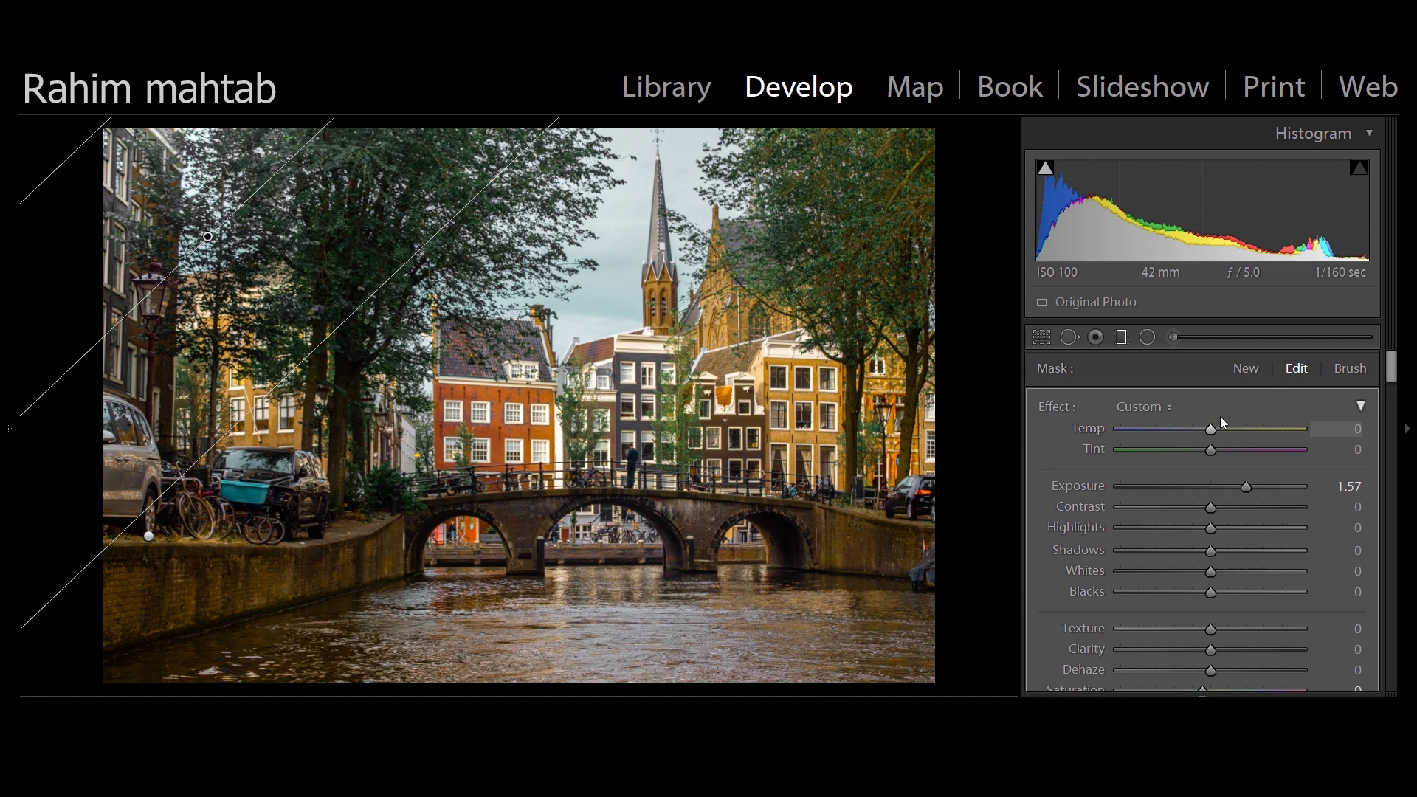
pyautogui.moveTo(1215, 428); pyautogui.dragTo(1382, 428)
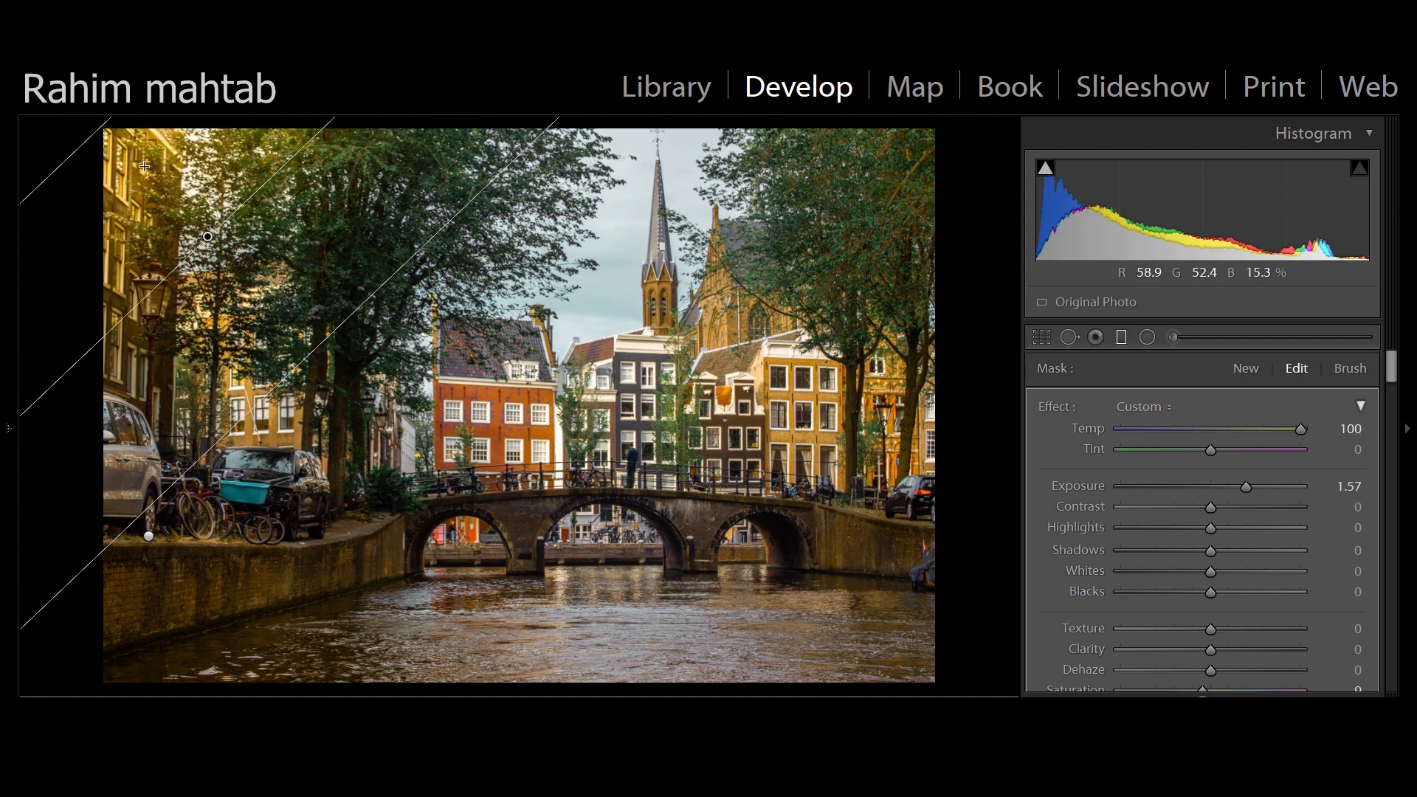
# Lower the graduated filter's Saturation and compare the finished edit with the original photo
pyautogui.moveTo(1392, 368); pyautogui.dragTo(1393, 387)
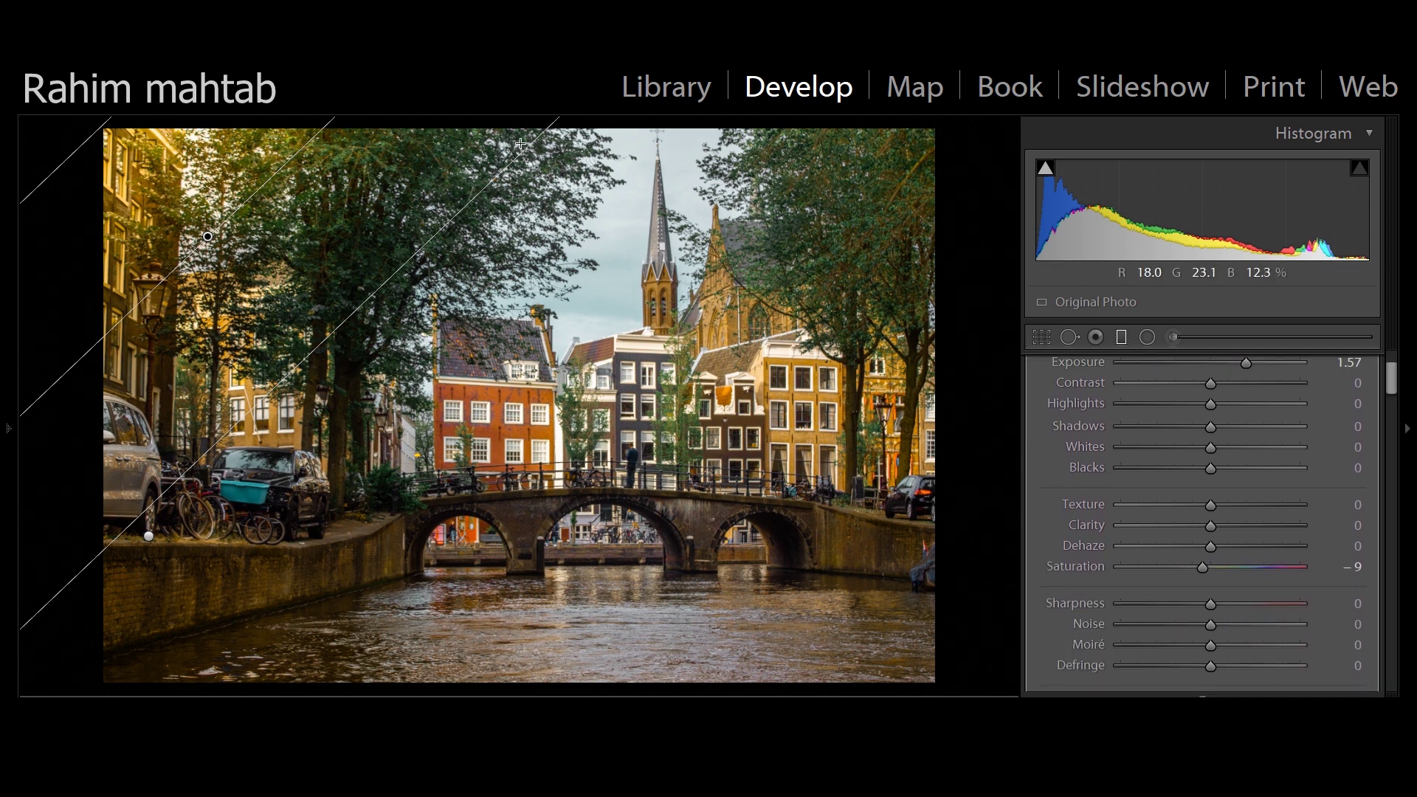
pyautogui.moveTo(1206, 566); pyautogui.dragTo(1158, 558)
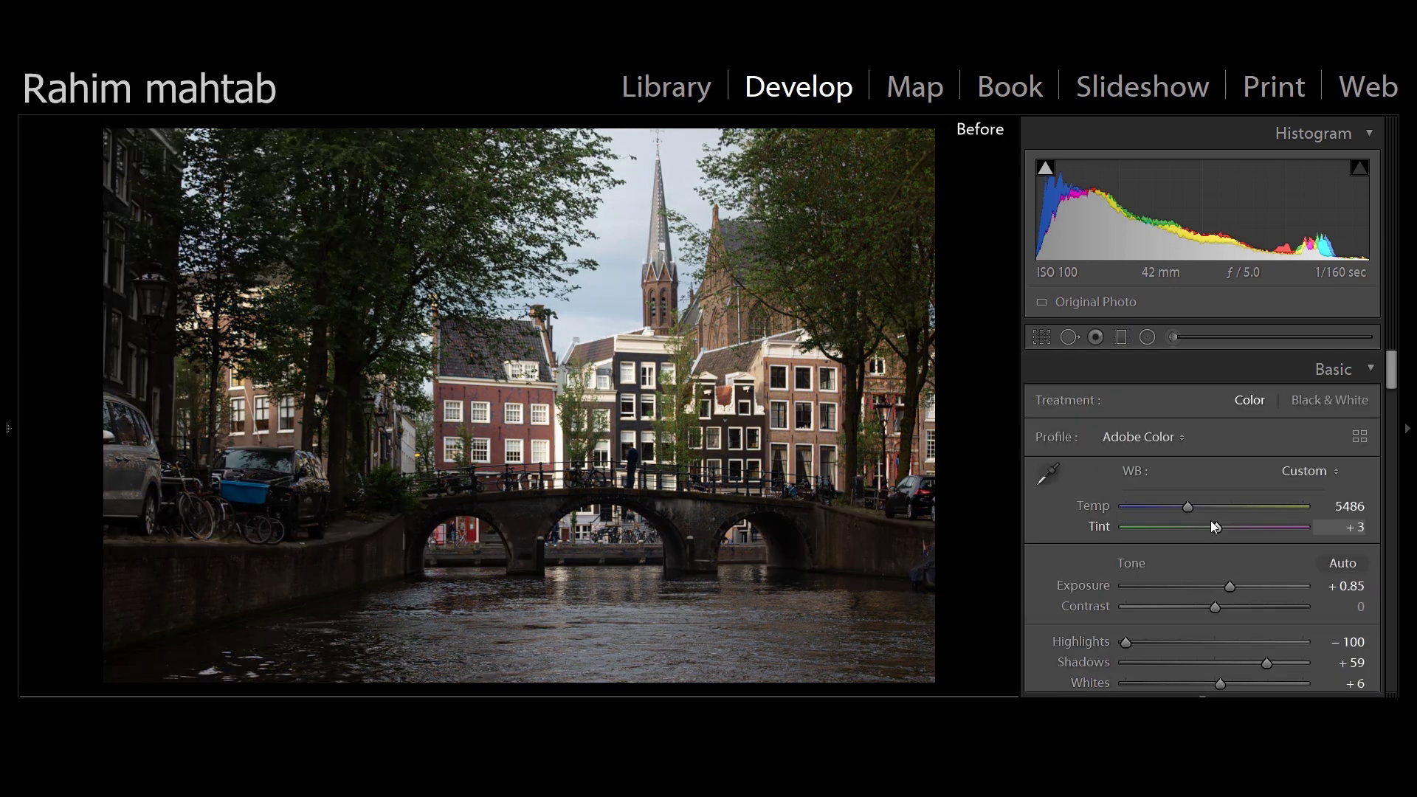
pyautogui.press('\\')
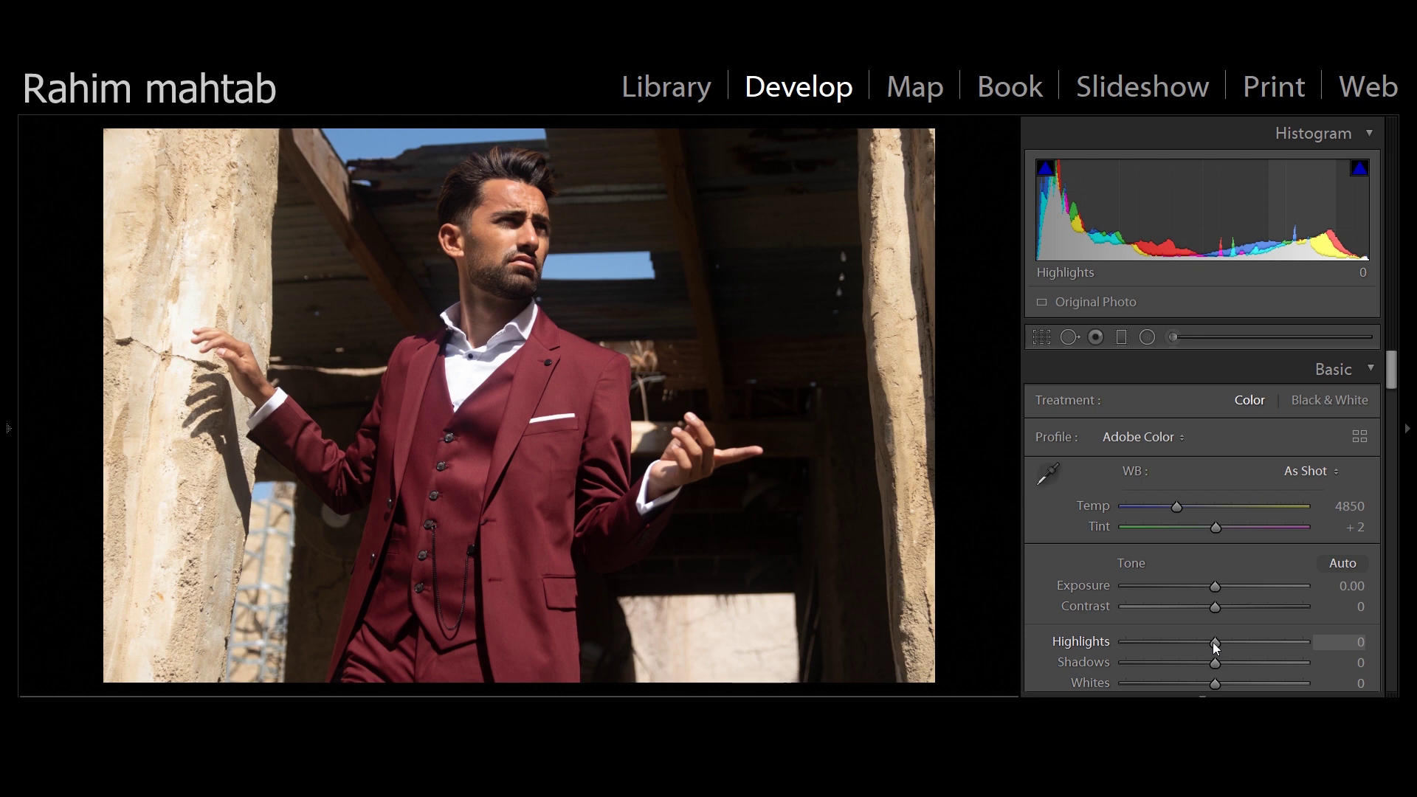
# Set the portrait's Highlights to −100 and sample the man's white shirt as the neutral for white balance
pyautogui.moveTo(1215, 642); pyautogui.dragTo(1060, 616)
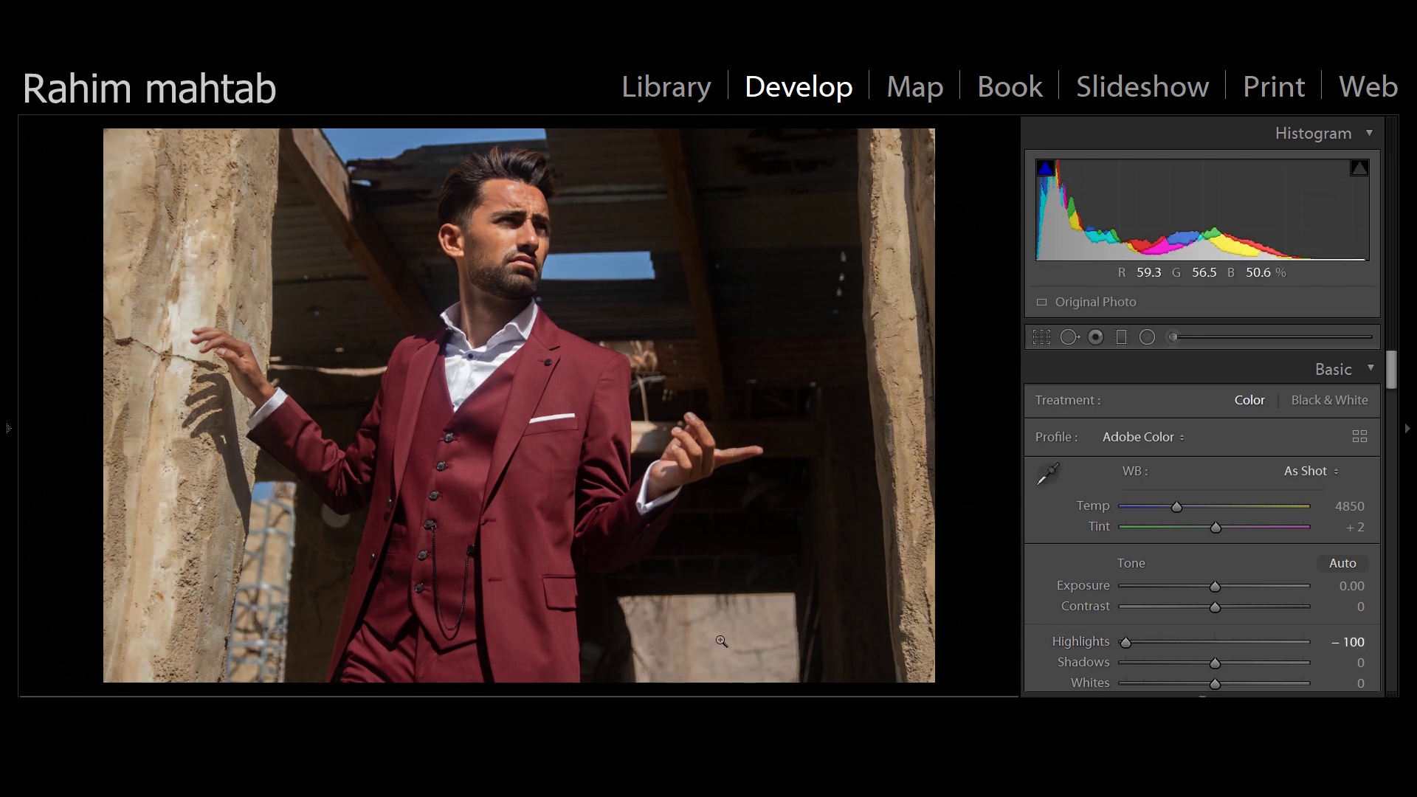
pyautogui.click(1048, 473)
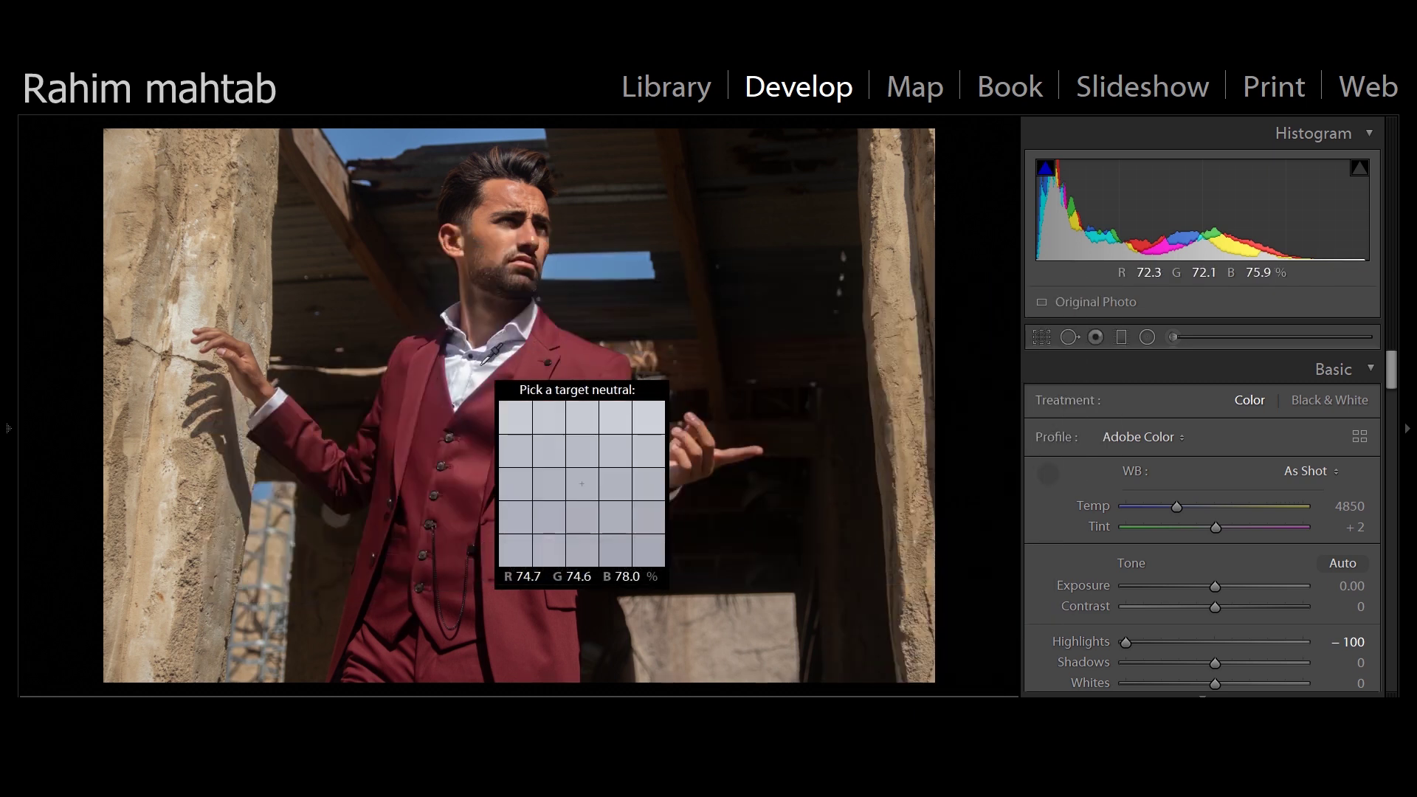
pyautogui.click(484, 362)
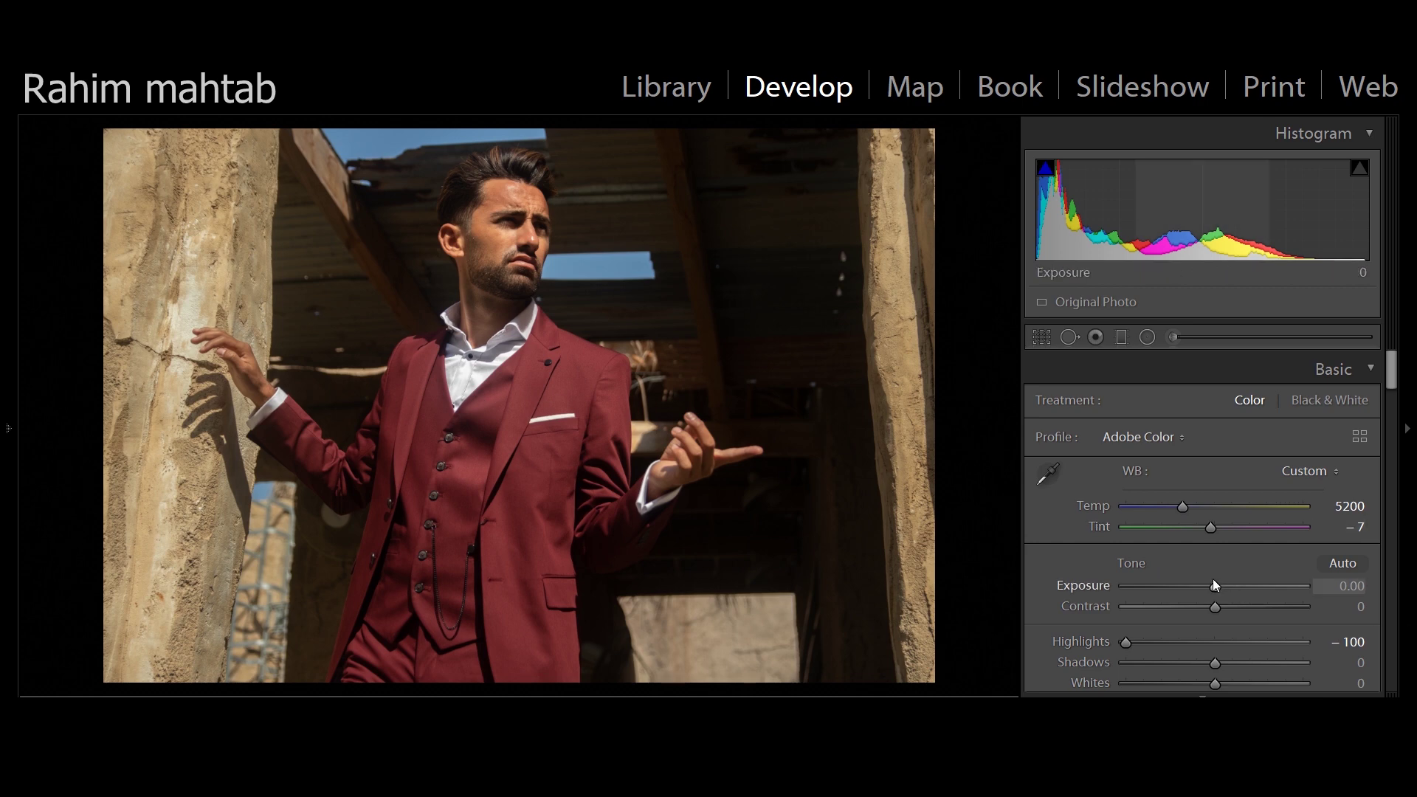
# Set the portrait's Exposure to +0.39 and Shadows to +25
pyautogui.moveTo(1217, 583); pyautogui.dragTo(1222, 580)
pyautogui.moveTo(1390, 375); pyautogui.dragTo(1390, 385)
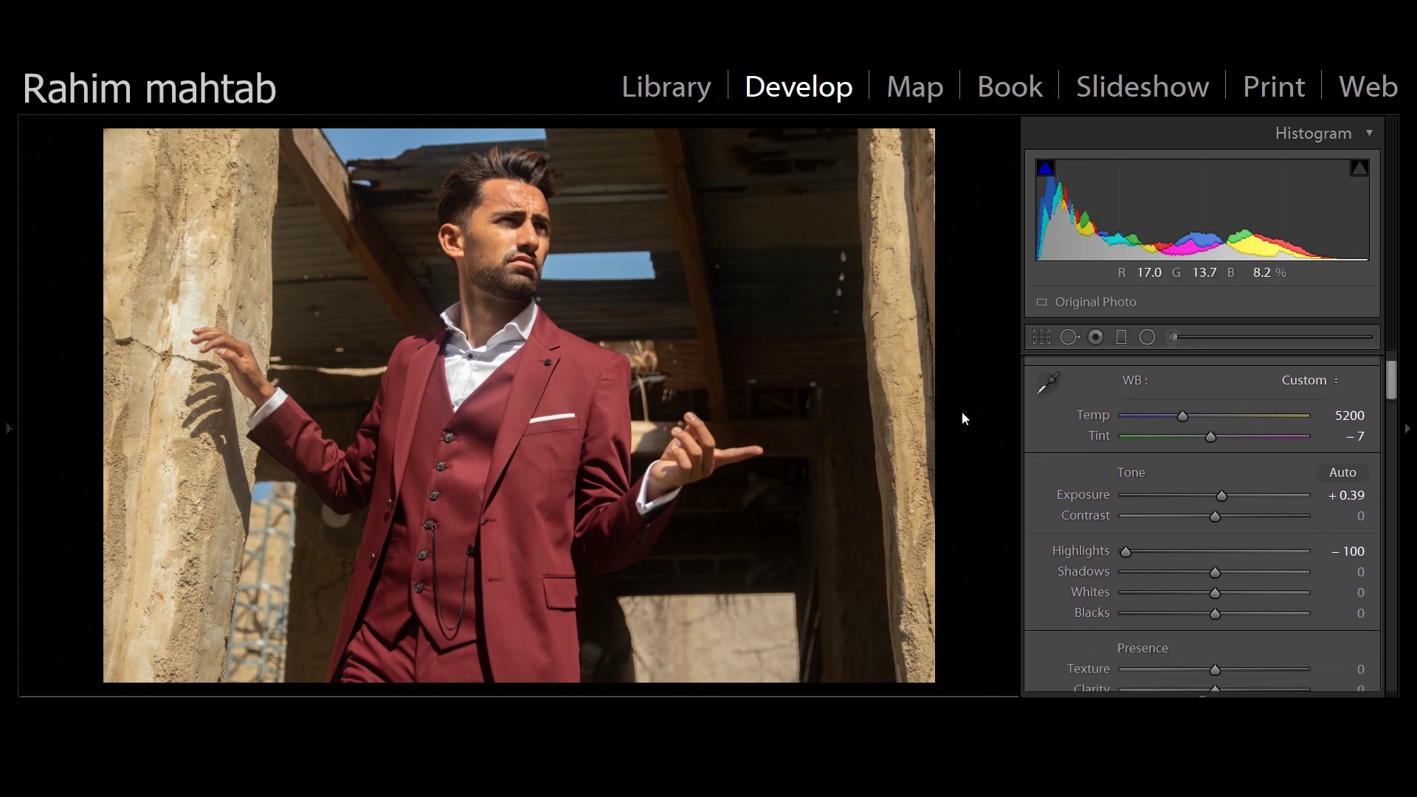
pyautogui.moveTo(1215, 573); pyautogui.dragTo(1243, 561)
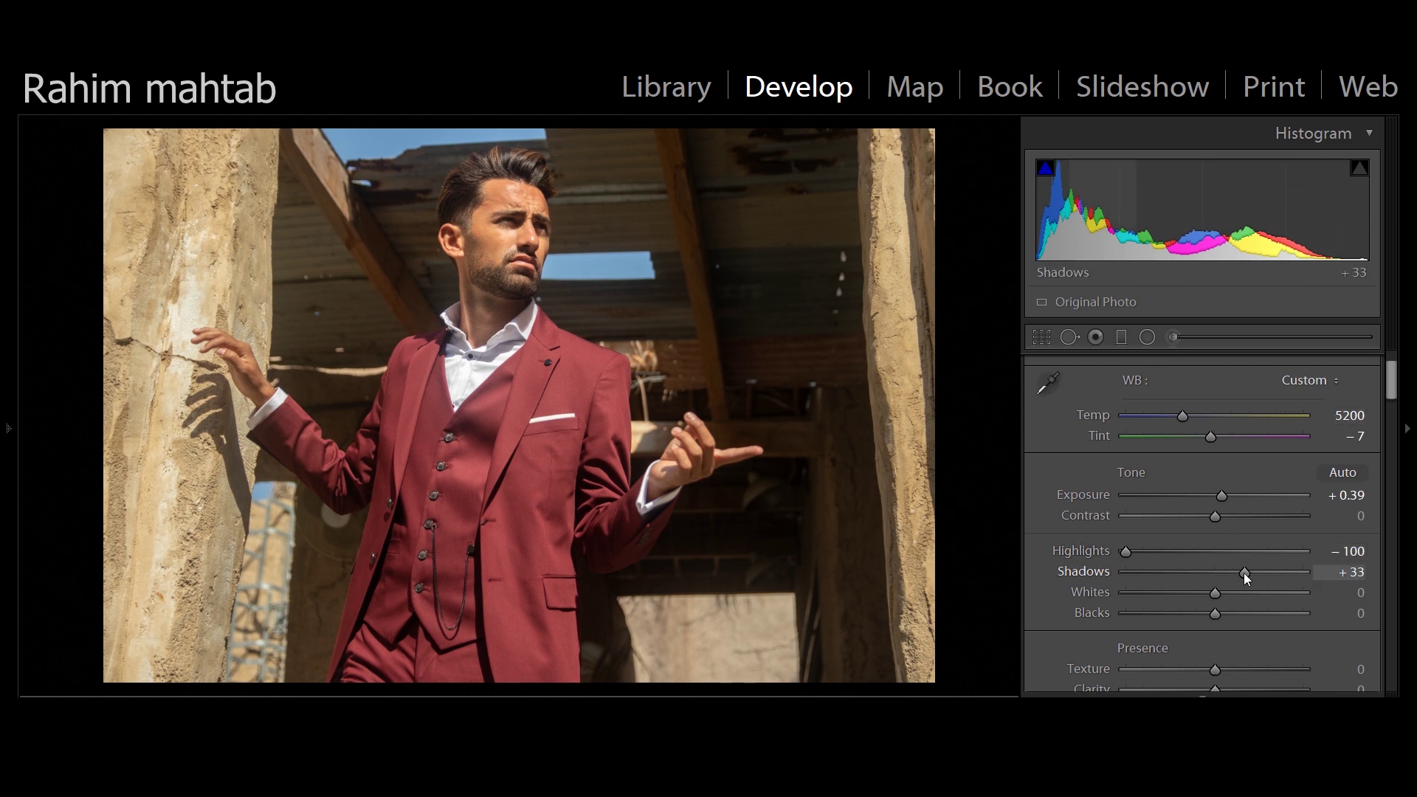
pyautogui.moveTo(1243, 573); pyautogui.dragTo(1238, 573)
pyautogui.moveTo(1394, 390); pyautogui.dragTo(1394, 399)
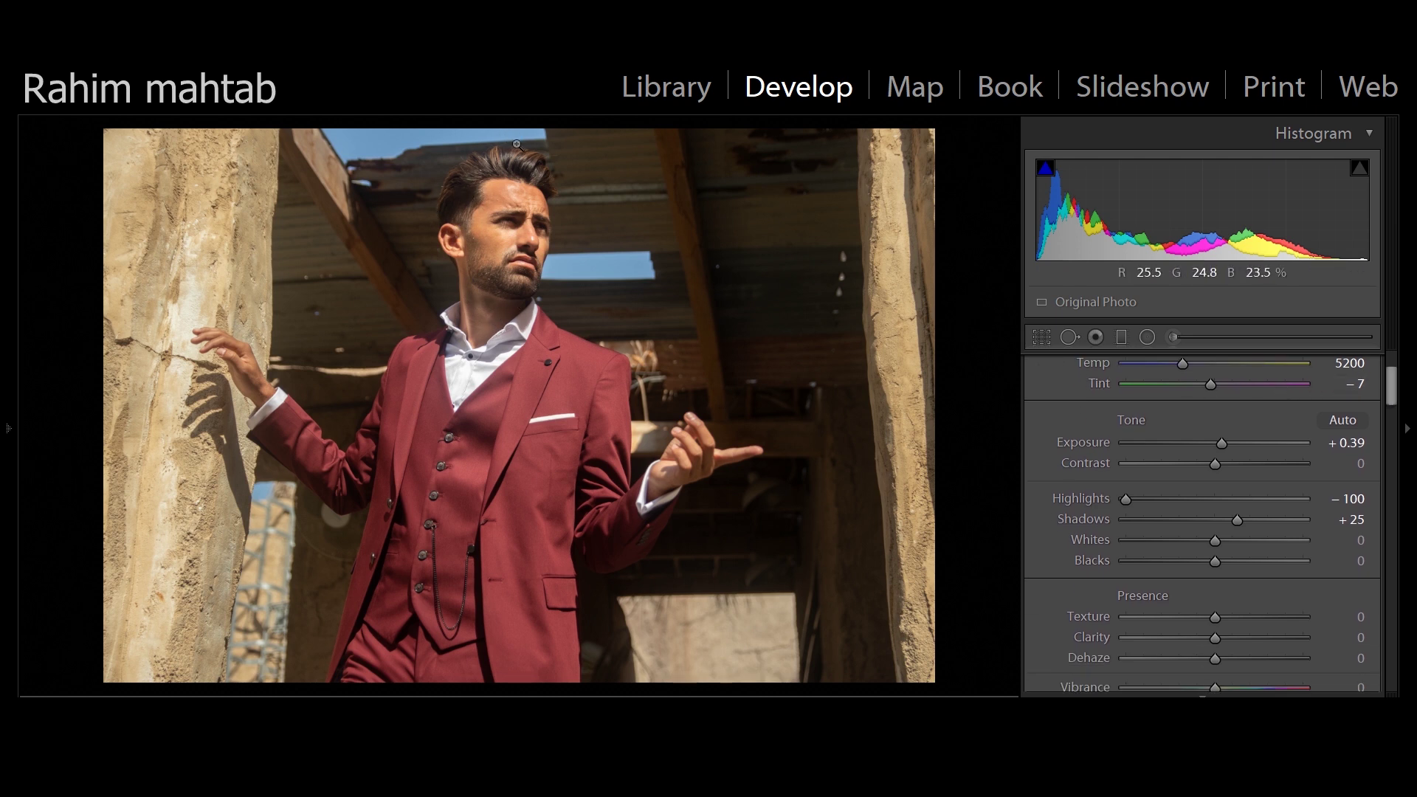
# Paint an adjustment brush mask over the man's hair and beard and lower its Shadows to about −26
pyautogui.click(1179, 335)
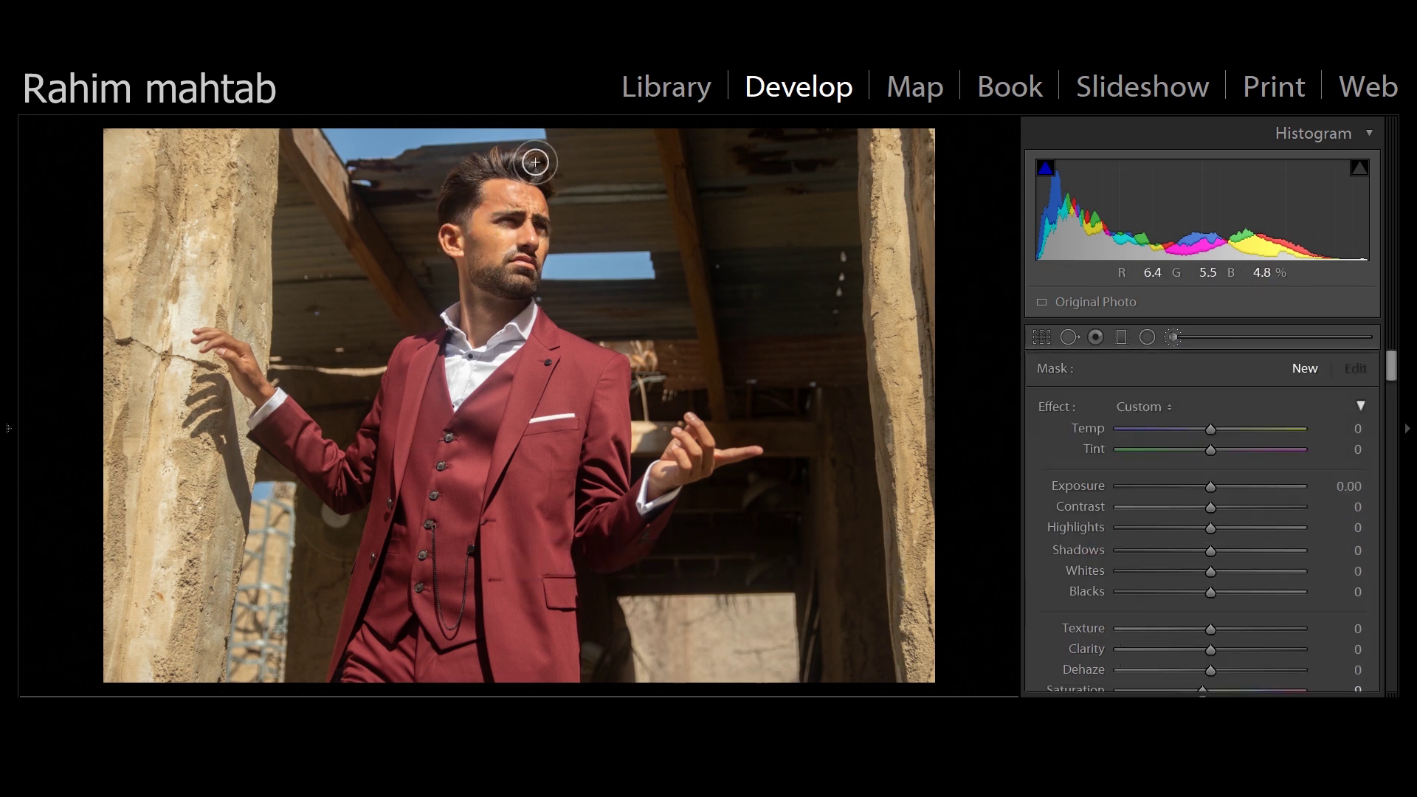
pyautogui.moveTo(481, 308)
pyautogui.mouseDown()
pyautogui.moveTo(471, 291)
pyautogui.moveTo(507, 290)
pyautogui.moveTo(488, 285)
pyautogui.moveTo(528, 293)
pyautogui.mouseUp()
pyautogui.moveTo(1209, 551); pyautogui.dragTo(1177, 548)
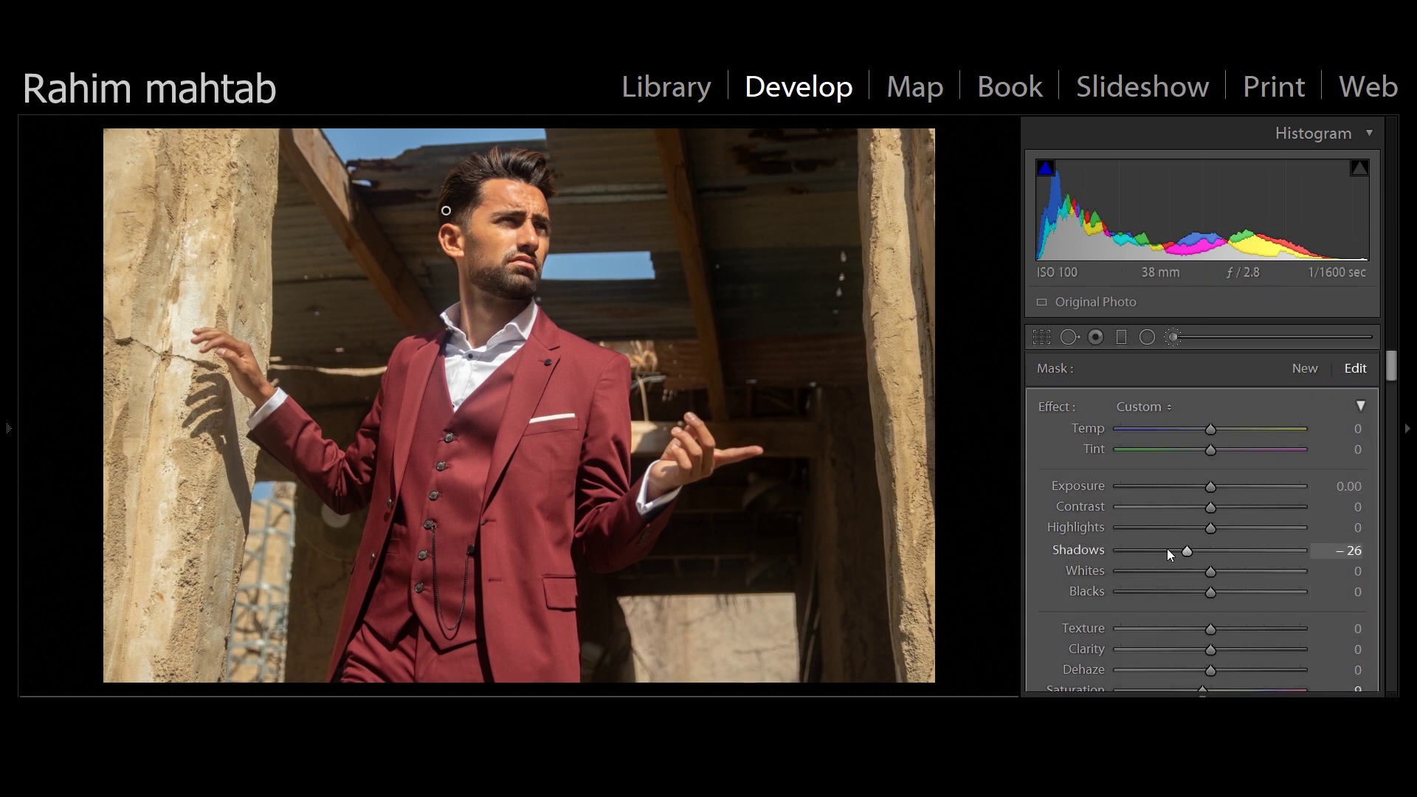
pyautogui.press('d')
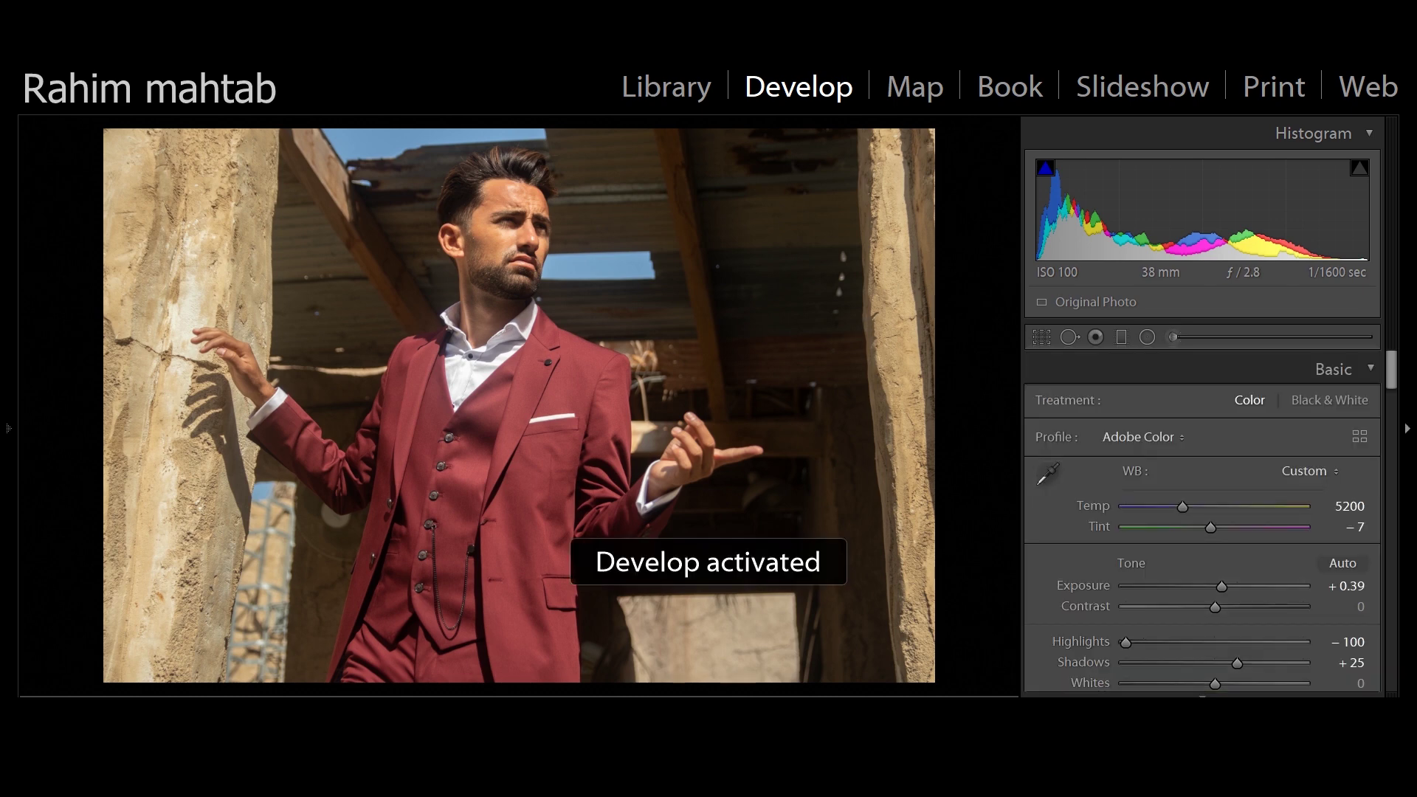
# Set the HSL Hue of Yellow to +29, keeping Orange at 0
pyautogui.moveTo(1392, 371); pyautogui.dragTo(1385, 462)
pyautogui.click(1063, 426)
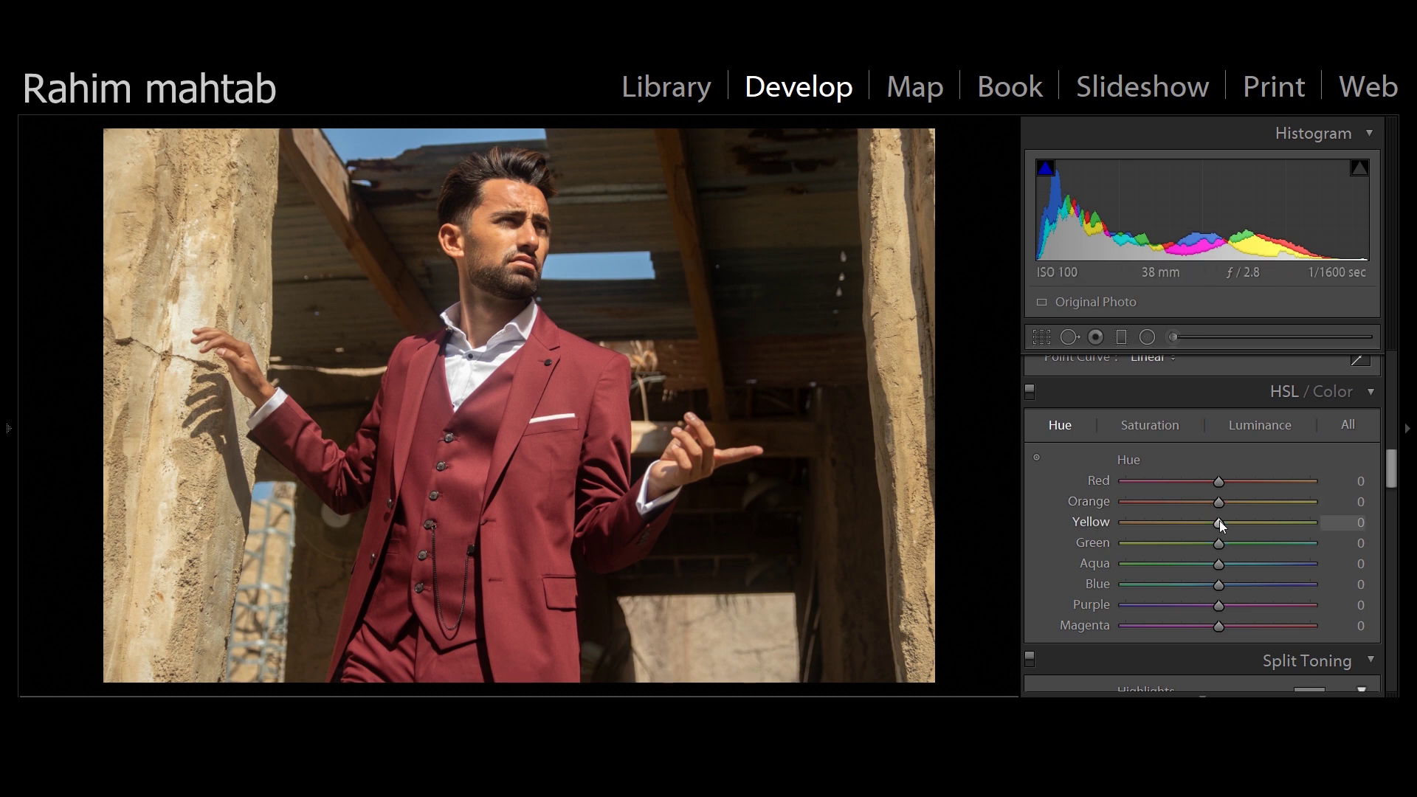
pyautogui.moveTo(1219, 522); pyautogui.dragTo(1182, 502)
pyautogui.doubleClick(1108, 505)
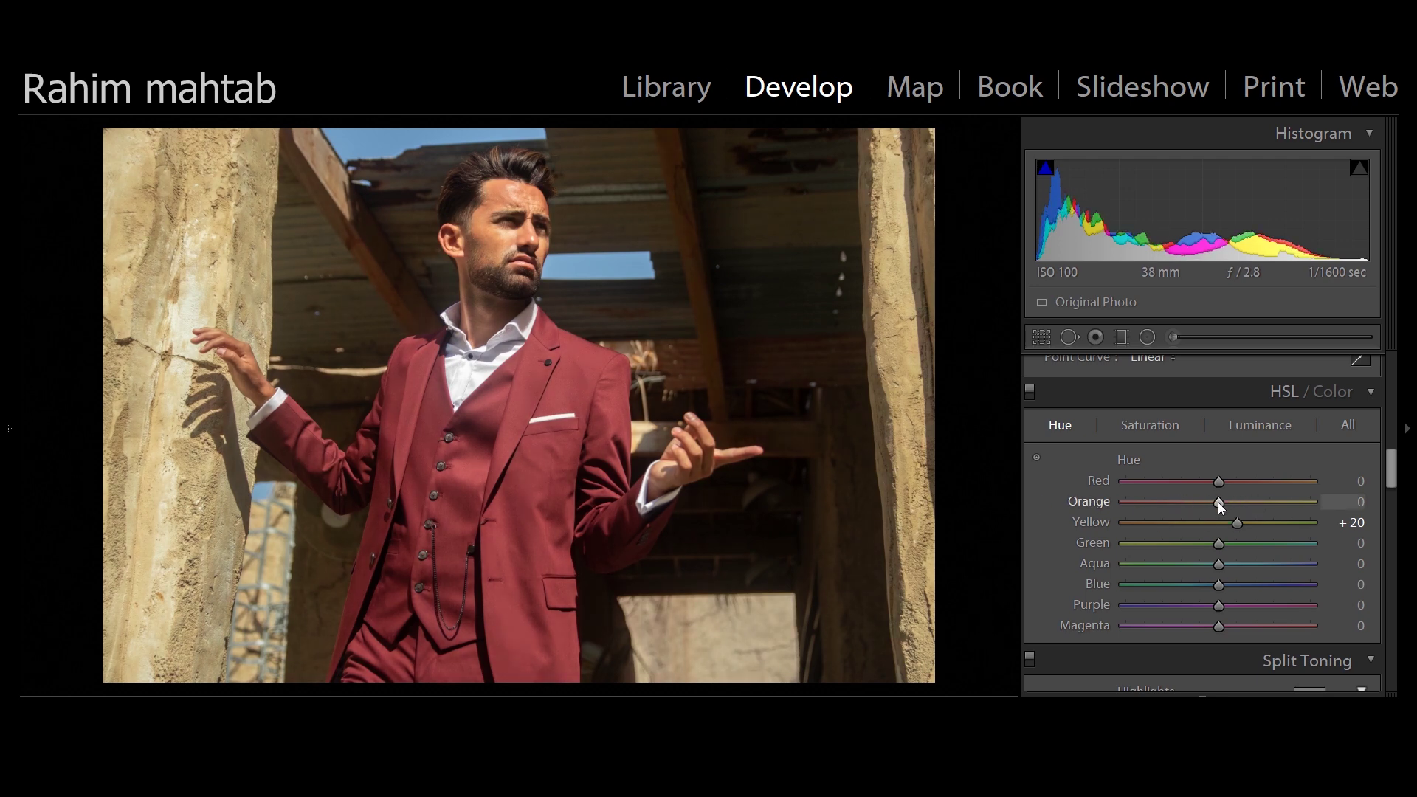
pyautogui.click(1247, 522)
pyautogui.moveTo(1237, 522); pyautogui.dragTo(1243, 516)
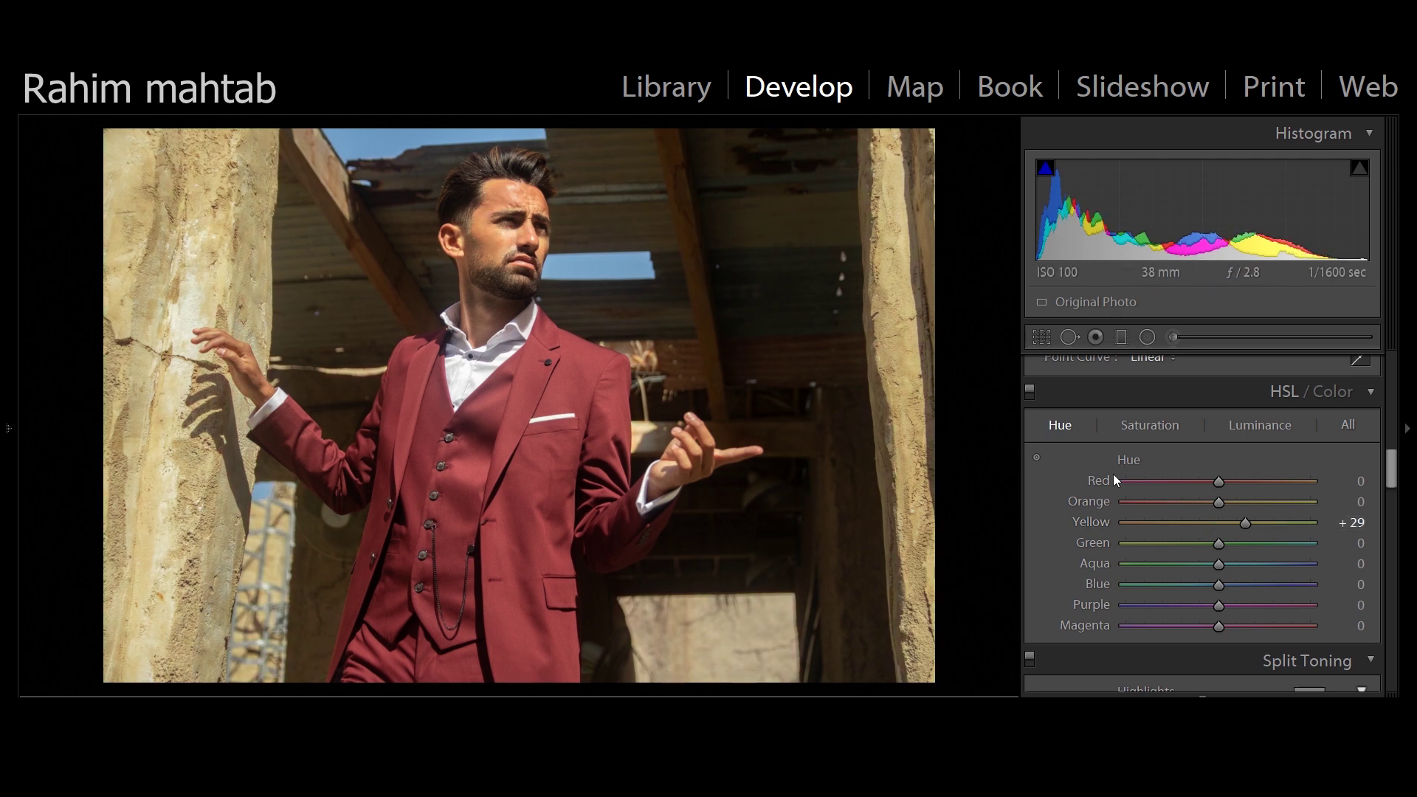
# Set the HSL Saturation of Red to +46 and the Luminance of Red to −42
pyautogui.click(1274, 428)
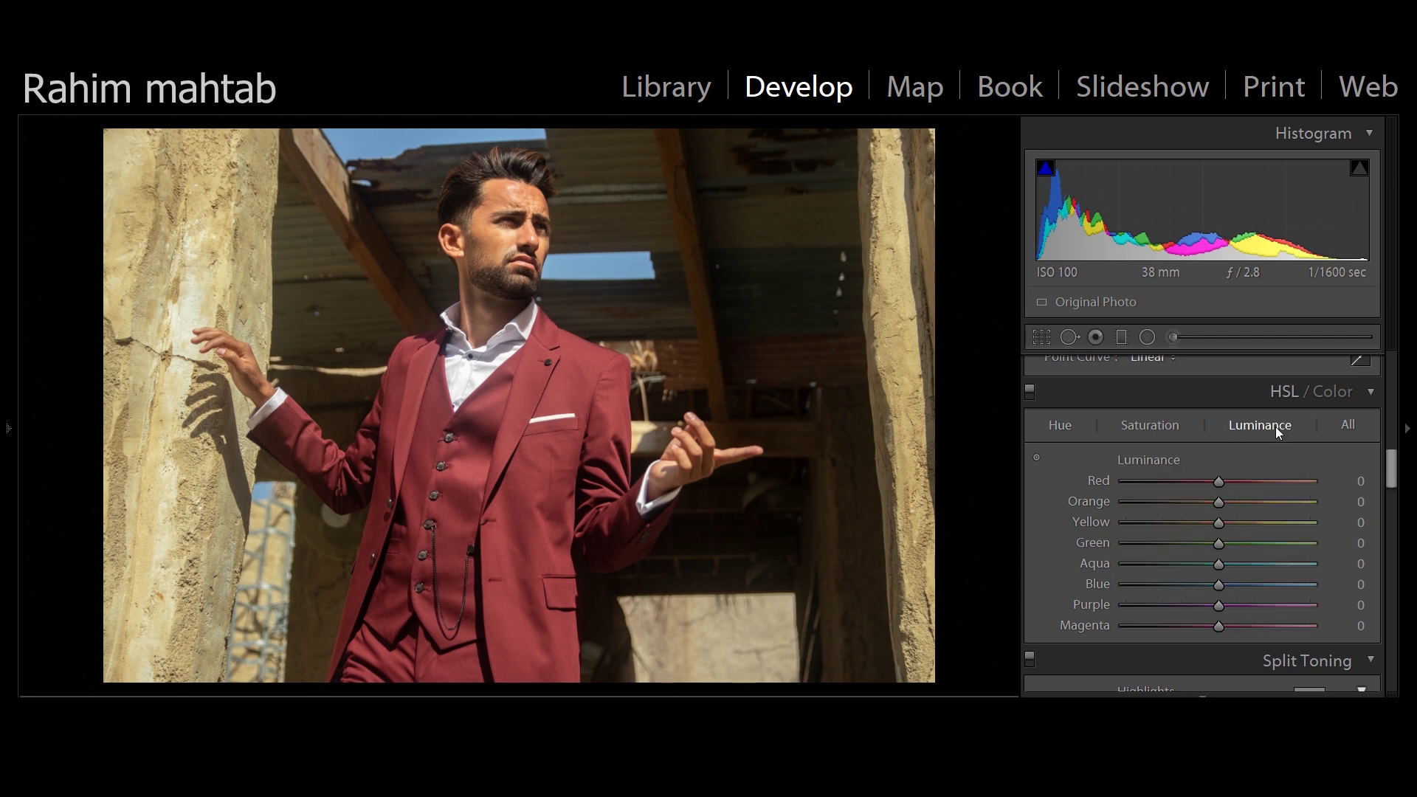
pyautogui.click(1165, 424)
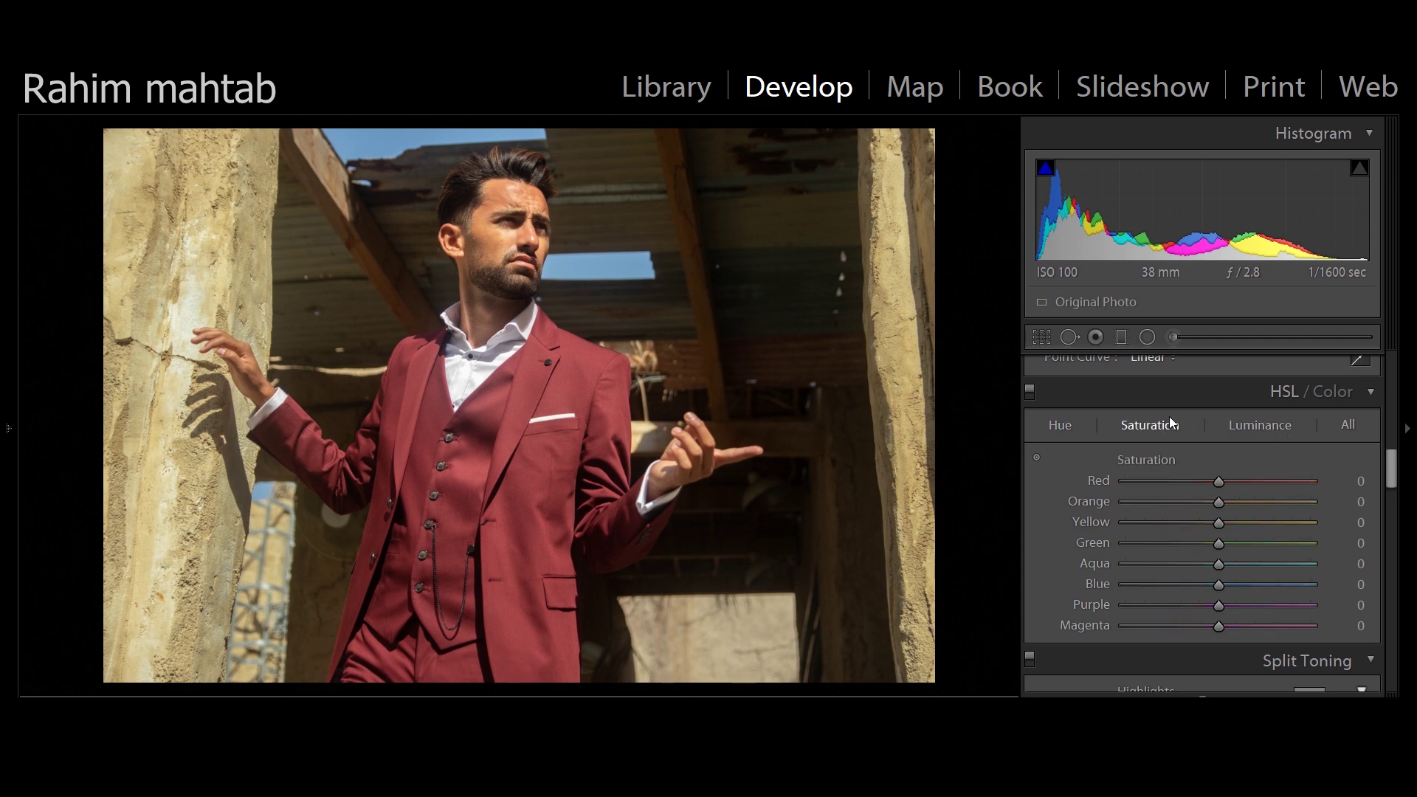
pyautogui.moveTo(1220, 486); pyautogui.dragTo(1263, 482)
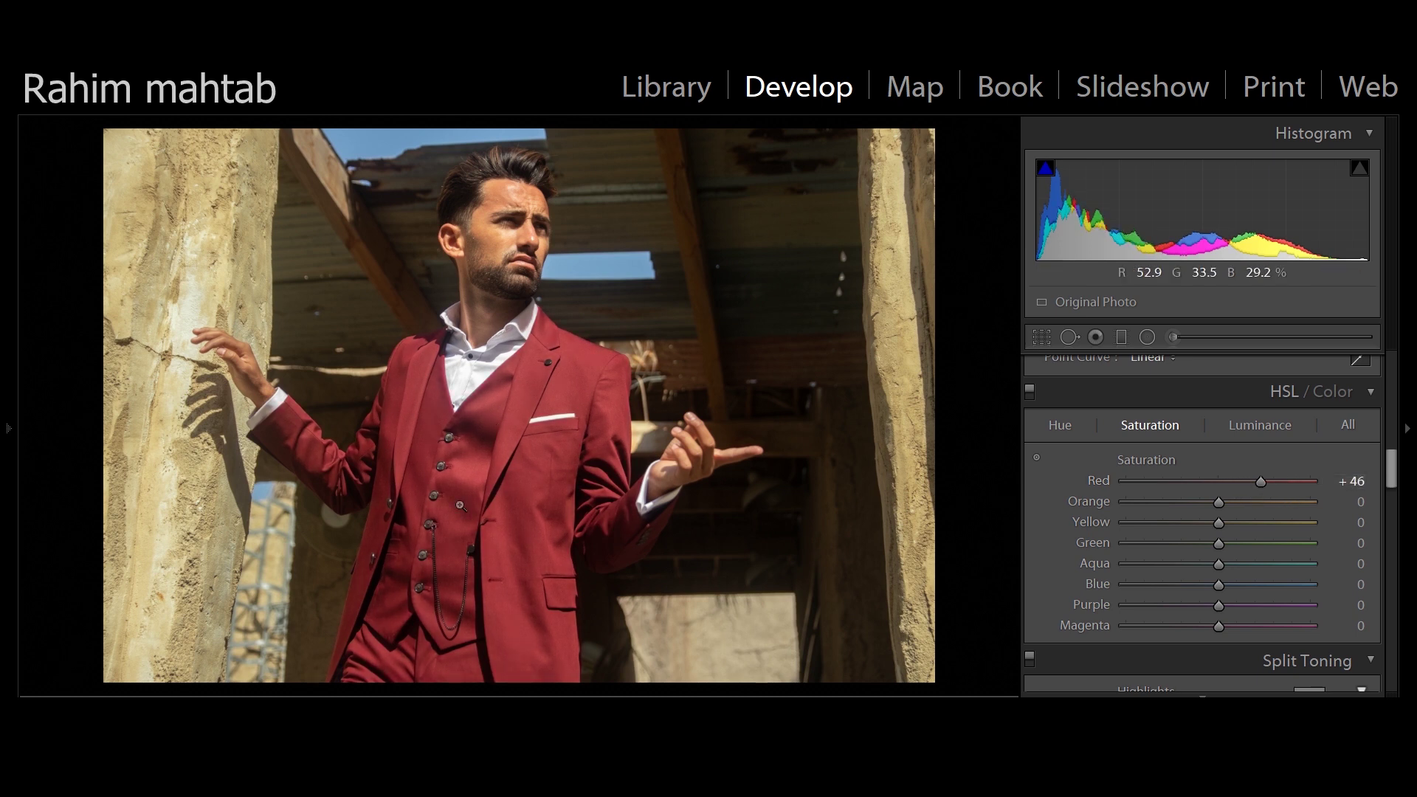
pyautogui.click(1258, 426)
pyautogui.moveTo(1235, 485); pyautogui.dragTo(1179, 490)
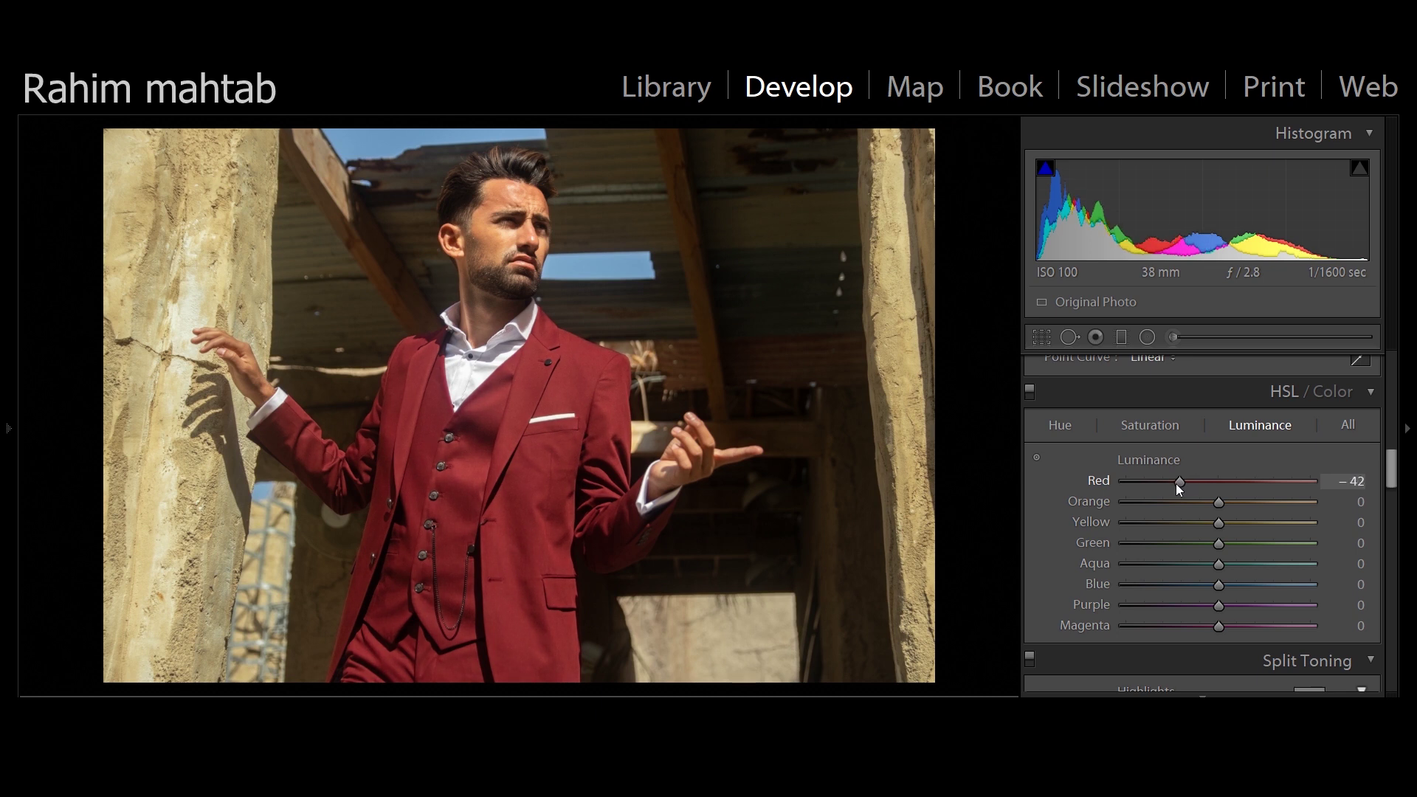
# Move the RGB tone curve's black point slightly inward along the bottom edge and compare the edit with the original photo
pyautogui.moveTo(1394, 487); pyautogui.dragTo(1390, 448)
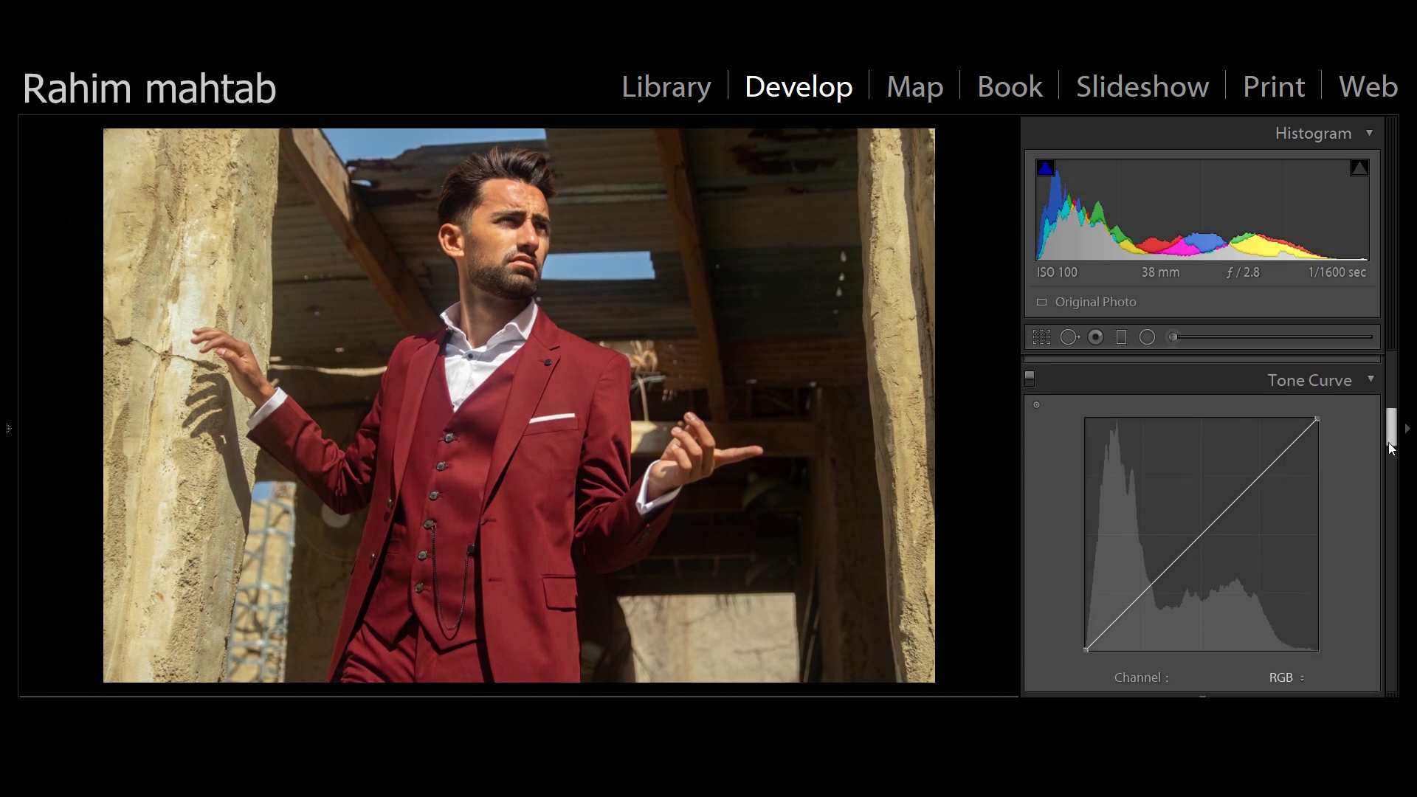
pyautogui.moveTo(1086, 652); pyautogui.dragTo(1087, 656)
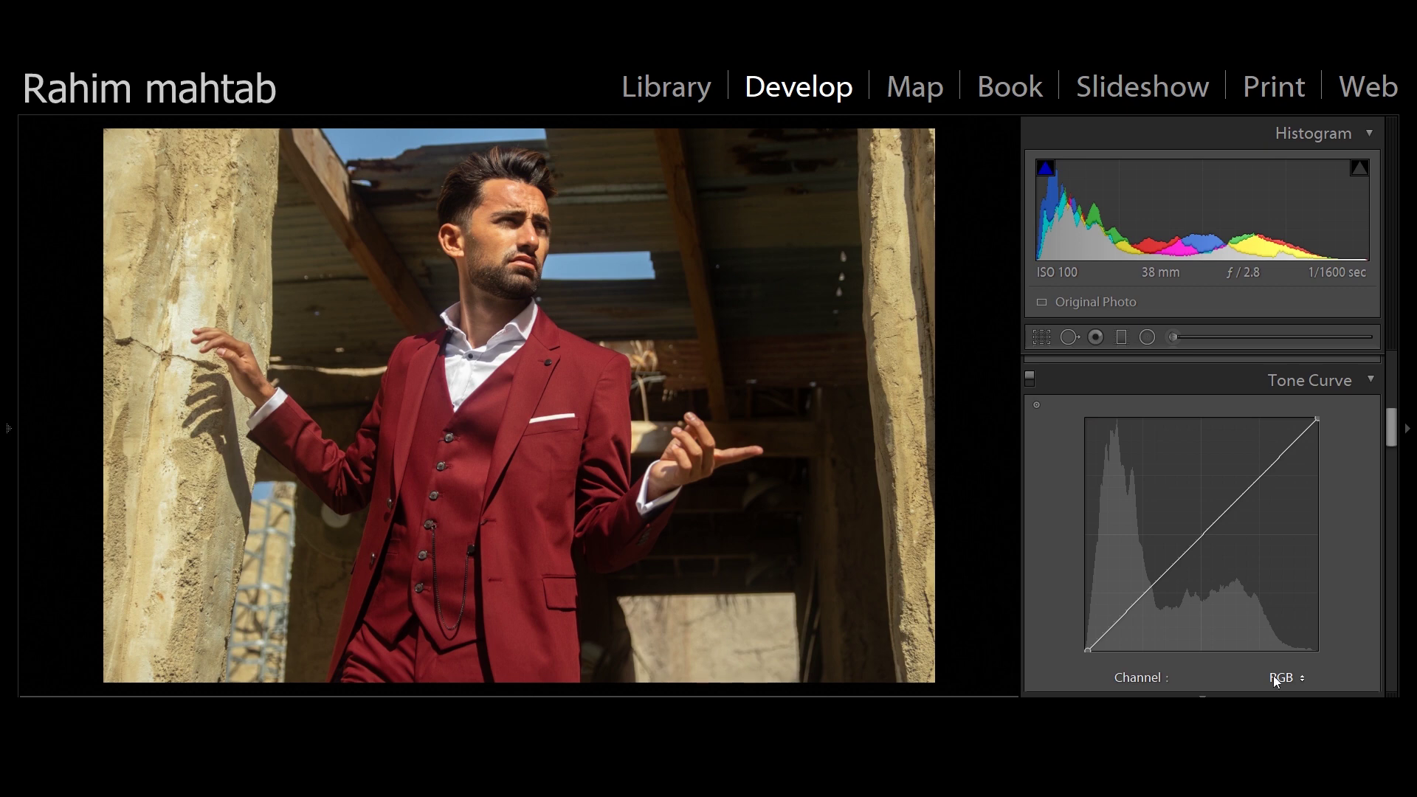
pyautogui.press('\\')
pyautogui.press('\\')
# Anchor the Blue channel tone curve at its midpoint, raise its black point slightly, and compare the edit with the original photo
pyautogui.click(1305, 678)
pyautogui.click(1248, 739)
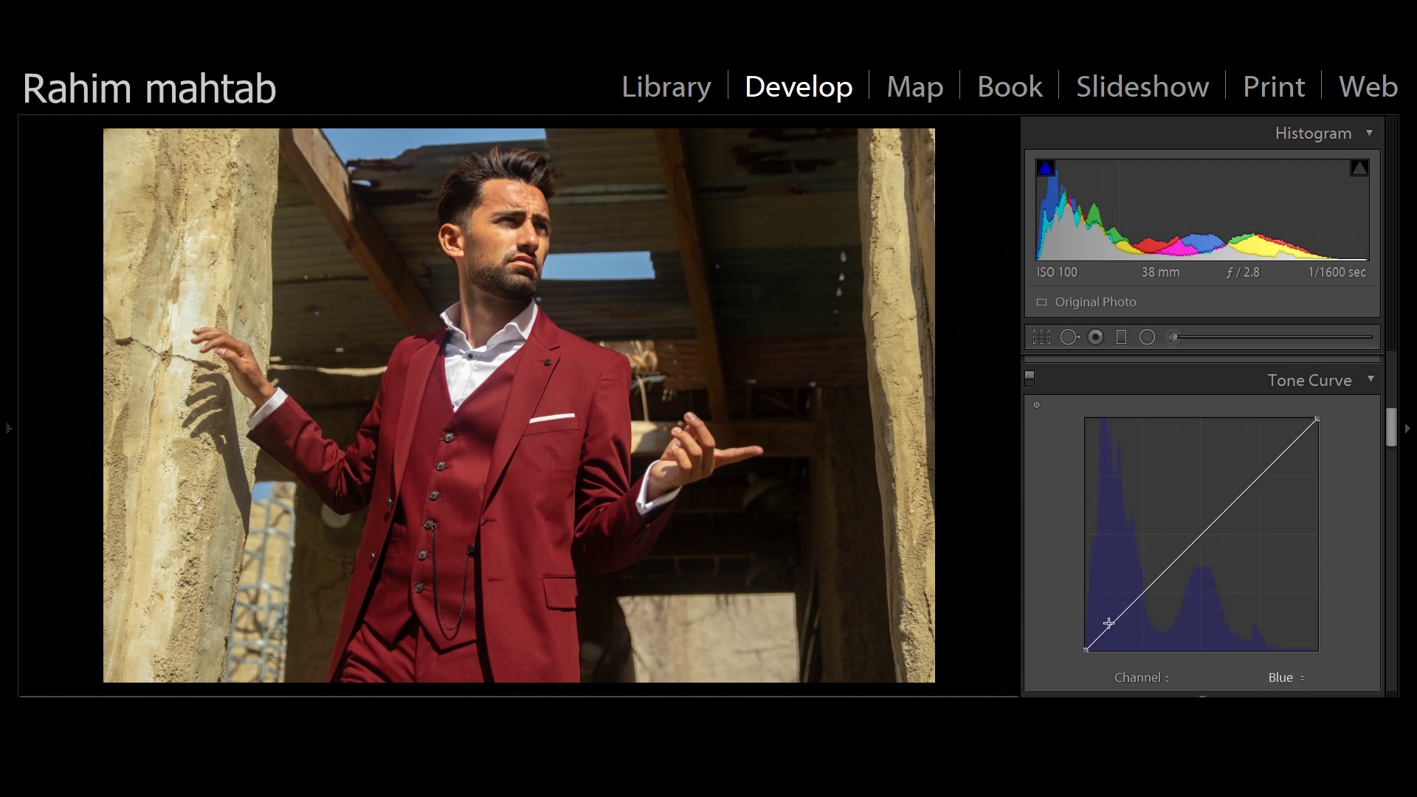
pyautogui.click(1203, 537)
pyautogui.moveTo(1089, 649); pyautogui.dragTo(1074, 636)
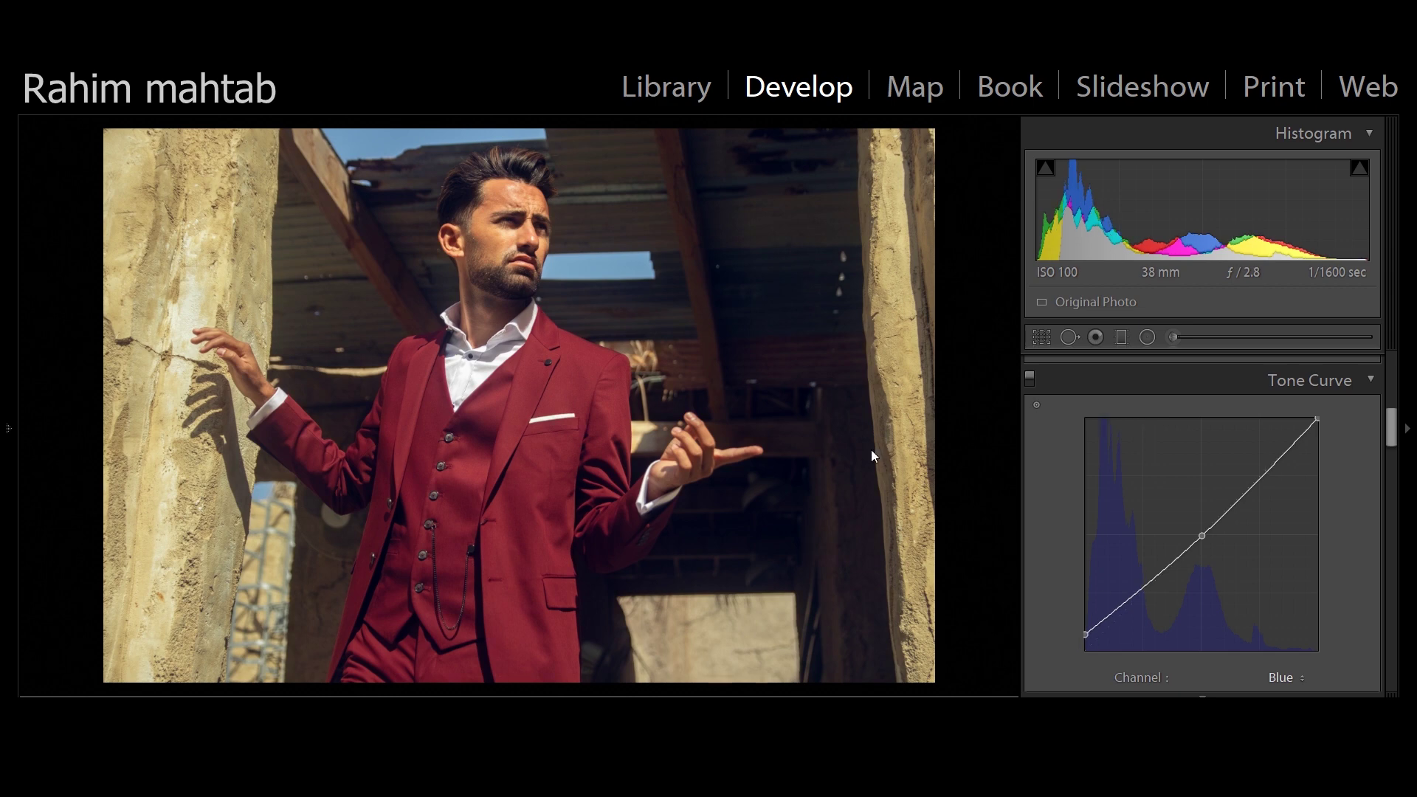
pyautogui.press('\\')
pyautogui.press('\\')
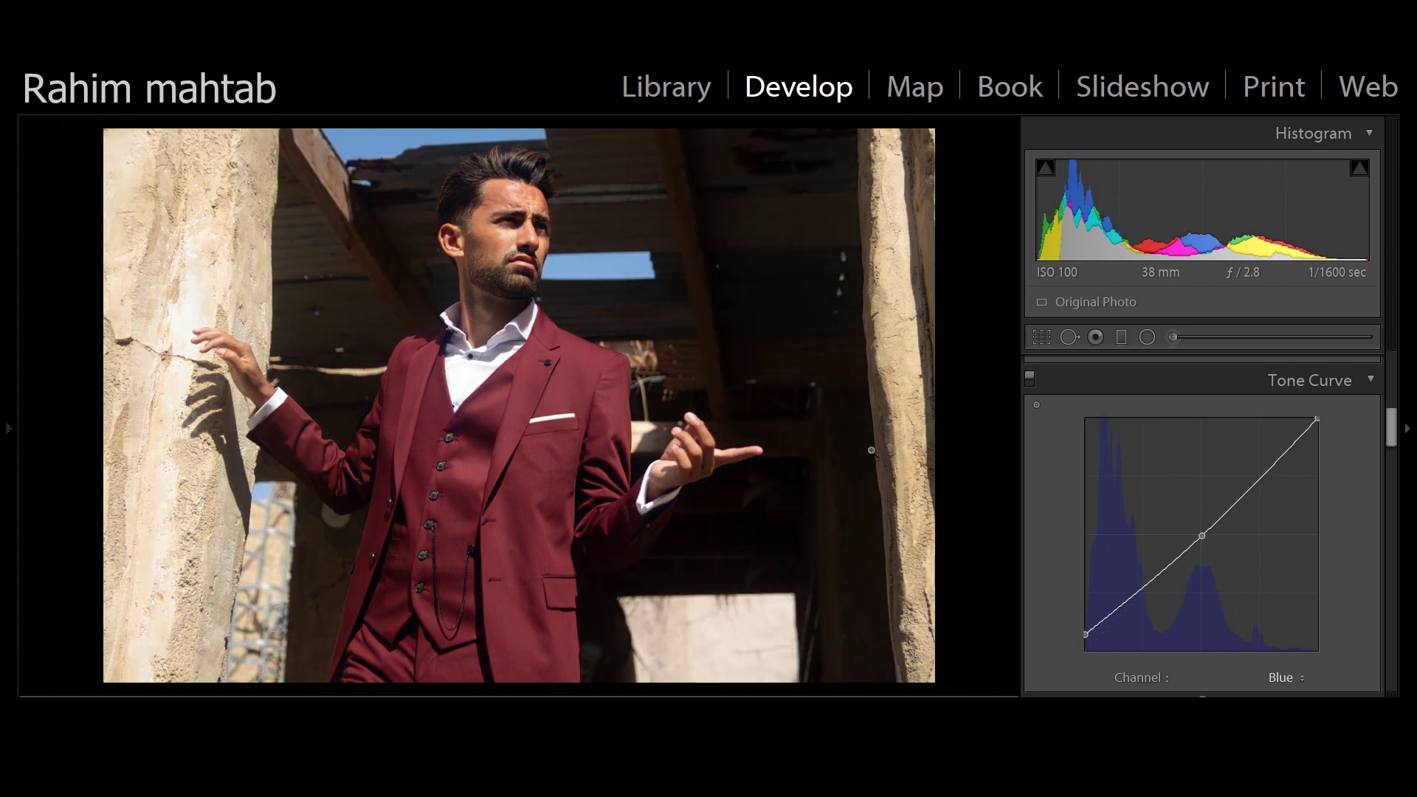